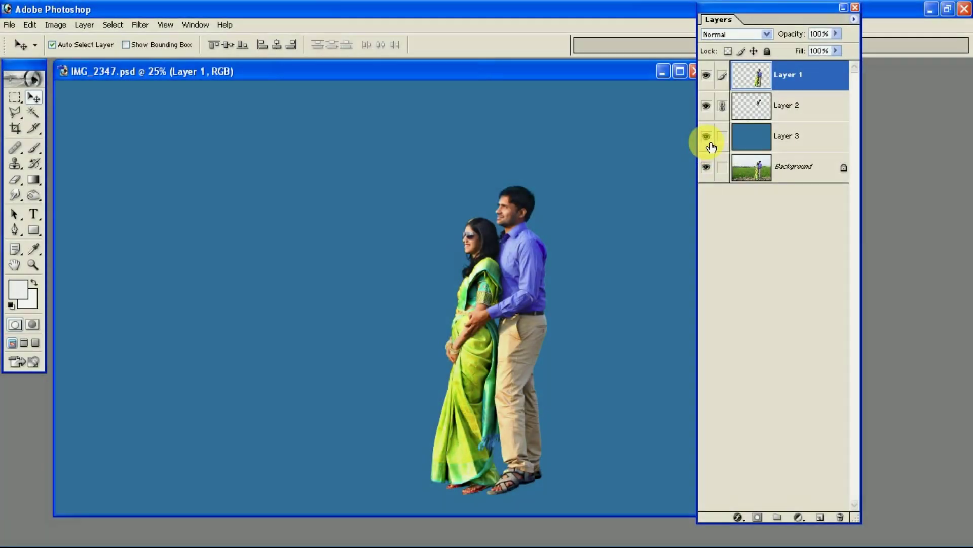
# Step: Hide Layer 3's blue backdrop to reveal the original field behind the couple
pyautogui.click(706, 137)
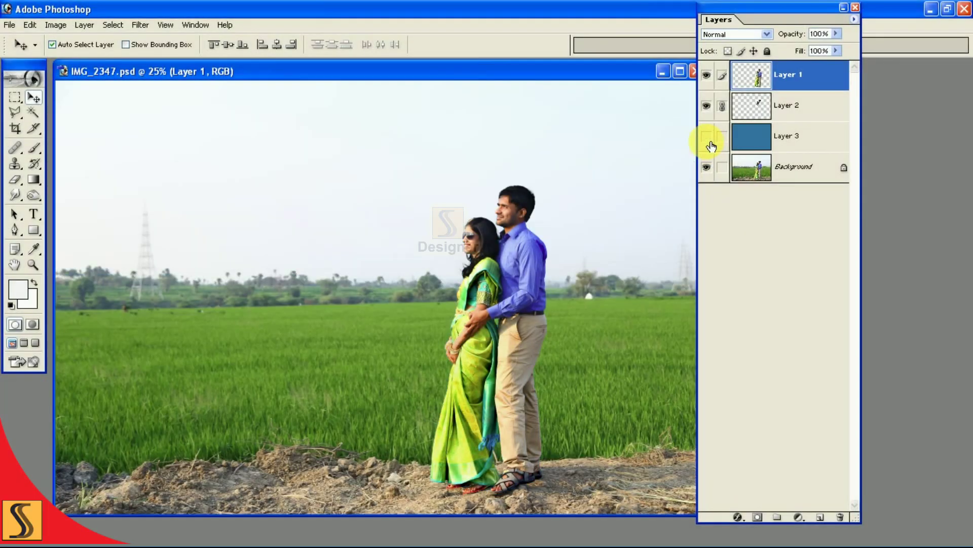
# Step: Turn Layer 3's blue backdrop back on and zoom the couple photo out
pyautogui.click(707, 136)
pyautogui.click(707, 137)
pyautogui.hotkey('ctrl', '-')
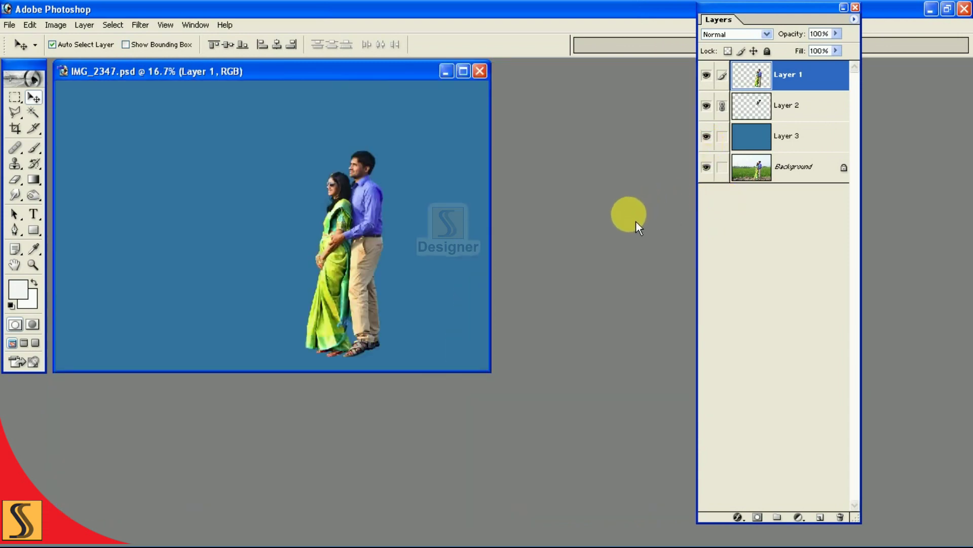
pyautogui.press('super')
pyautogui.press('Escape')
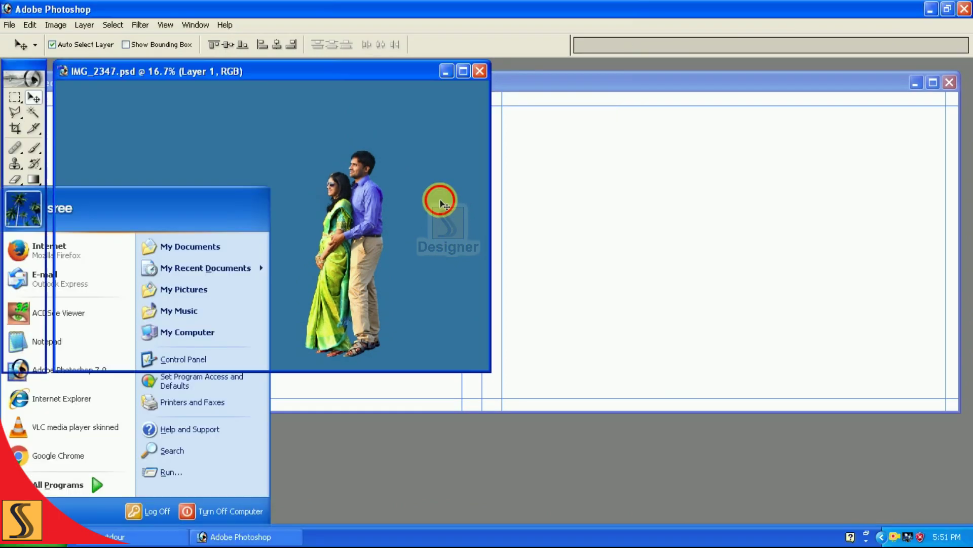
pyautogui.hotkey('ctrl', '-')
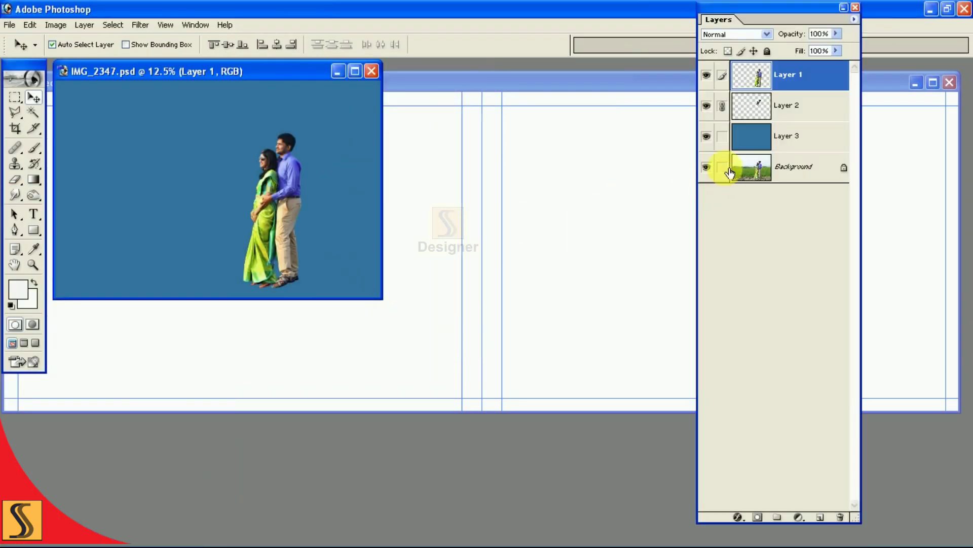
# Step: Drag the couple-in-field photo into the album spread and view it full screen
pyautogui.press('F7')
pyautogui.moveTo(332, 188)
pyautogui.mouseDown()
pyautogui.moveTo(769, 259)
pyautogui.moveTo(846, 348)
pyautogui.mouseUp()
pyautogui.press('f')
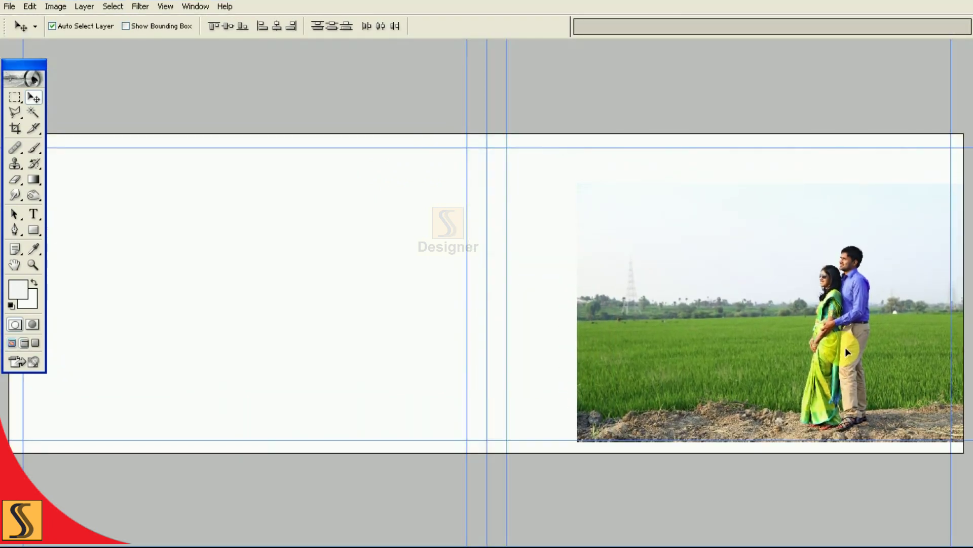
# Step: Move the couple photo lower and scale it to about 120% from its corner with a slight tilt
pyautogui.moveTo(844, 348)
pyautogui.mouseDown()
pyautogui.moveTo(842, 356)
pyautogui.moveTo(863, 327)
pyautogui.moveTo(853, 330)
pyautogui.mouseUp()
pyautogui.hotkey('ctrl', 't')
pyautogui.hotkey('shift', 'Left')
pyautogui.hotkey('shift', 'Left')
pyautogui.hotkey('shift', 'Left')
pyautogui.hotkey('shift', 'Down')
pyautogui.hotkey('shift', 'Down')
pyautogui.hotkey('shift', 'Down')
pyautogui.hotkey('shift', 'Down')
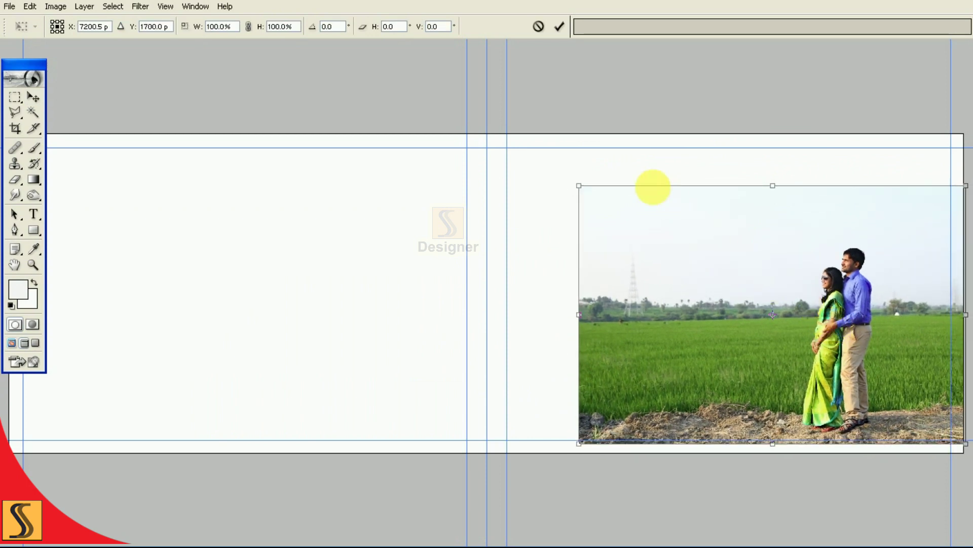
pyautogui.moveTo(579, 186); pyautogui.dragTo(504, 135)
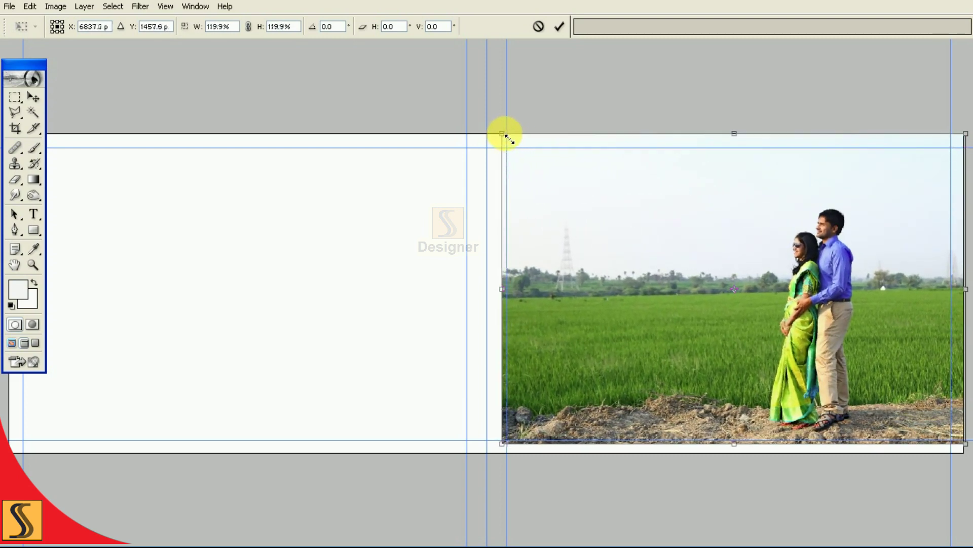
pyautogui.moveTo(424, 108); pyautogui.dragTo(413, 109)
# Step: Nudge the photo down-left, reduce its tilt and apply the transform
pyautogui.hotkey('shift', 'Down')
pyautogui.hotkey('shift', 'Down')
pyautogui.hotkey('shift', 'Down')
pyautogui.hotkey('shift', 'Down')
pyautogui.press('Left')
pyautogui.press('Down')
pyautogui.moveTo(453, 134); pyautogui.dragTo(442, 124)
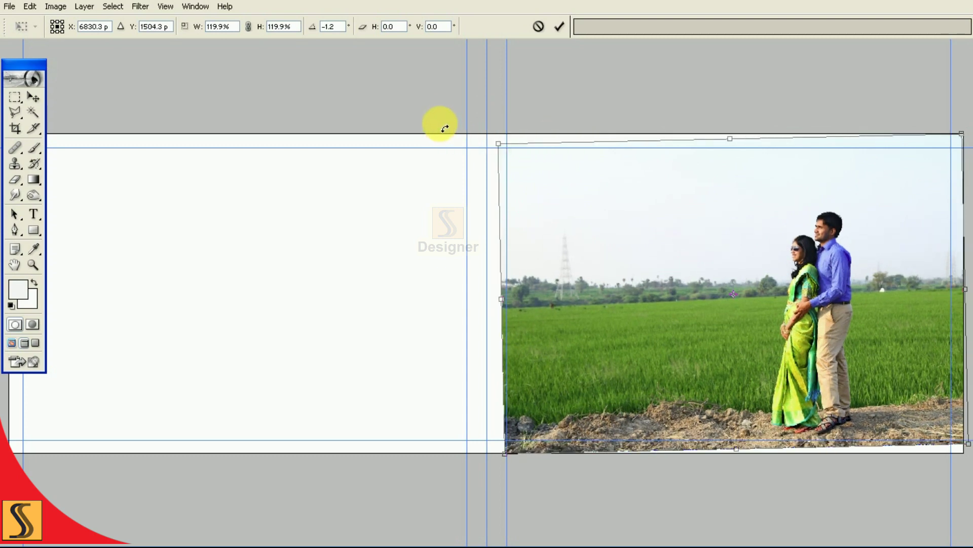
pyautogui.click(560, 26)
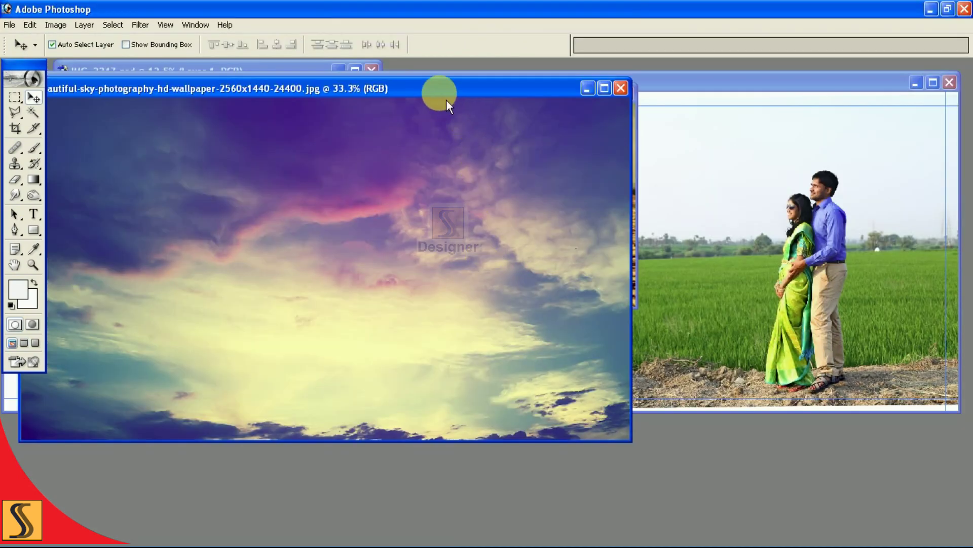
pyautogui.moveTo(442, 91); pyautogui.dragTo(486, 93)
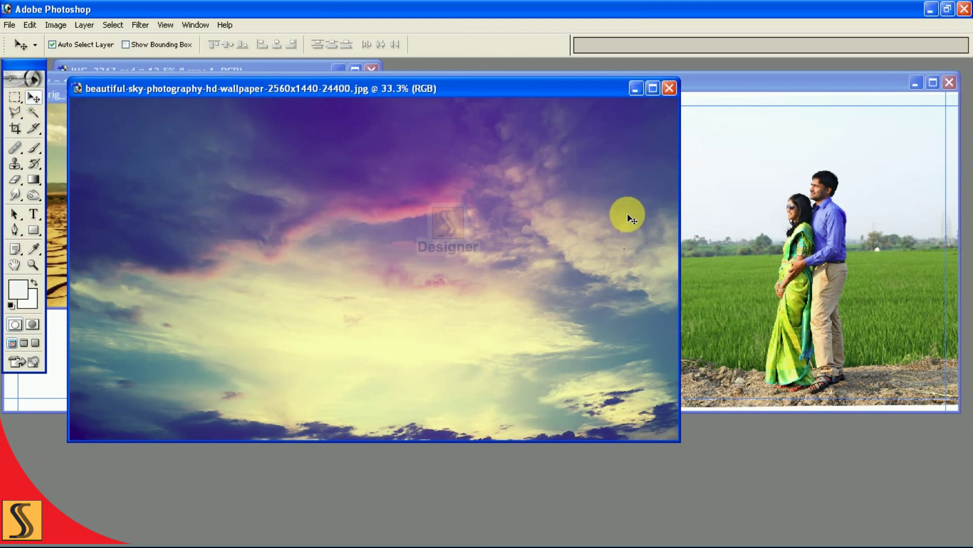
# Step: Copy the cloudy sky photo into the spread and move it over the couple
pyautogui.moveTo(632, 187); pyautogui.dragTo(817, 158)
pyautogui.press('f')
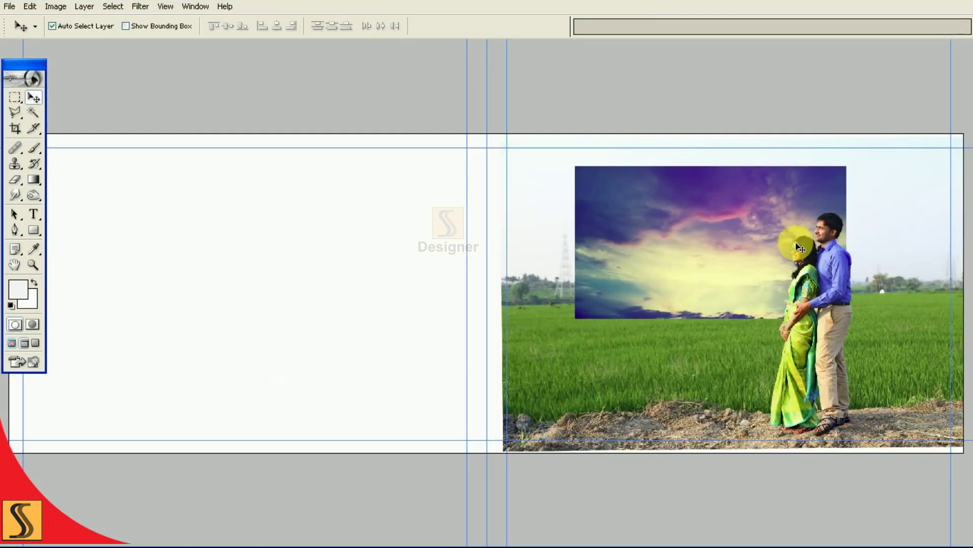
pyautogui.hotkey('ctrl', '+')
pyautogui.hscroll(5, 780, 246)
pyautogui.moveTo(611, 252); pyautogui.dragTo(725, 259)
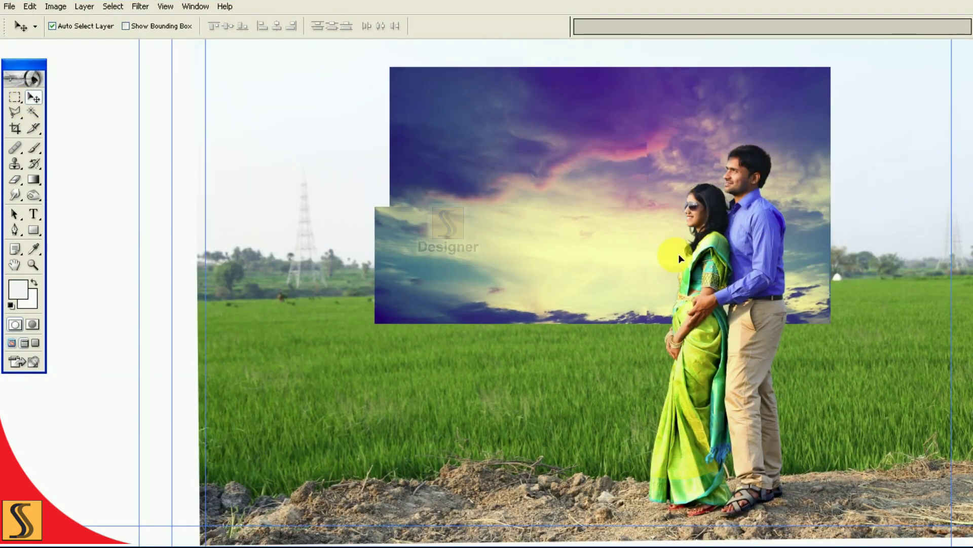
# Step: Enlarge the sky image from its lower-left corner and nudge it up
pyautogui.hotkey('ctrl', 't')
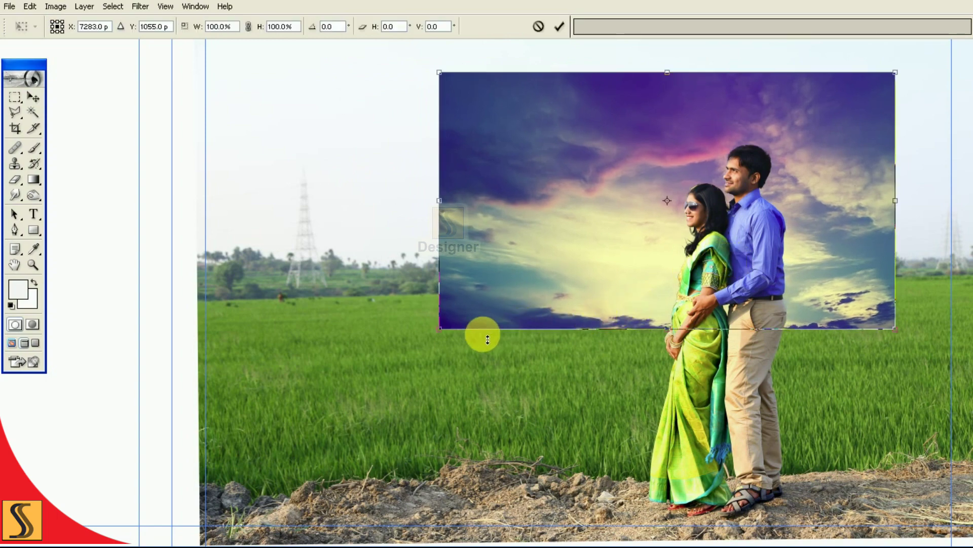
pyautogui.hotkey('ctrl', '-')
pyautogui.moveTo(619, 323); pyautogui.dragTo(580, 402)
pyautogui.moveTo(691, 211); pyautogui.dragTo(677, 208)
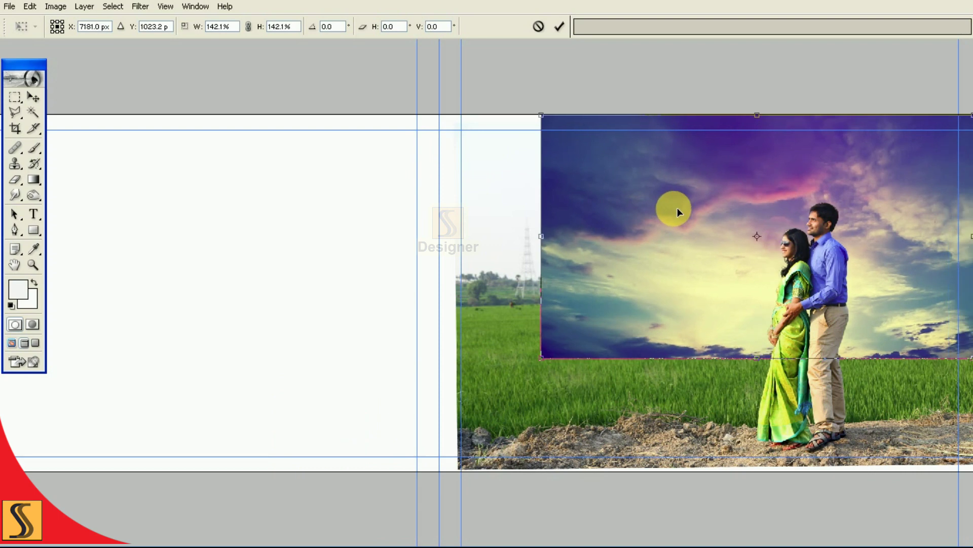
pyautogui.hotkey('ctrl', '-')
pyautogui.hotkey('shift', 'Up')
pyautogui.hotkey('shift', 'Right')
pyautogui.hotkey('shift', 'Up')
pyautogui.hotkey('shift', 'Up')
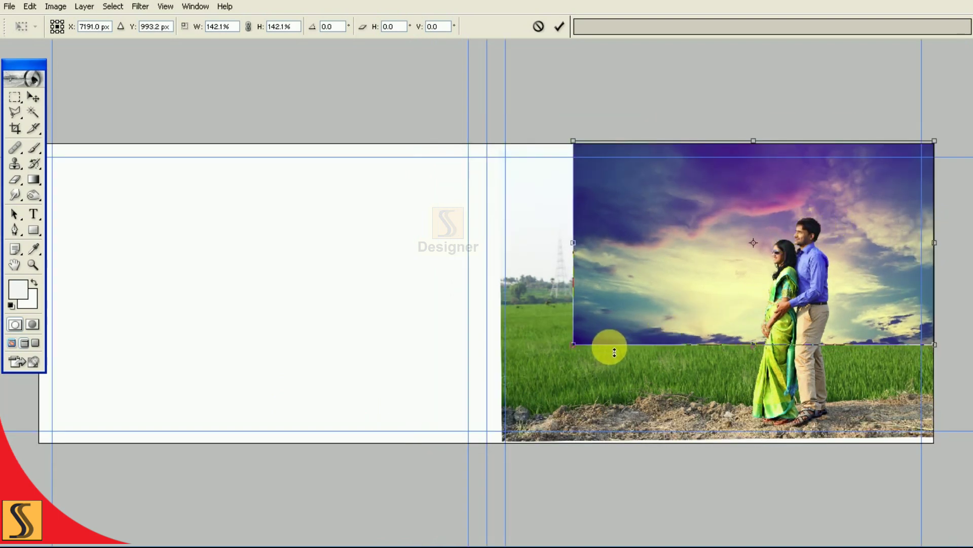
# Step: Stretch the sky's edges left, down and up to the page top, then apply
pyautogui.moveTo(614, 352); pyautogui.dragTo(611, 357)
pyautogui.moveTo(572, 319); pyautogui.dragTo(497, 323)
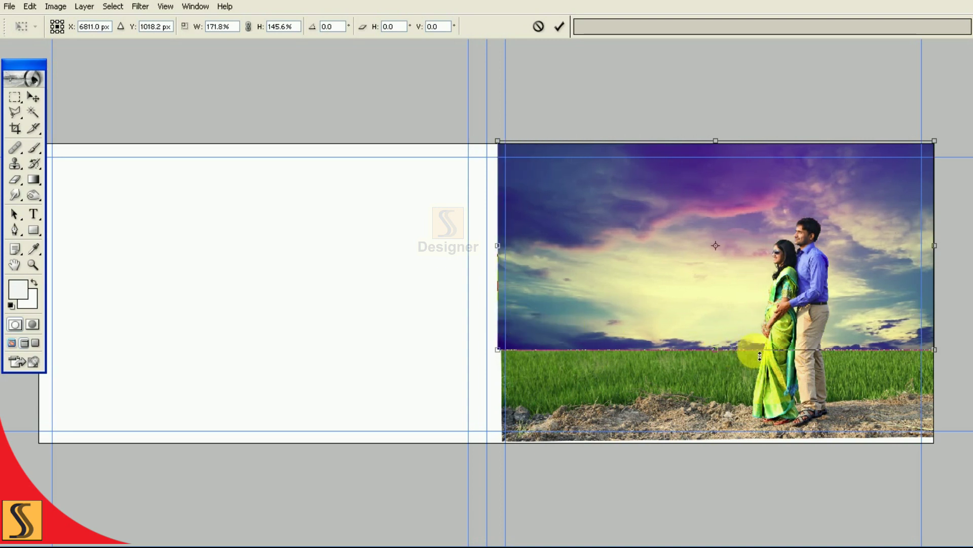
pyautogui.moveTo(765, 349); pyautogui.dragTo(766, 357)
pyautogui.moveTo(717, 141); pyautogui.dragTo(716, 127)
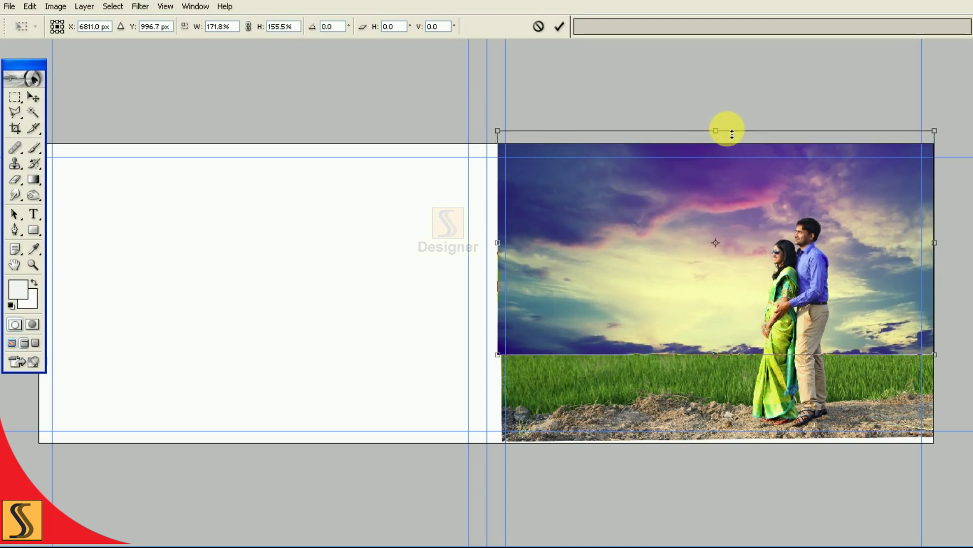
pyautogui.click(559, 27)
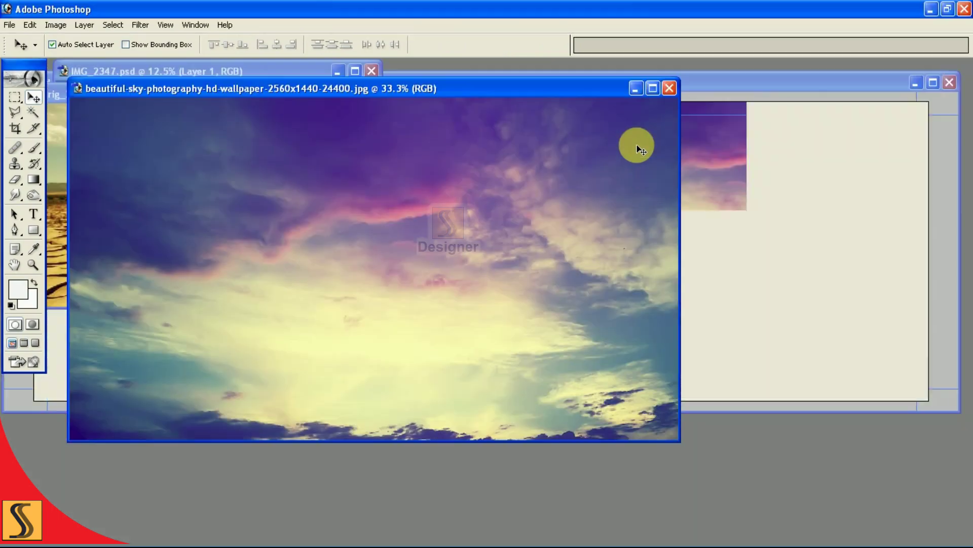
# Step: Close the sky document and drag the cracked desert photo into the spread beneath the couple
pyautogui.hotkey('ctrl', 'w')
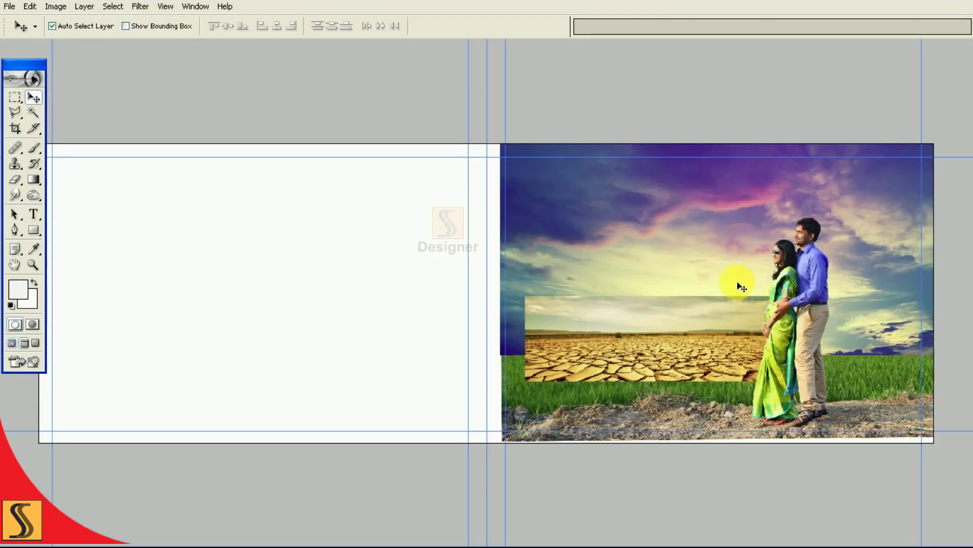
pyautogui.scroll(1, 725, 296)
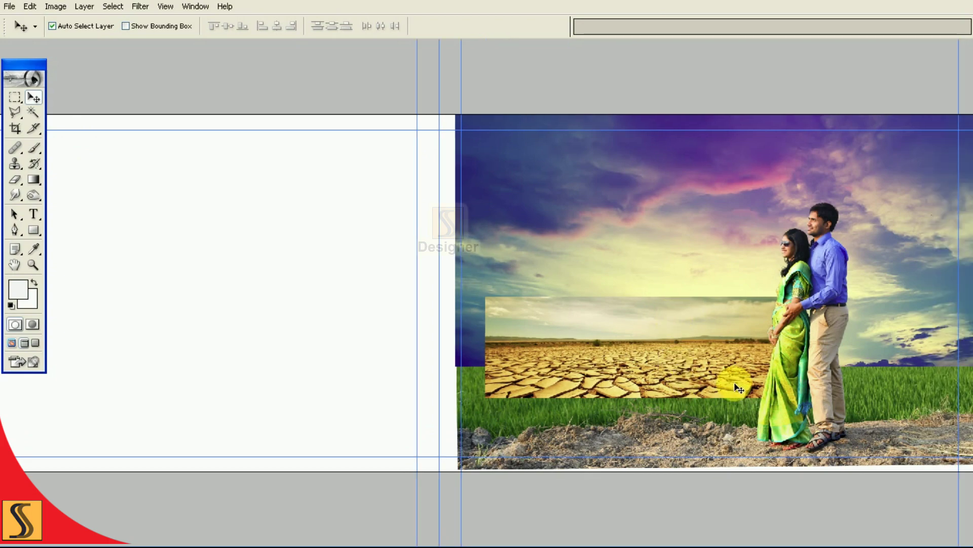
pyautogui.scroll(1, 738, 388)
pyautogui.hscroll(3, 731, 387)
pyautogui.moveTo(593, 387); pyautogui.dragTo(905, 418)
pyautogui.press('Left')
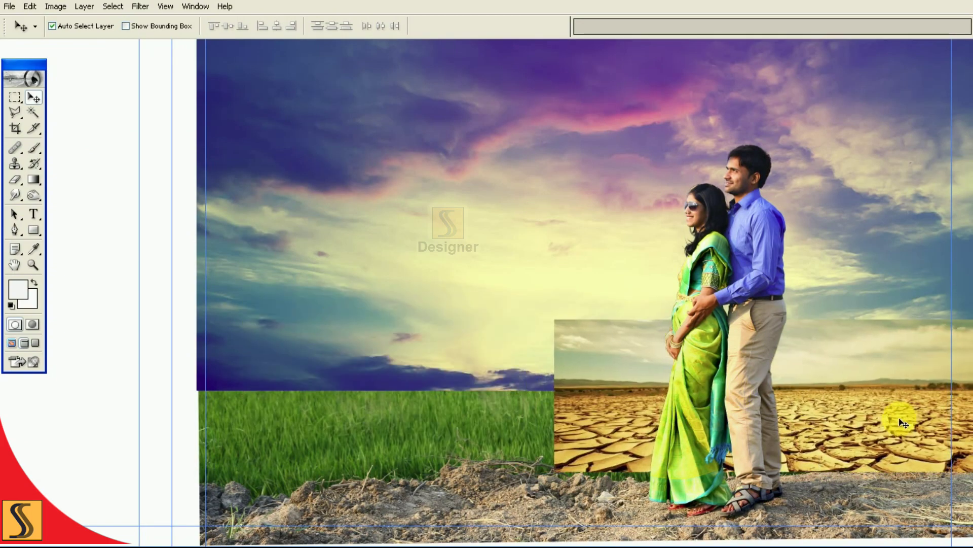
# Step: Move the desert layer, Layer 5, below the sky layer in the Layers list
pyautogui.press('F7')
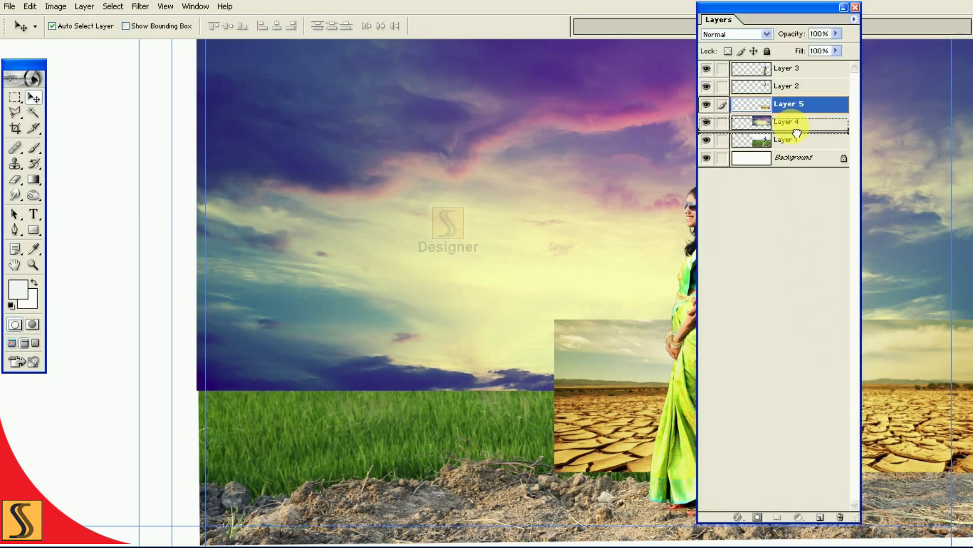
pyautogui.moveTo(797, 118); pyautogui.dragTo(791, 129)
pyautogui.press('super')
pyautogui.press('Escape')
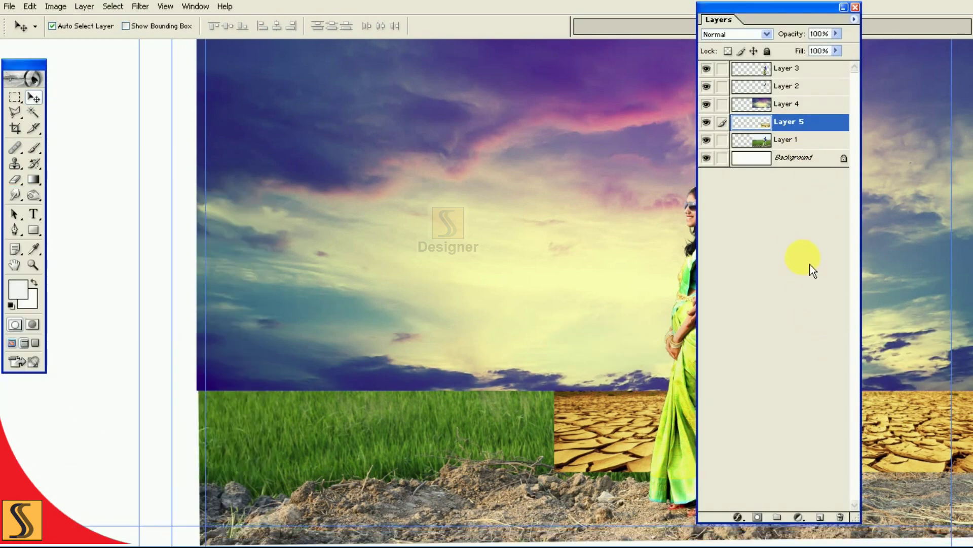
pyautogui.press('F7')
# Step: Lower the cracked-earth image into place beneath the couple
pyautogui.hotkey('ctrl', '+')
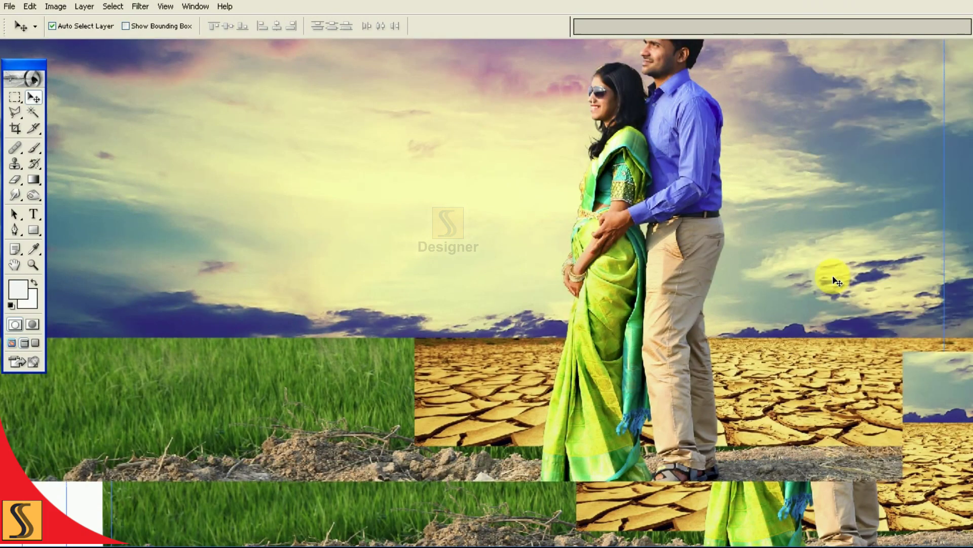
pyautogui.moveTo(800, 374); pyautogui.dragTo(801, 385)
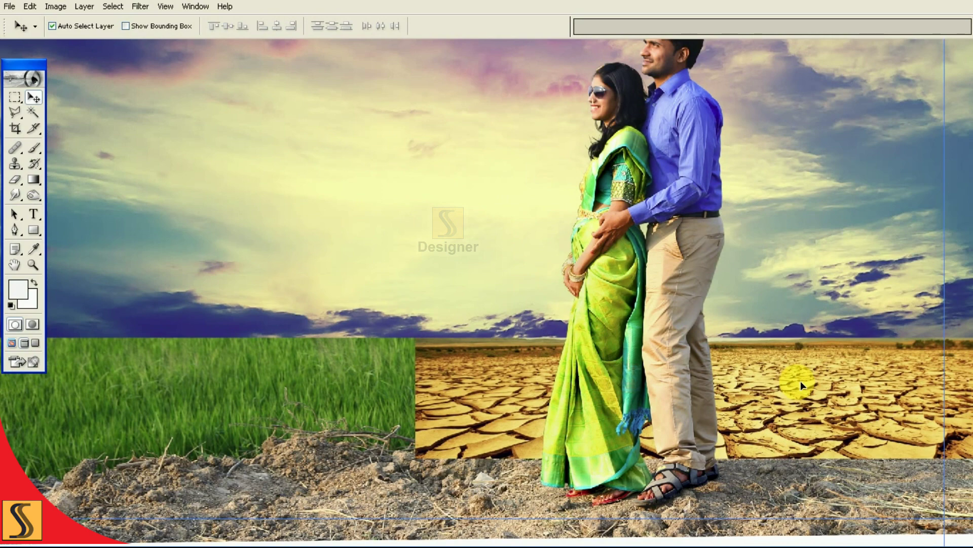
pyautogui.hotkey('ctrl', '0')
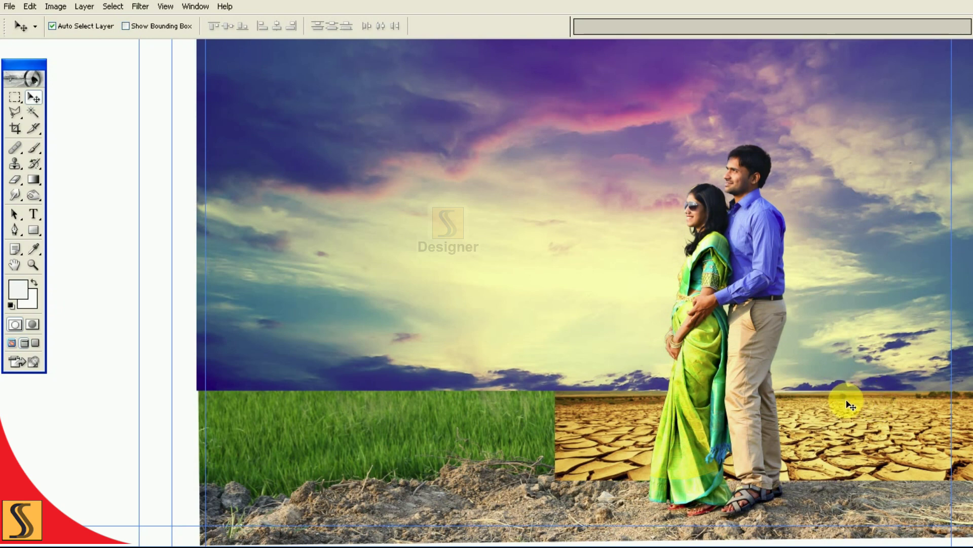
pyautogui.moveTo(862, 441); pyautogui.dragTo(815, 353)
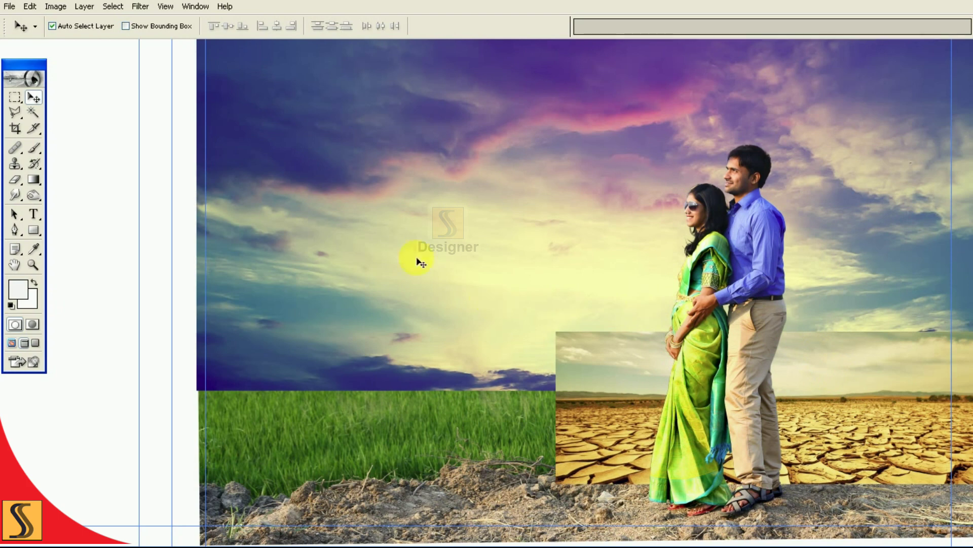
pyautogui.click(16, 181)
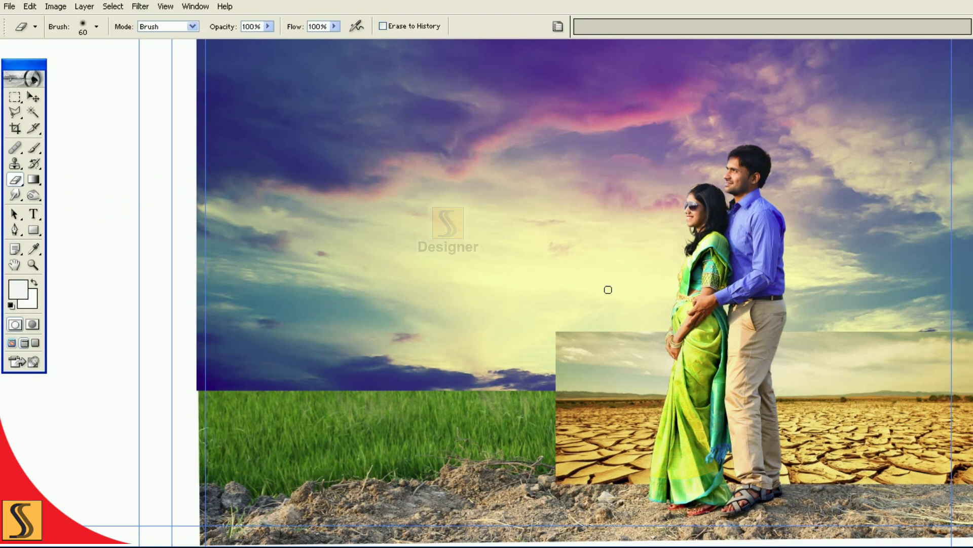
# Step: Erase the desert's top edge and right-hand strip with a large eraser so the grass shows
pyautogui.press(']')
pyautogui.press(']')
pyautogui.press(']')
pyautogui.moveTo(522, 326); pyautogui.dragTo(793, 326)
pyautogui.press('[')
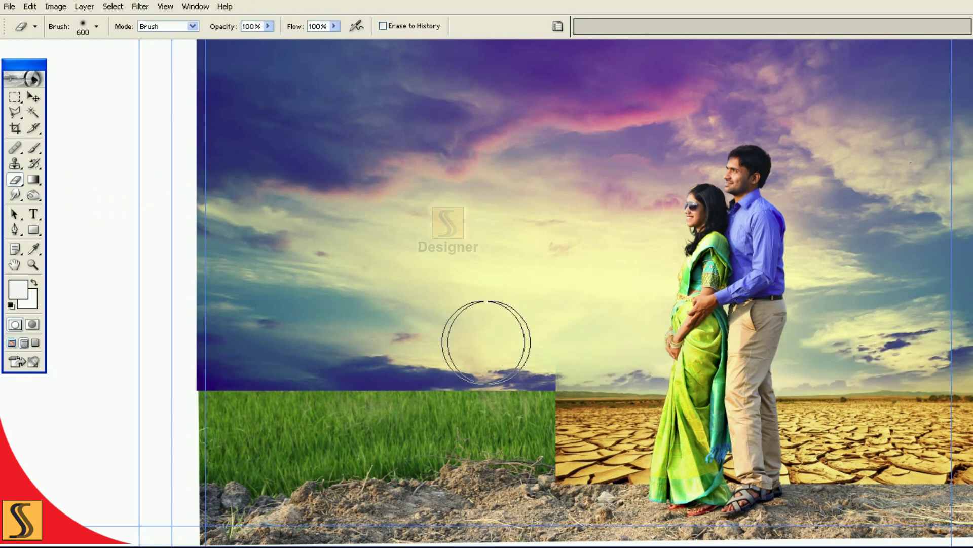
pyautogui.moveTo(963, 504); pyautogui.dragTo(469, 459)
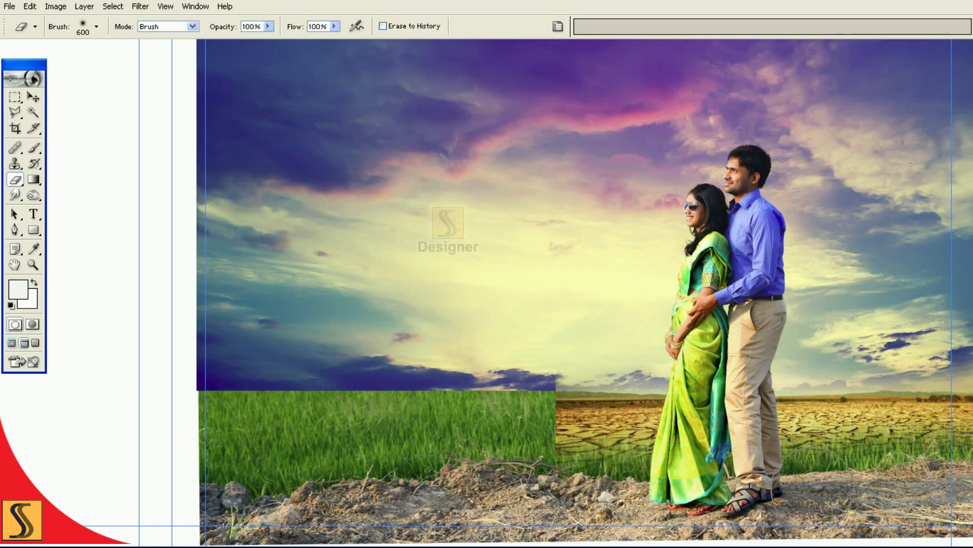
pyautogui.press('[')
pyautogui.moveTo(529, 449); pyautogui.dragTo(953, 431)
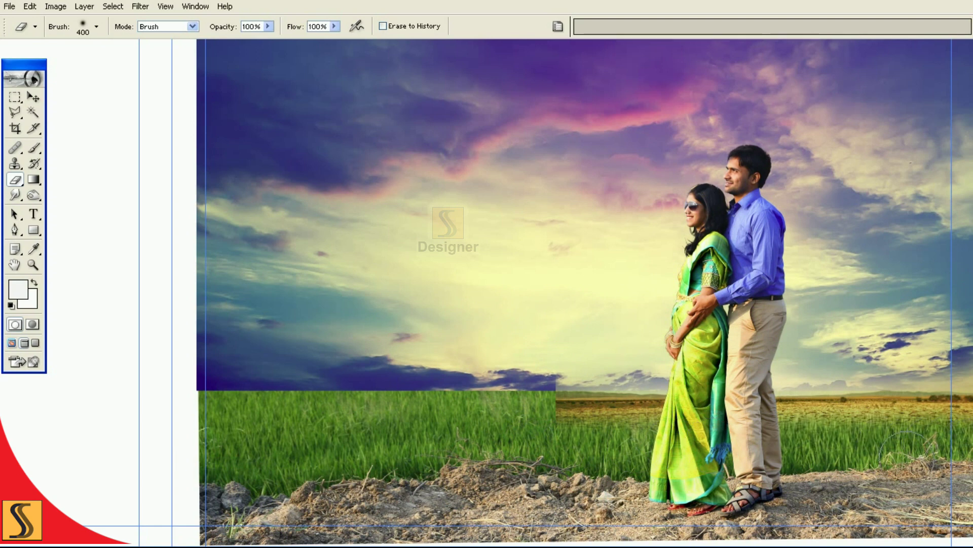
pyautogui.press('v')
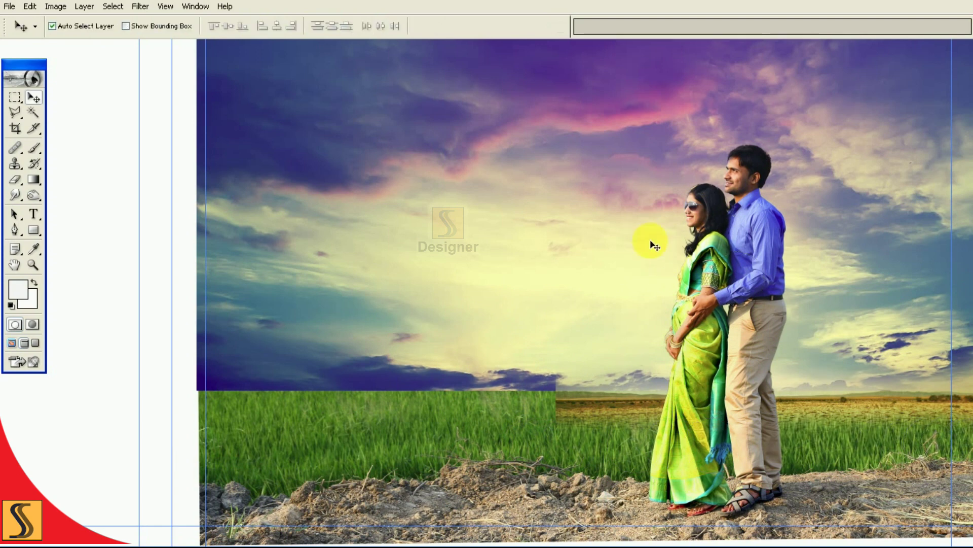
pyautogui.press('F7')
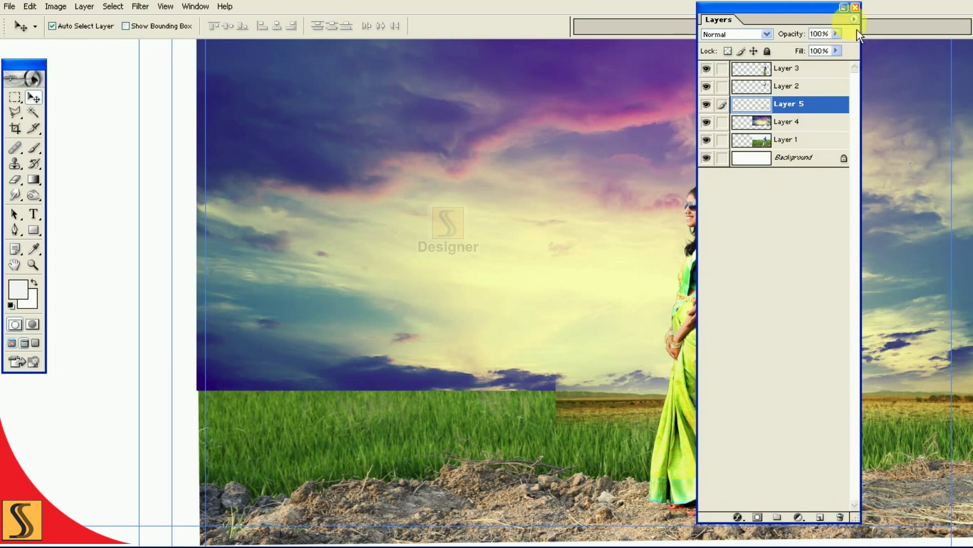
# Step: Duplicate Layer 5 to create Layer 5 copy
pyautogui.click(854, 18)
pyautogui.click(890, 76)
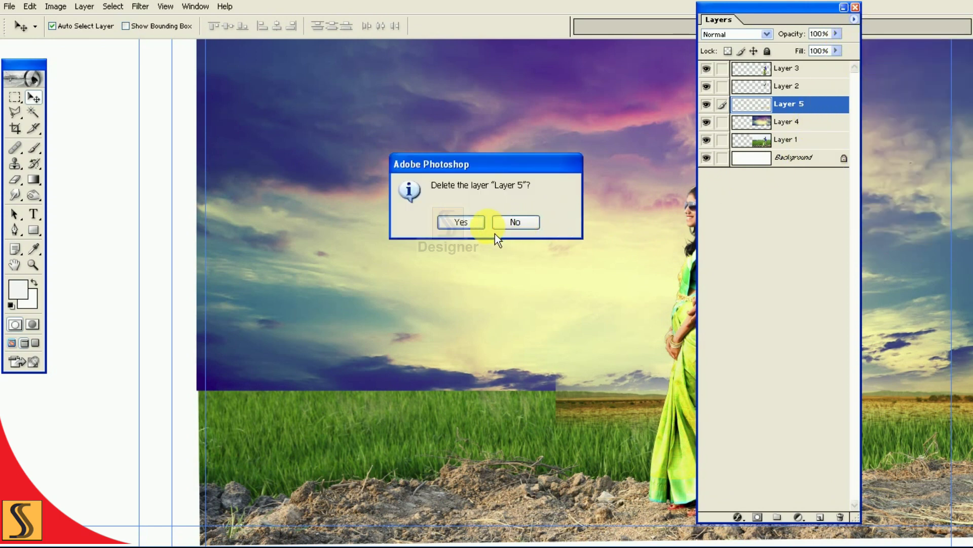
pyautogui.press('Escape')
pyautogui.click(854, 18)
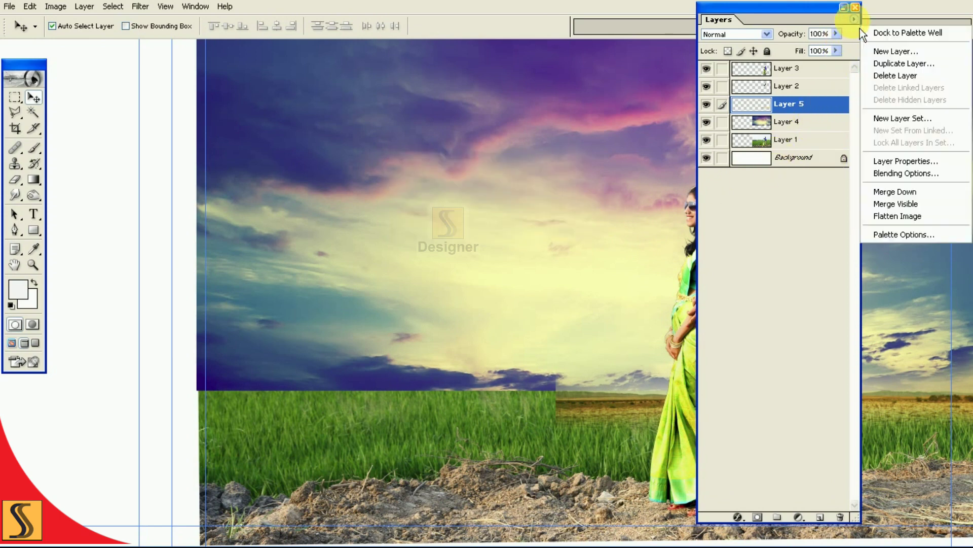
pyautogui.click(900, 64)
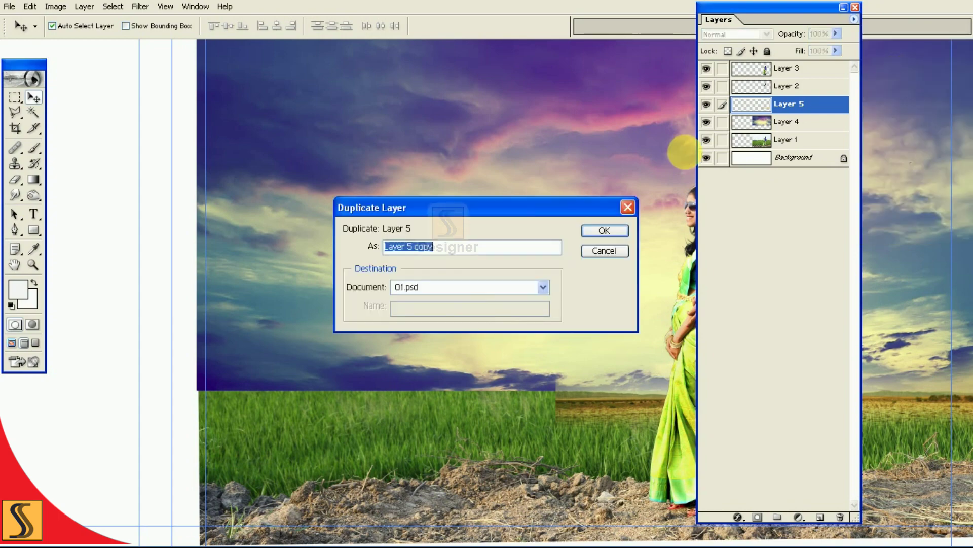
pyautogui.click(599, 232)
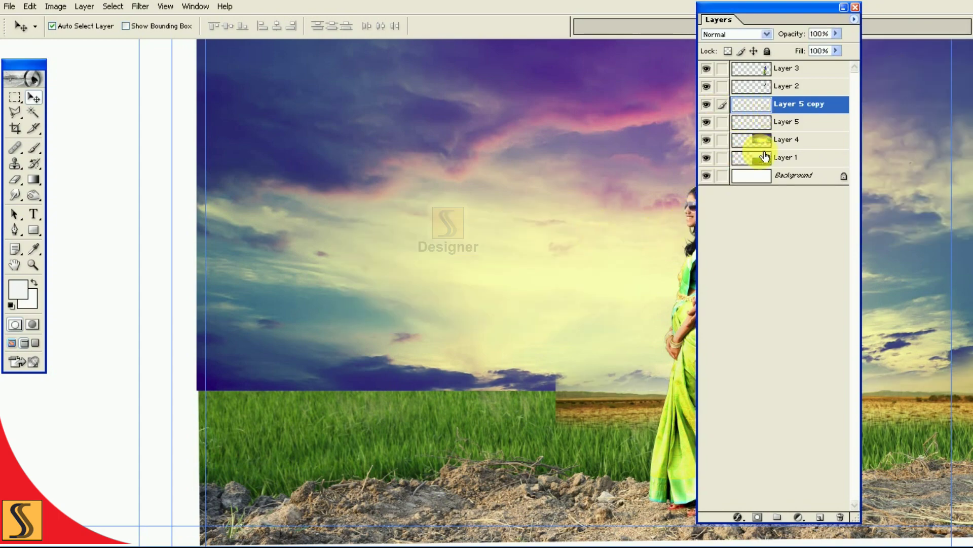
pyautogui.press('F7')
# Step: Flip Layer 5 copy horizontally and move it to the spread's left side
pyautogui.hotkey('ctrl', 't')
pyautogui.rightClick(686, 320)
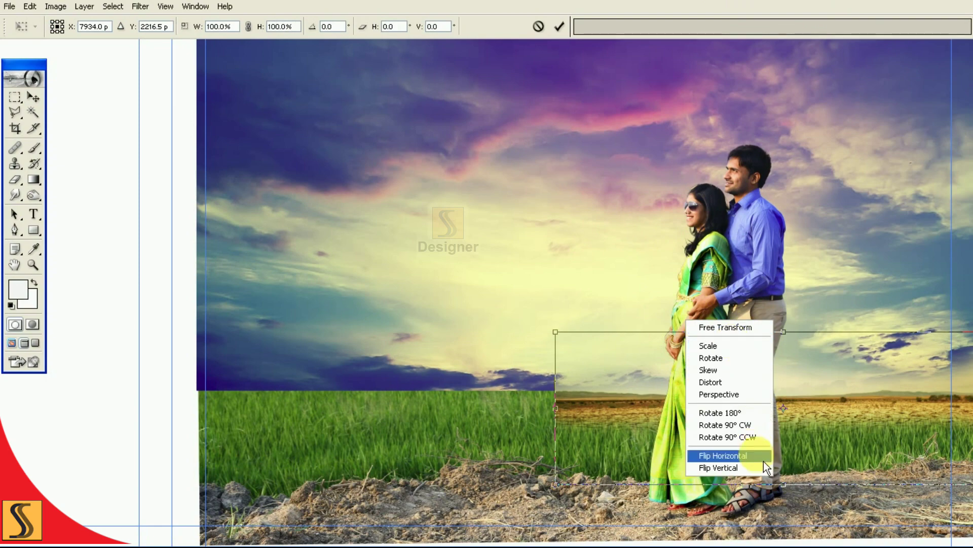
pyautogui.click(764, 461)
pyautogui.moveTo(884, 390); pyautogui.dragTo(501, 397)
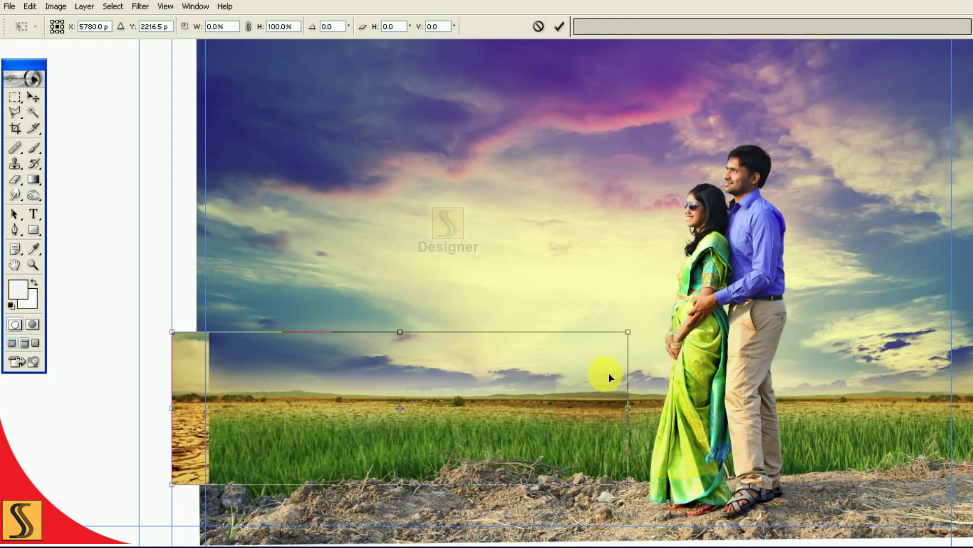
pyautogui.moveTo(608, 376)
pyautogui.mouseDown()
pyautogui.moveTo(622, 378)
pyautogui.moveTo(567, 379)
pyautogui.moveTo(578, 378)
pyautogui.mouseUp()
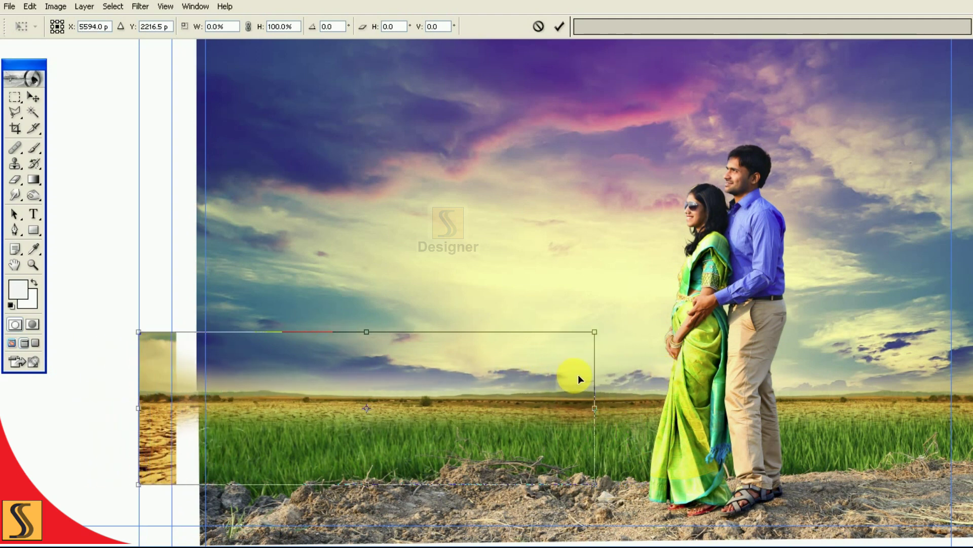
pyautogui.click(559, 26)
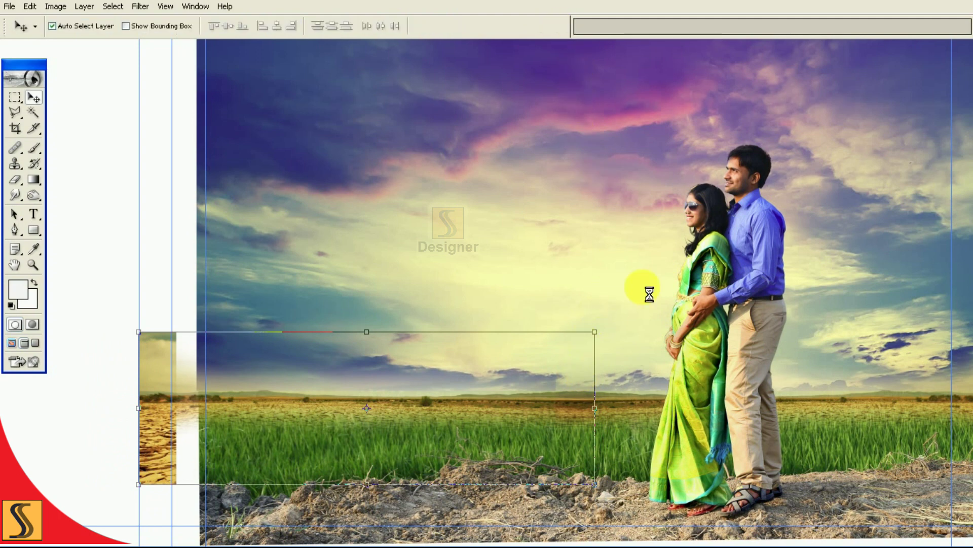
pyautogui.press('e')
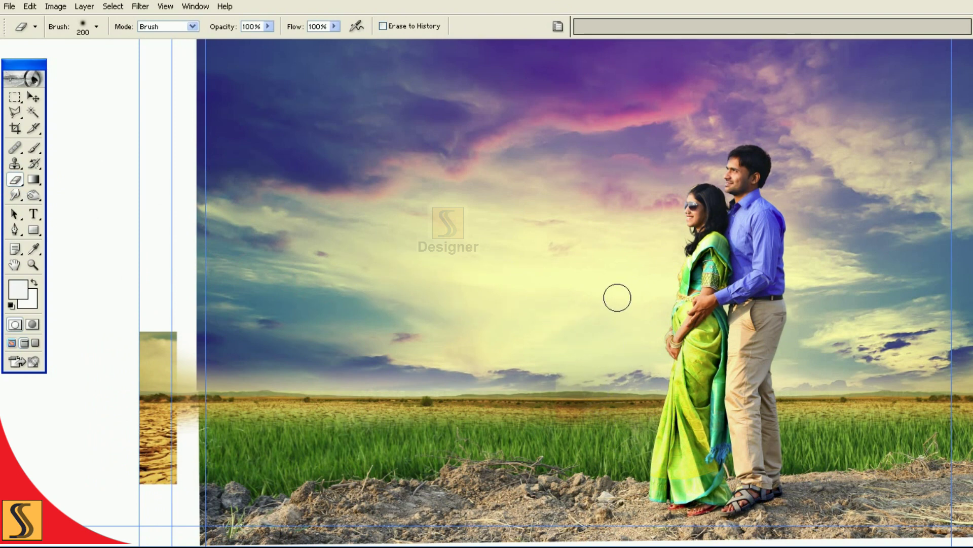
# Step: Link Layer 5 with Layer 5 copy and merge the linked layers
pyautogui.press('F7')
pyautogui.click(722, 122)
pyautogui.click(855, 20)
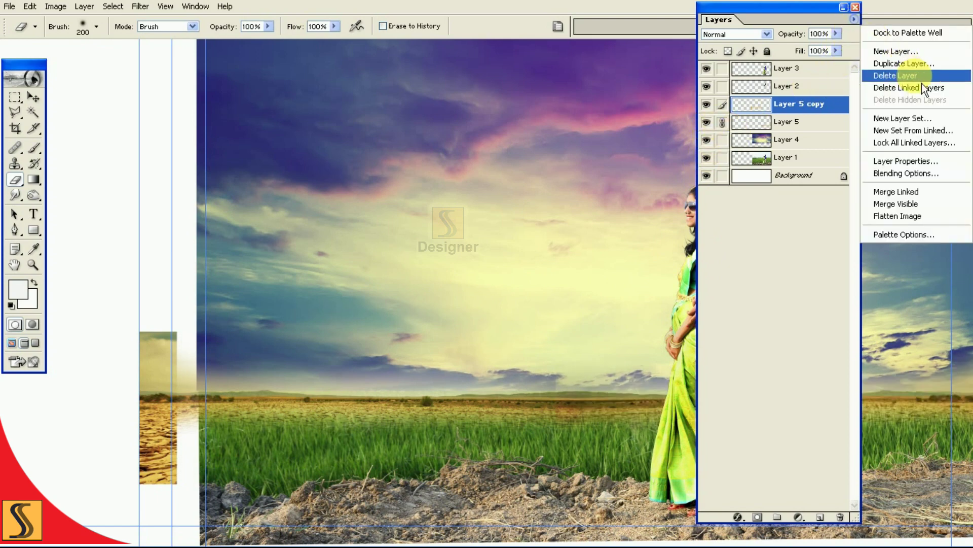
pyautogui.click(907, 193)
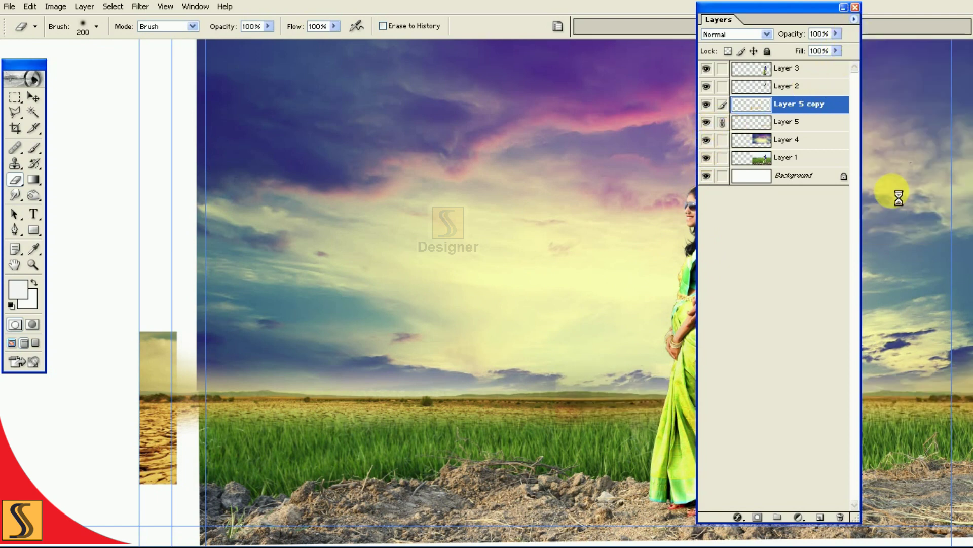
pyautogui.click(707, 104)
pyautogui.click(706, 105)
pyautogui.click(707, 104)
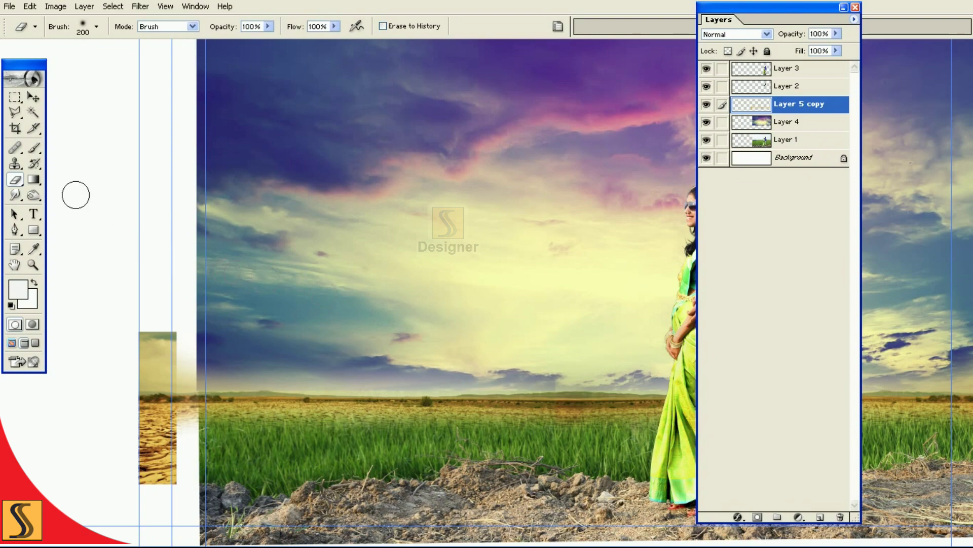
# Step: Marquee-select the stray strip left of the photo, delete it and deselect
pyautogui.click(15, 101)
pyautogui.moveTo(120, 196); pyautogui.dragTo(211, 195)
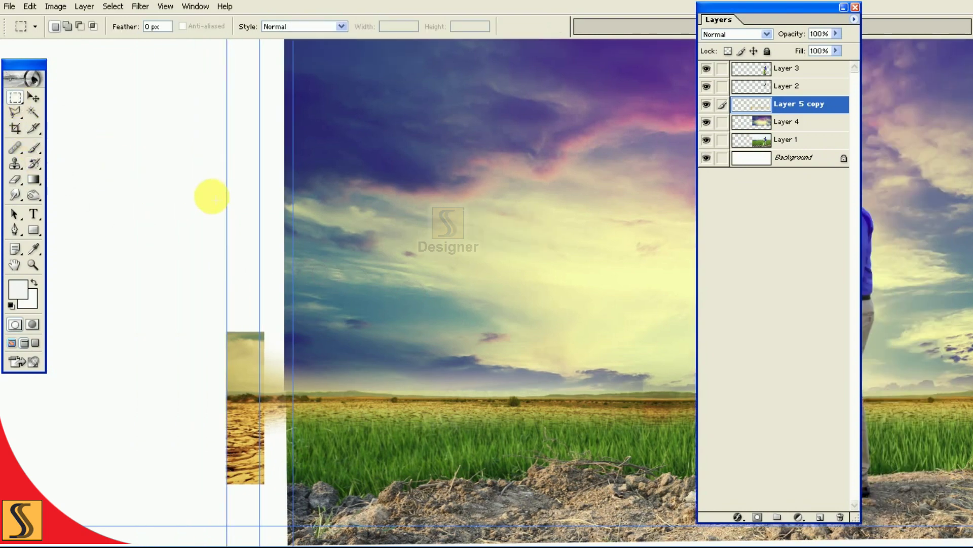
pyautogui.press('Tab')
pyautogui.hotkey('ctrl', '-')
pyautogui.moveTo(206, 76)
pyautogui.mouseDown()
pyautogui.moveTo(424, 537)
pyautogui.moveTo(450, 521)
pyautogui.mouseUp()
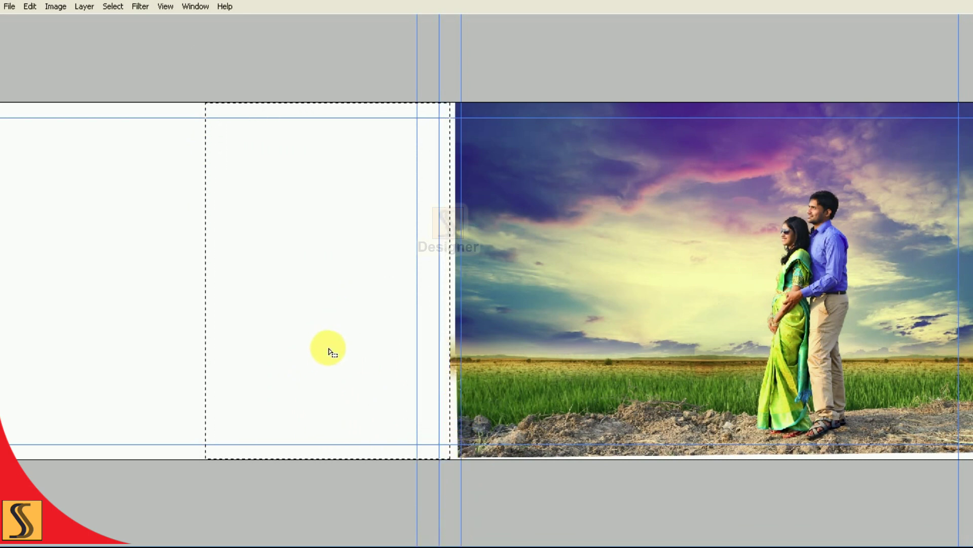
pyautogui.hotkey('ctrl', 'd')
# Step: Zoom back in and toggle Layer 5 copy's visibility to check the field
pyautogui.hotkey('ctrl', '+')
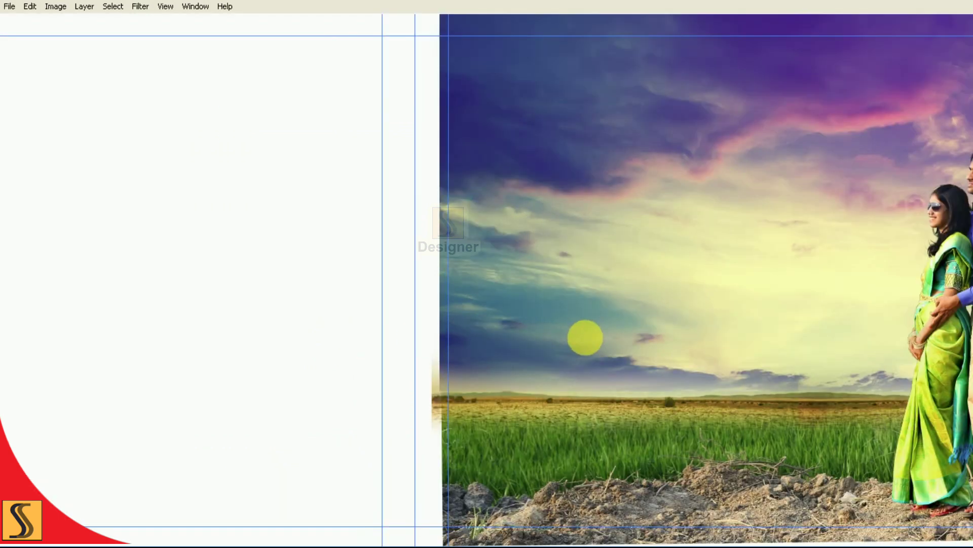
pyautogui.hscroll(5, 587, 341)
pyautogui.press('F7')
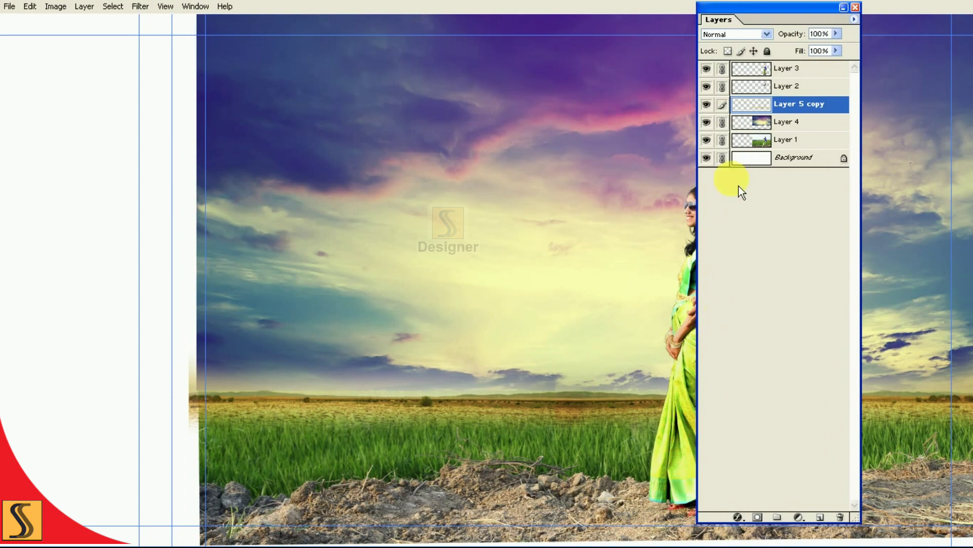
pyautogui.click(707, 104)
pyautogui.click(706, 104)
pyautogui.click(707, 104)
pyautogui.click(707, 104)
pyautogui.press('F7')
pyautogui.press('Tab')
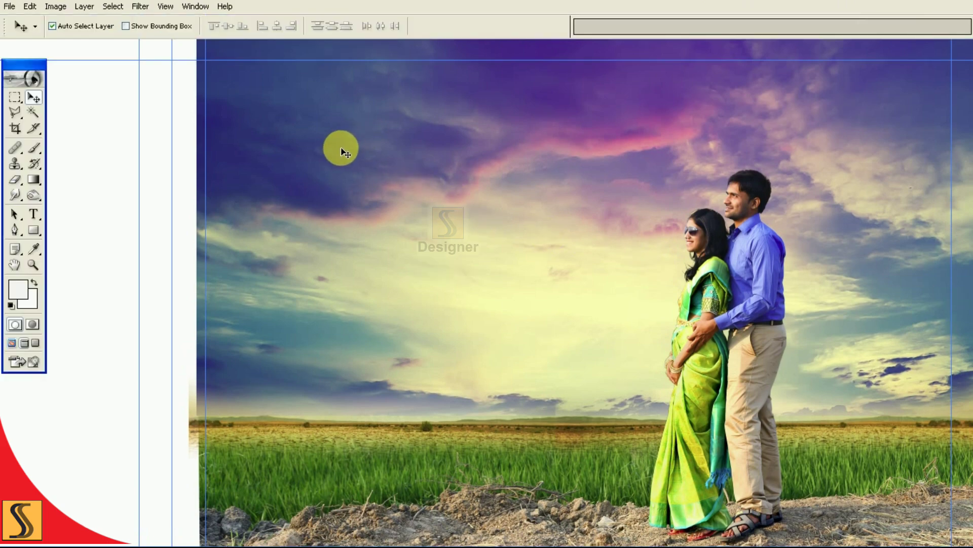
# Step: Darken the midtones with Levels, setting the midtone value to 0.67
pyautogui.click(56, 6)
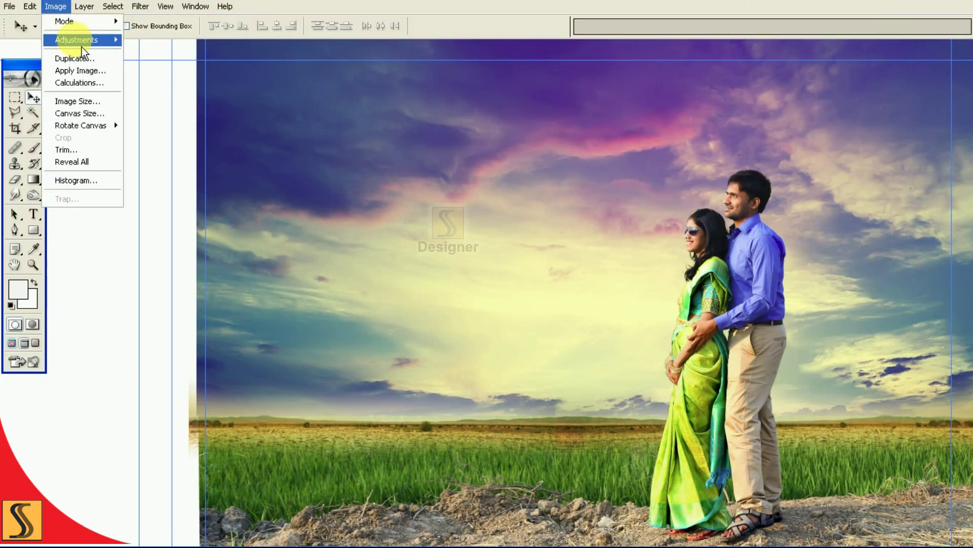
pyautogui.click(145, 39)
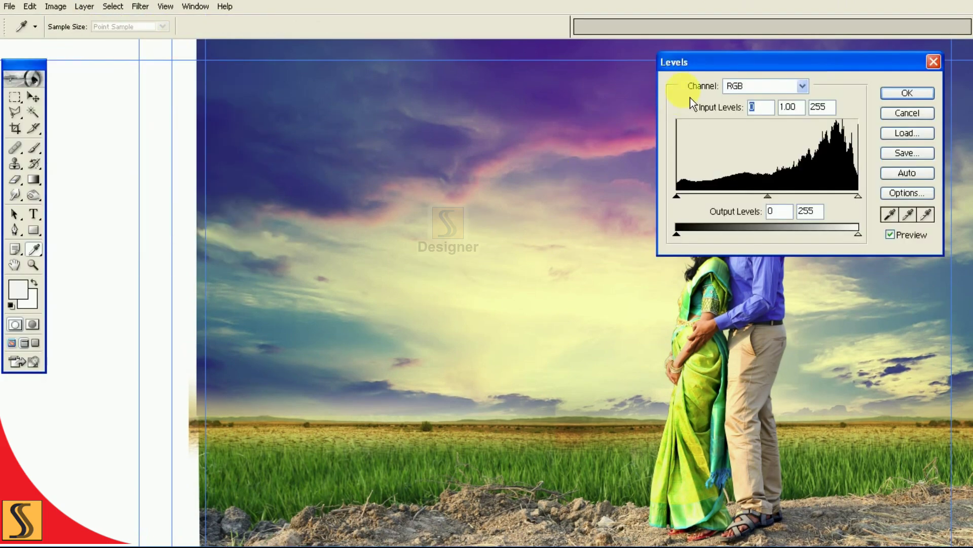
pyautogui.moveTo(673, 62); pyautogui.dragTo(445, 78)
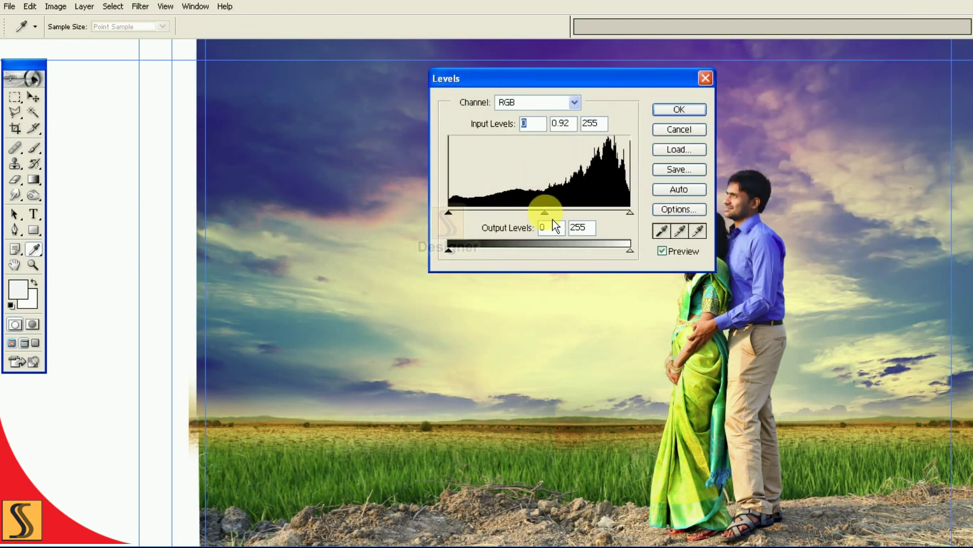
pyautogui.moveTo(562, 218); pyautogui.dragTo(569, 218)
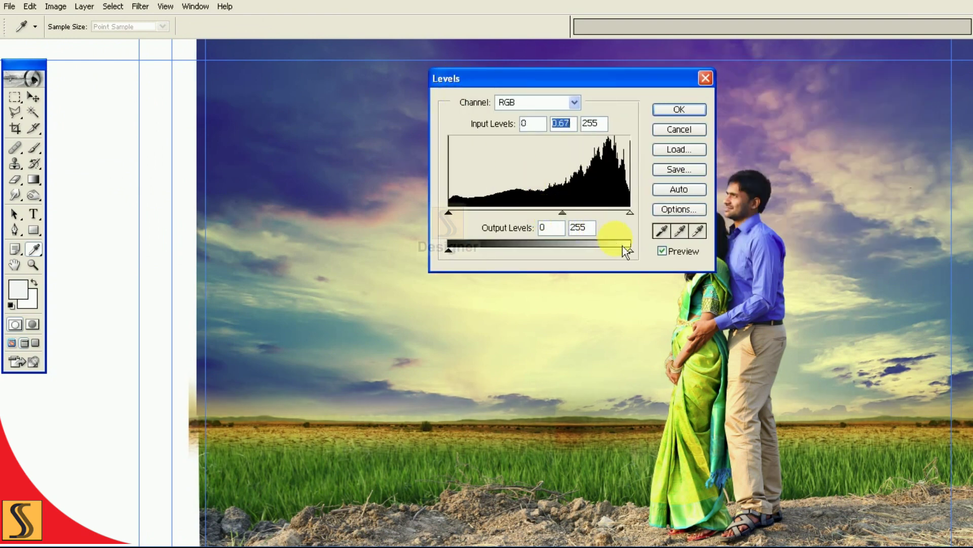
pyautogui.click(678, 110)
pyautogui.press('v')
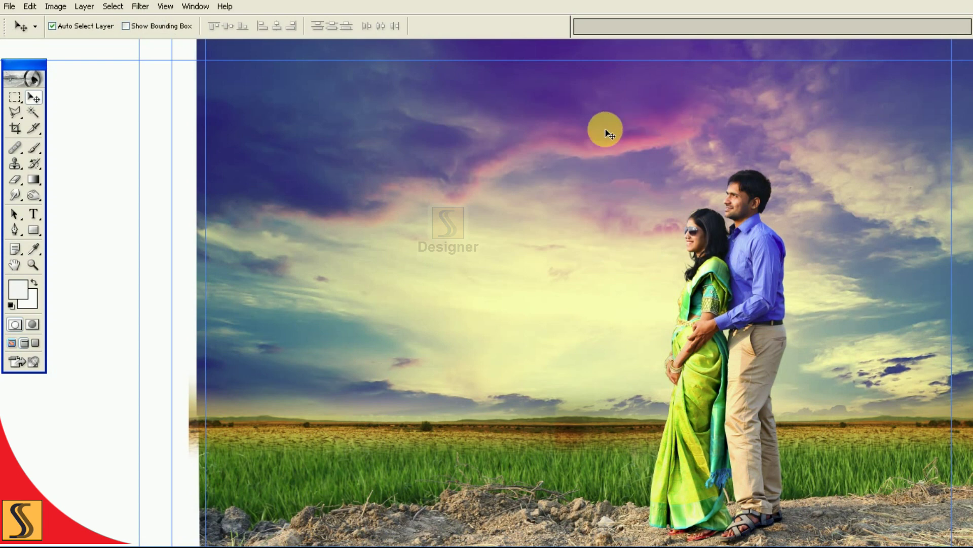
# Step: Shift the midtones toward cyan and blue with a touch of green in Color Balance
pyautogui.click(61, 7)
pyautogui.moveTo(76, 39)
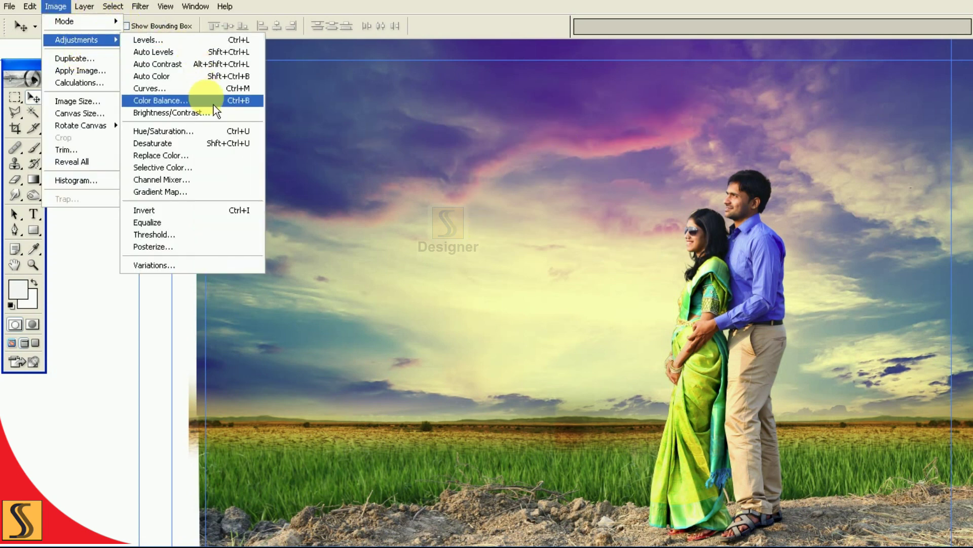
pyautogui.click(214, 103)
pyautogui.moveTo(628, 100); pyautogui.dragTo(395, 100)
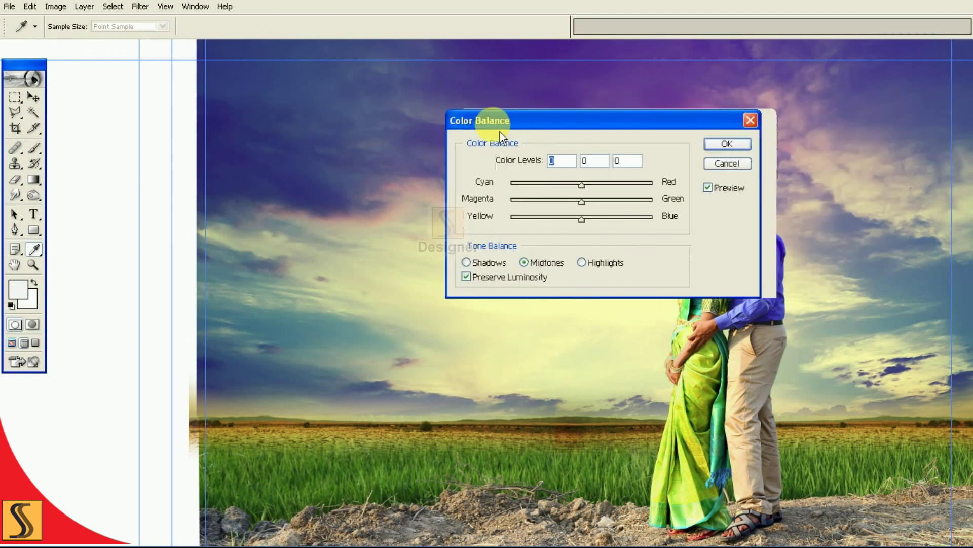
pyautogui.moveTo(483, 199); pyautogui.dragTo(526, 199)
pyautogui.moveTo(483, 164); pyautogui.dragTo(452, 172)
pyautogui.moveTo(525, 199); pyautogui.dragTo(550, 206)
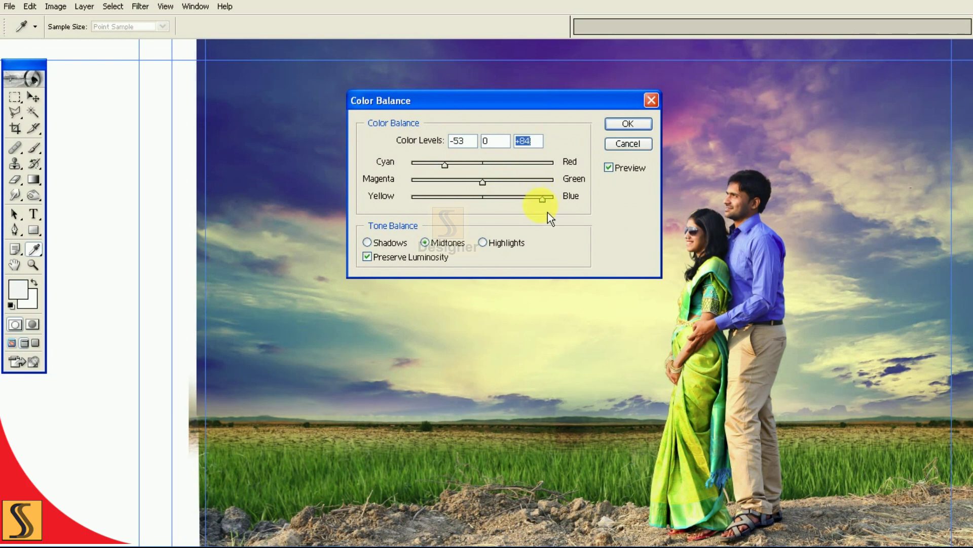
pyautogui.moveTo(482, 181); pyautogui.dragTo(491, 181)
pyautogui.moveTo(549, 207); pyautogui.dragTo(556, 208)
pyautogui.moveTo(445, 163); pyautogui.dragTo(439, 172)
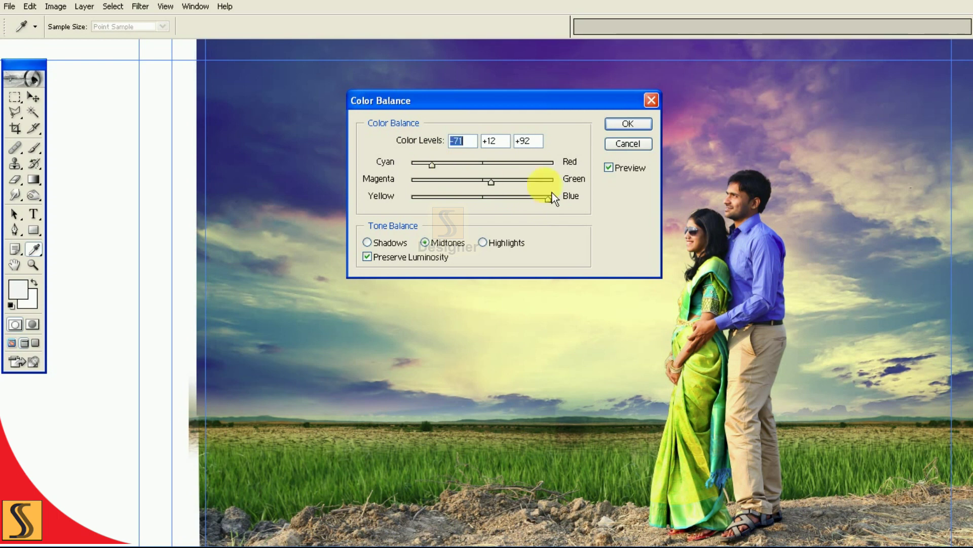
pyautogui.click(626, 126)
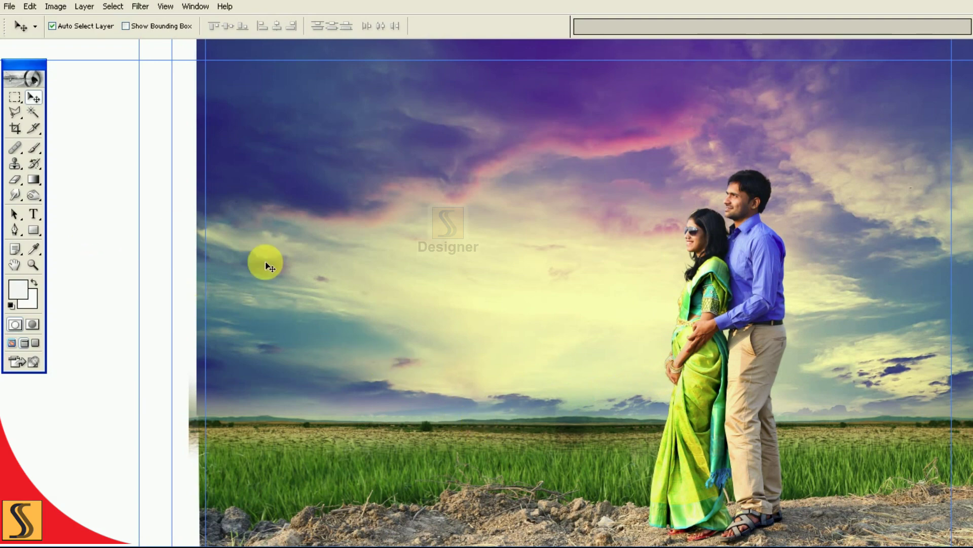
# Step: Sweep the eraser across the cloud band along the horizon
pyautogui.press('F7')
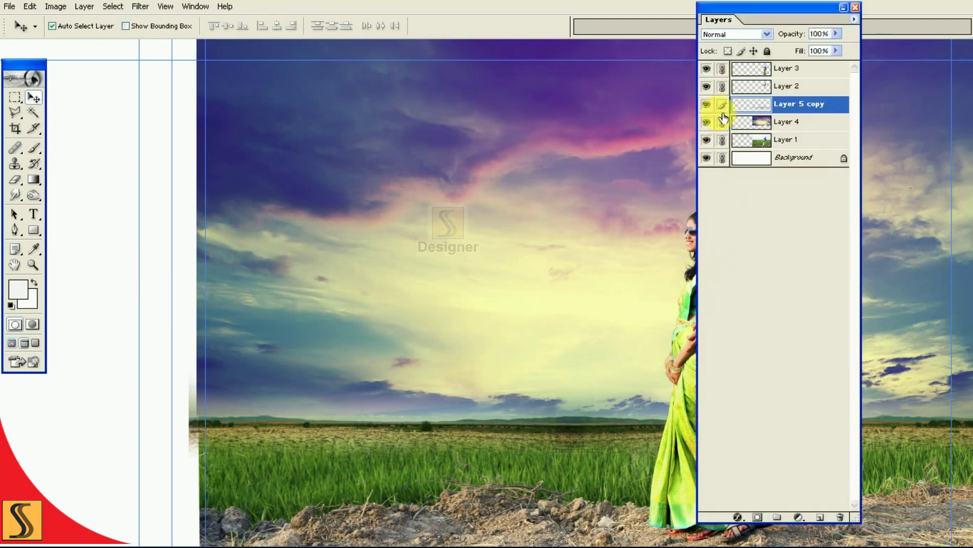
pyautogui.press('F7')
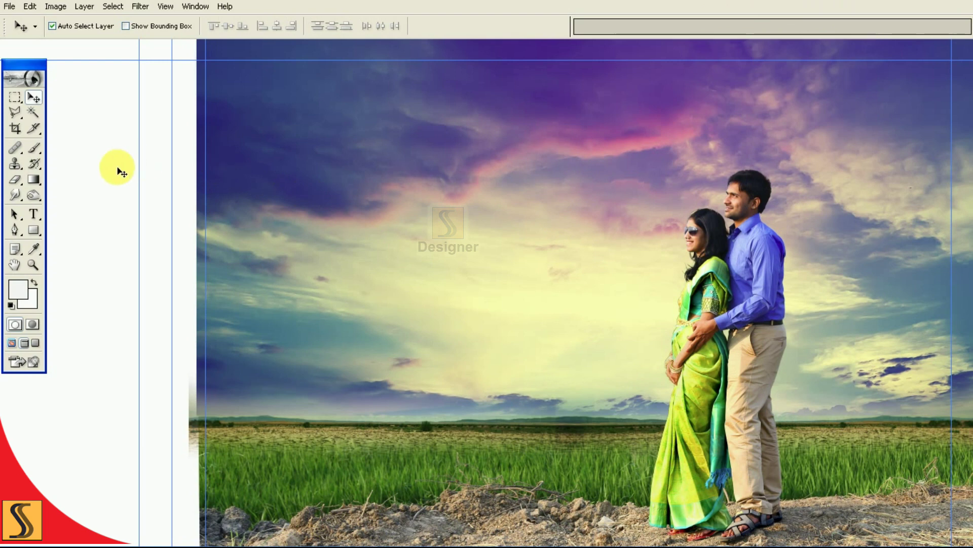
pyautogui.press('e')
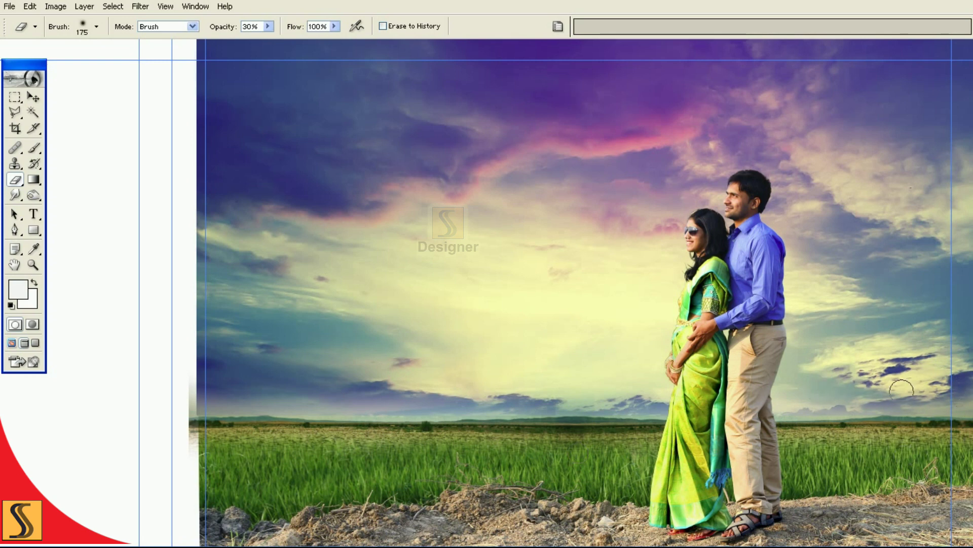
pyautogui.moveTo(914, 402); pyautogui.dragTo(188, 403)
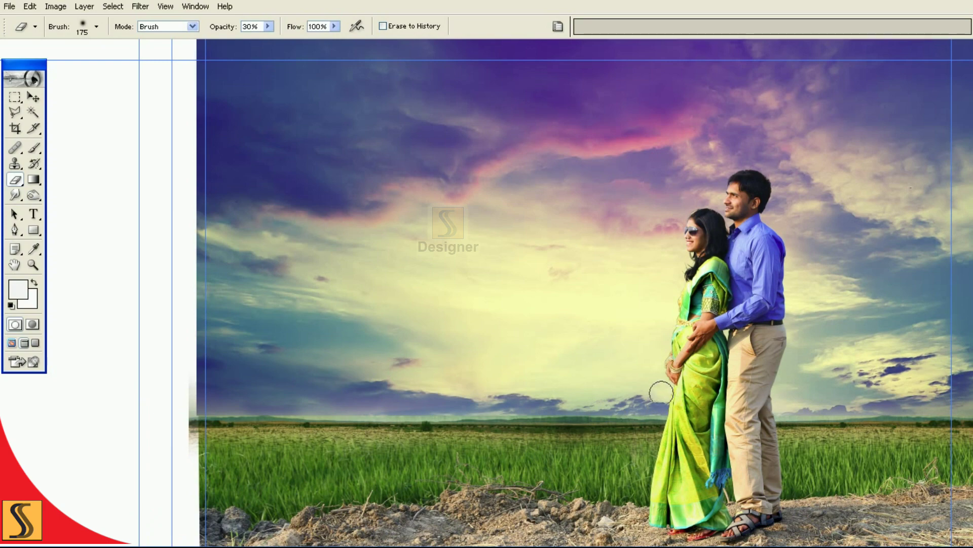
pyautogui.press('v')
# Step: Select Layer 4 and switch to a full-screen view zoomed in on the couple
pyautogui.press('F7')
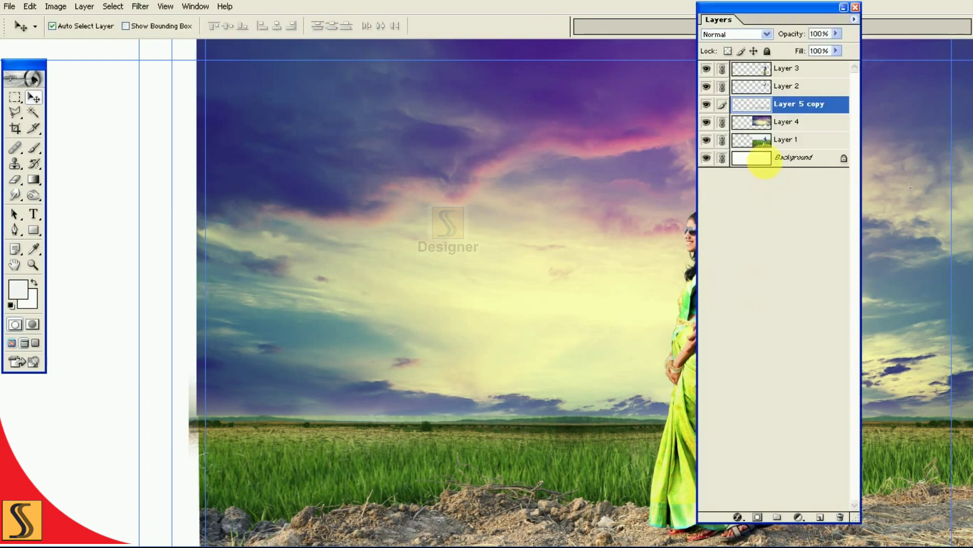
pyautogui.click(750, 121)
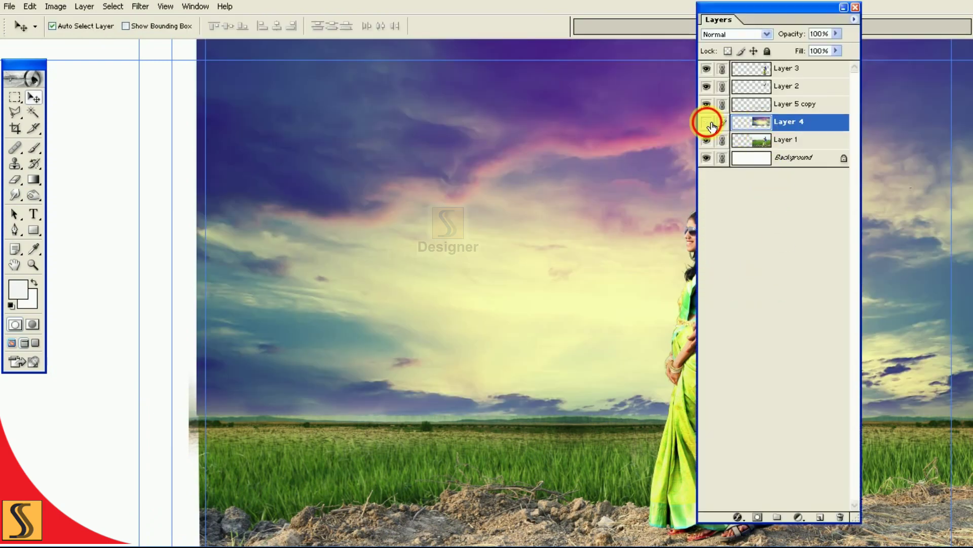
pyautogui.press('F7')
pyautogui.press('f')
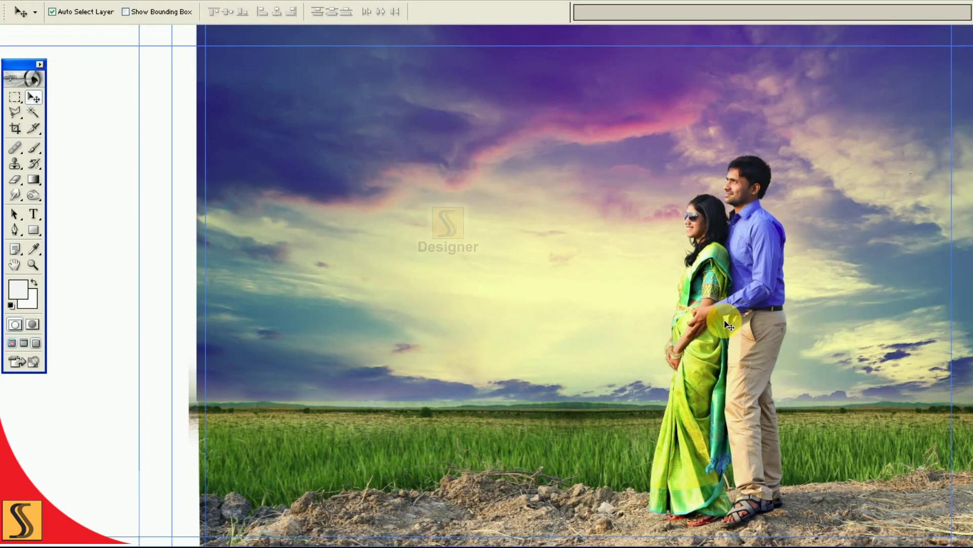
pyautogui.hotkey('ctrl', '0')
pyautogui.press('f')
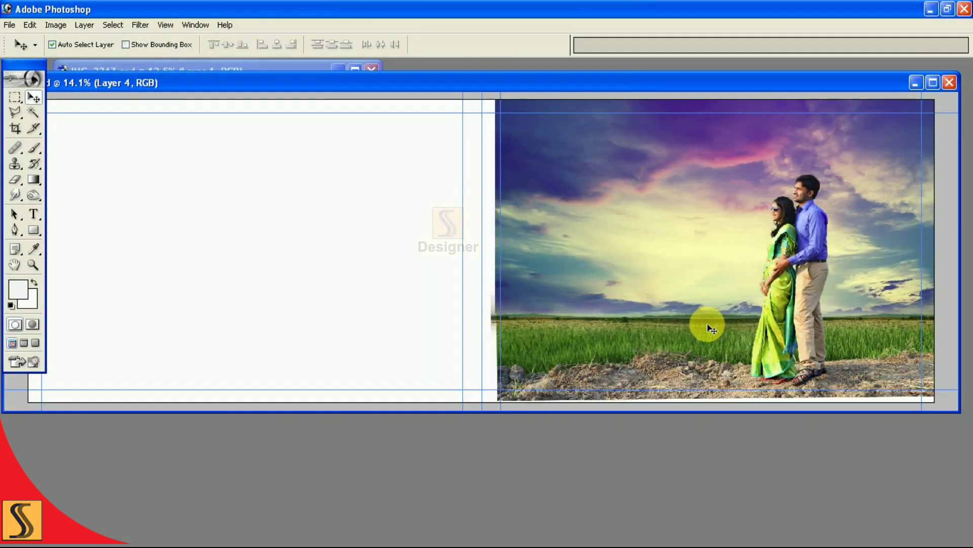
pyautogui.press('Tab')
pyautogui.press('f')
pyautogui.press('f')
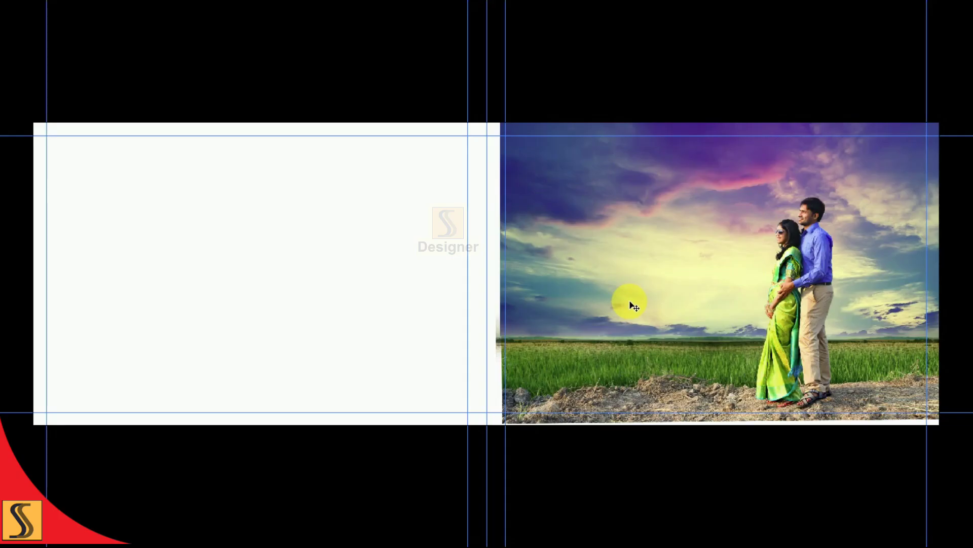
pyautogui.hotkey('ctrl', '+')
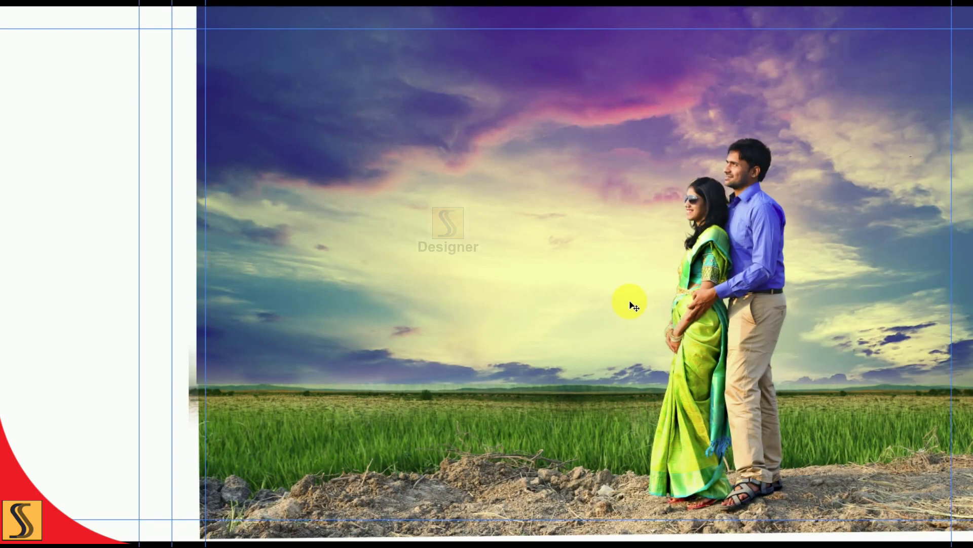
# Step: Toggle the Layer 4 sky and Layer 1 off and on to compare the result
pyautogui.press('F7')
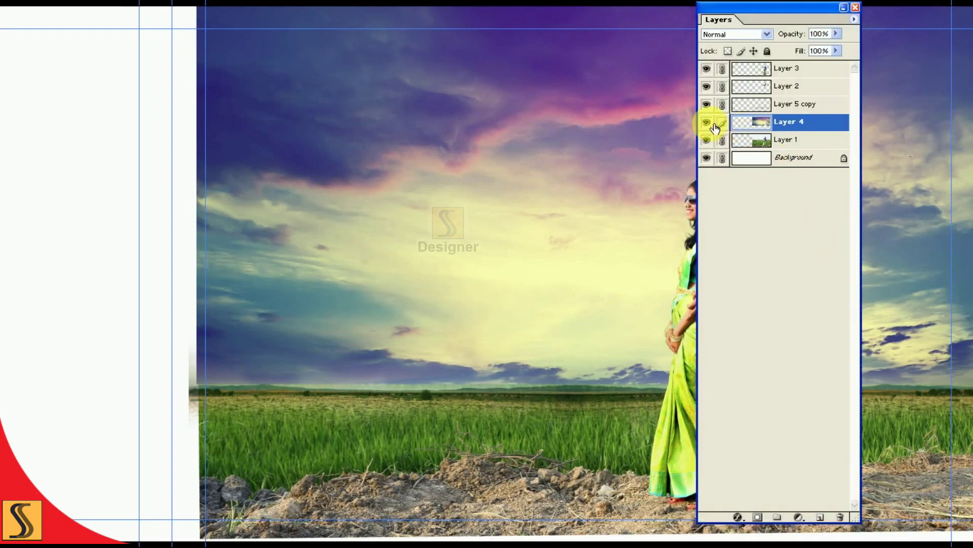
pyautogui.click(707, 123)
pyautogui.press('F7')
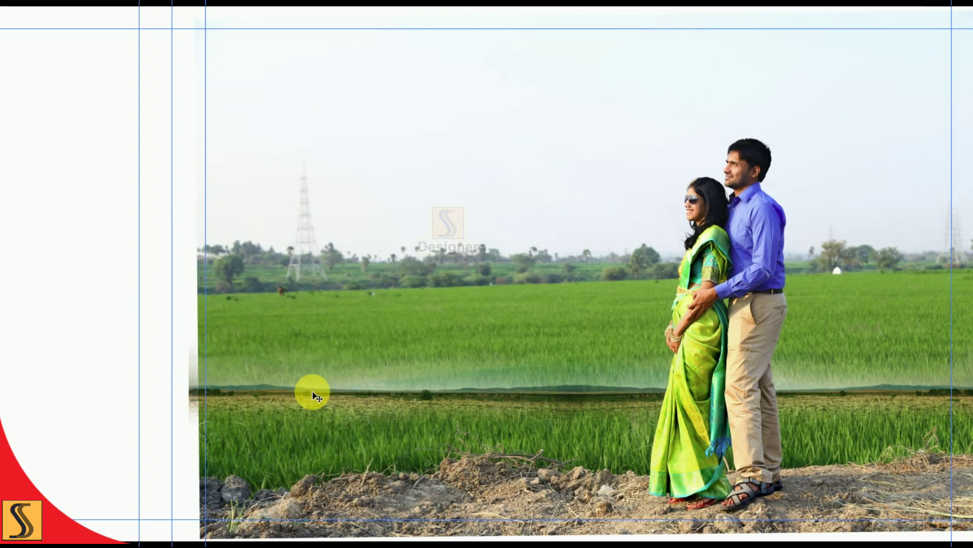
pyautogui.press('F7')
pyautogui.click(707, 123)
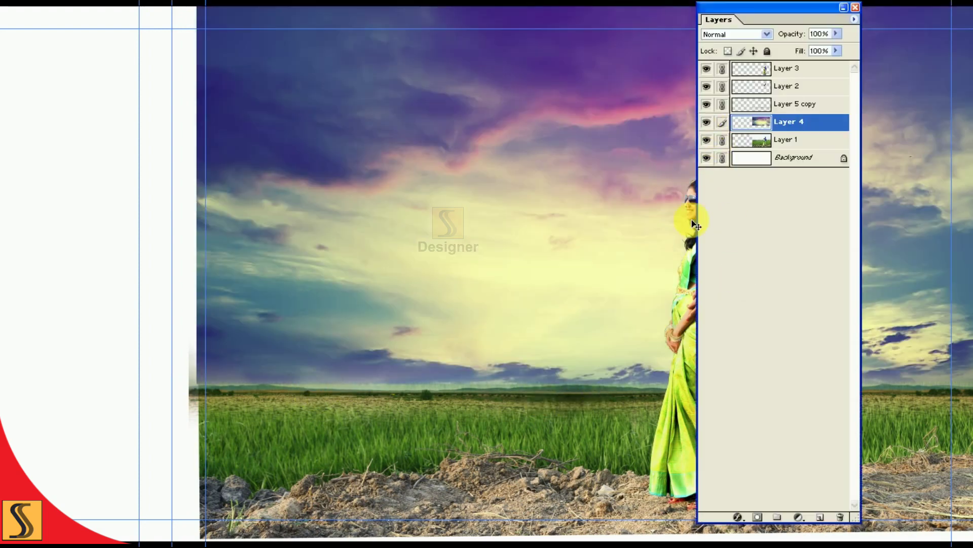
pyautogui.press('F7')
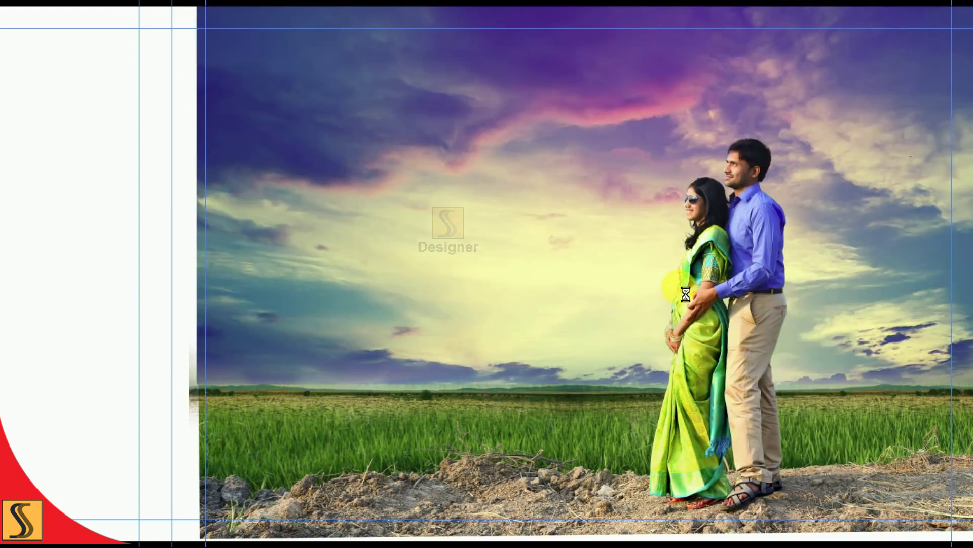
pyautogui.press('Tab')
pyautogui.press('Tab')
pyautogui.click(707, 140)
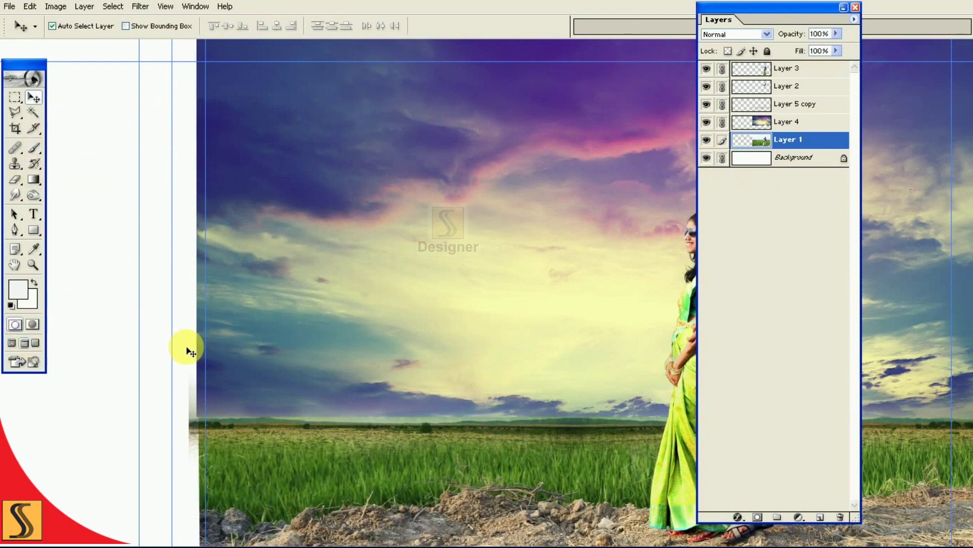
pyautogui.press('d')
pyautogui.click(33, 327)
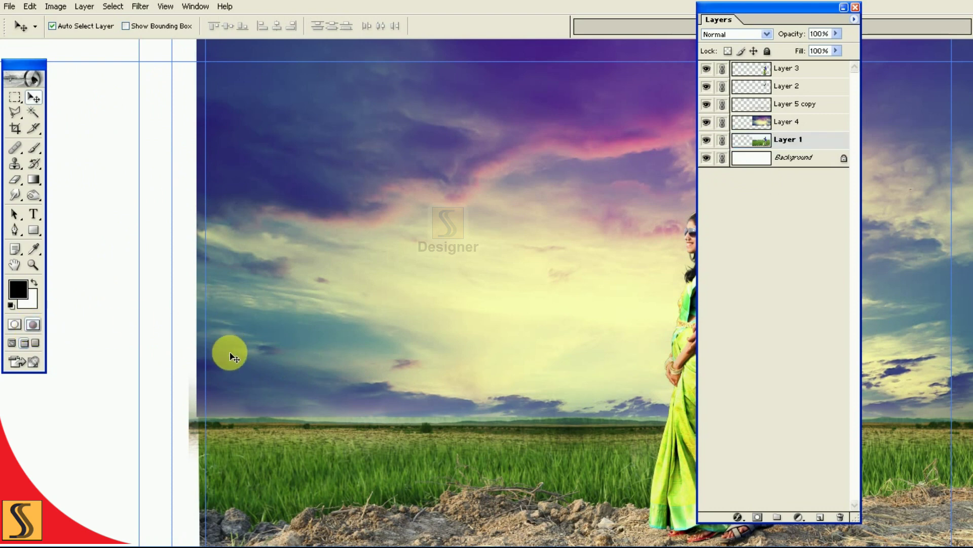
# Step: Paint a Quick Mask with a large brush over the couple and nearby sky, then convert it to a selection
pyautogui.click(34, 148)
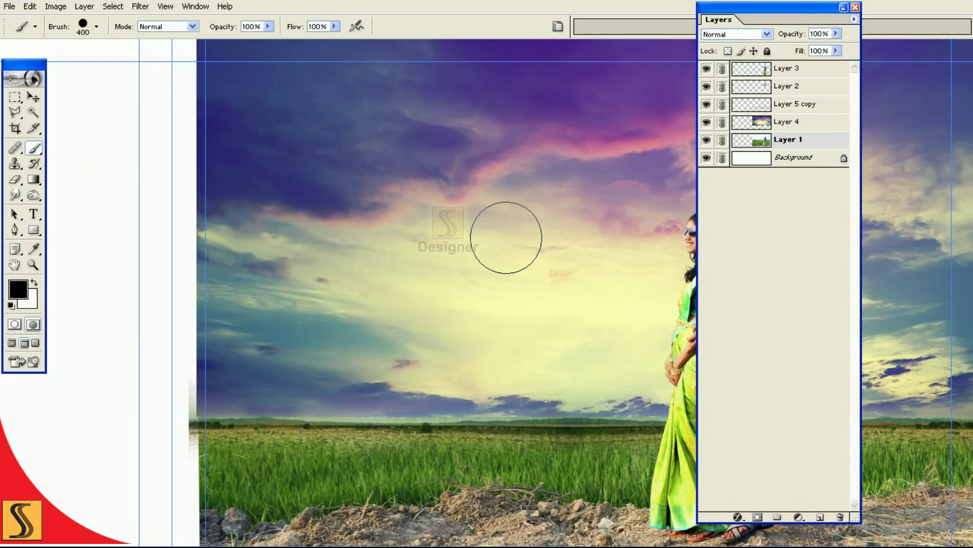
pyautogui.press('F7')
pyautogui.press(']')
pyautogui.press(']')
pyautogui.press(']')
pyautogui.hotkey('ctrl', '-')
pyautogui.hotkey('ctrl', '-')
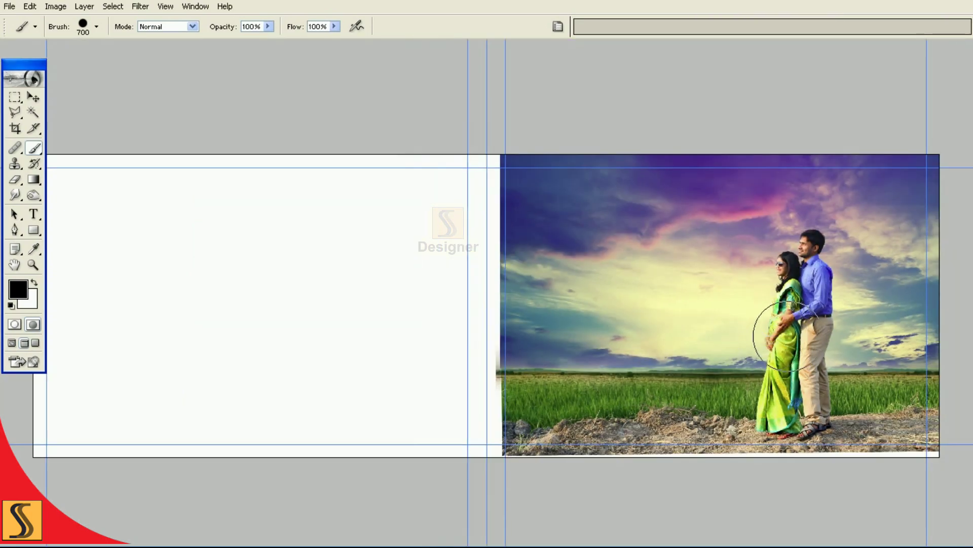
pyautogui.press(']')
pyautogui.press(']')
pyautogui.press(']')
pyautogui.moveTo(811, 294)
pyautogui.mouseDown()
pyautogui.moveTo(802, 389)
pyautogui.moveTo(714, 392)
pyautogui.moveTo(832, 326)
pyautogui.mouseUp()
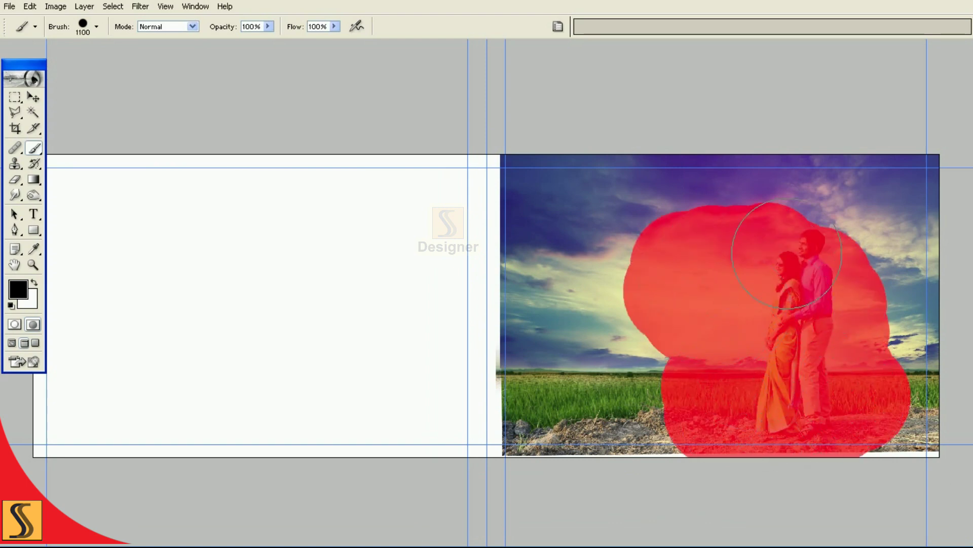
pyautogui.moveTo(832, 326); pyautogui.dragTo(663, 348)
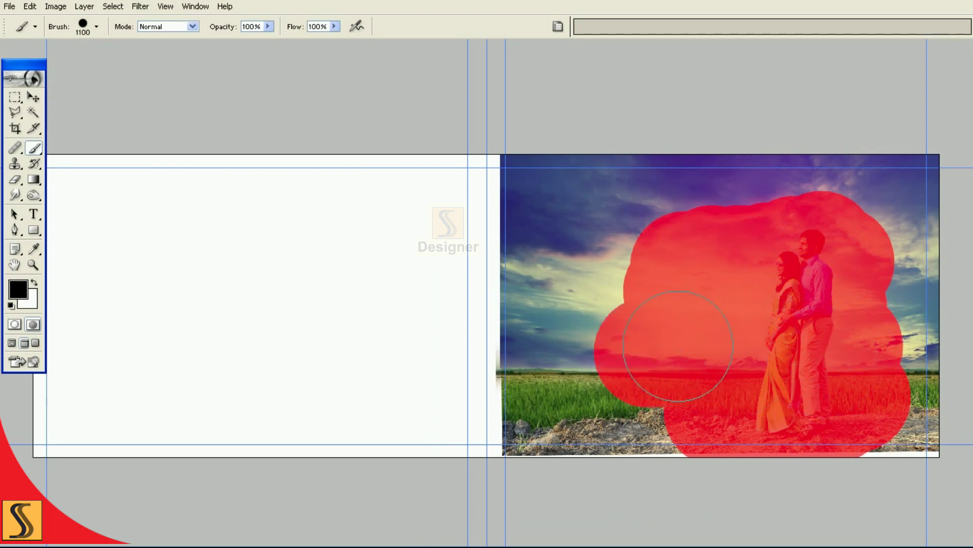
pyautogui.click(22, 329)
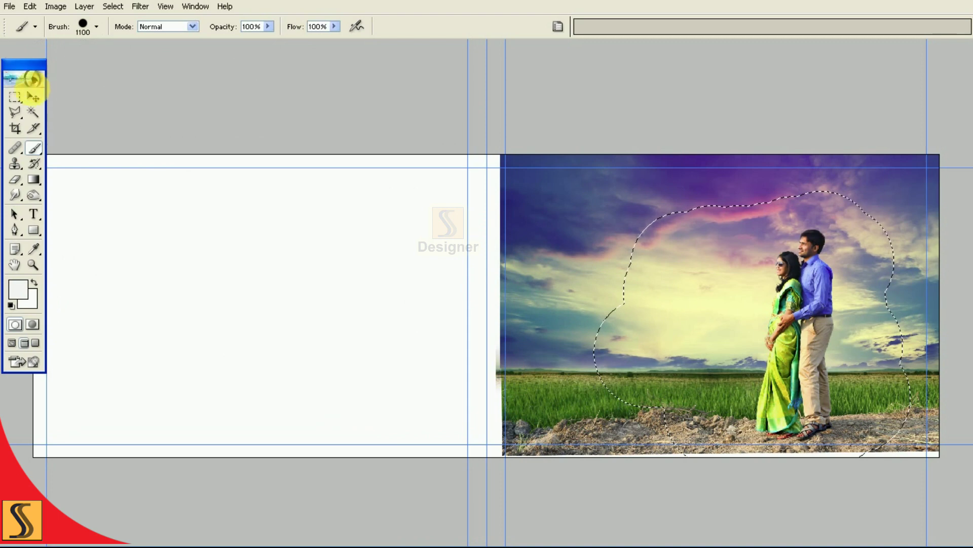
pyautogui.click(15, 97)
# Step: Invert the selection to the surroundings and feather it by 250 px
pyautogui.click(804, 274)
pyautogui.hotkey('ctrl', 'z')
pyautogui.rightClick(730, 265)
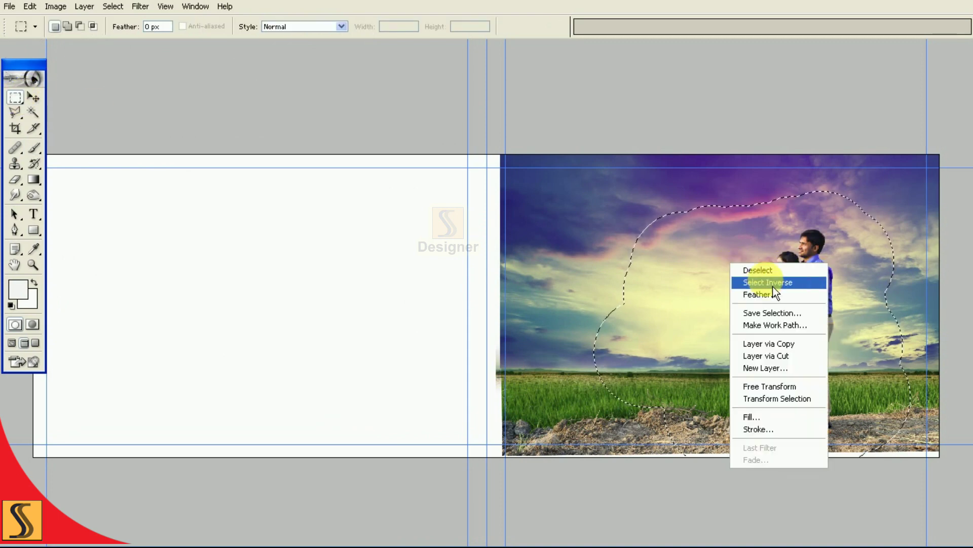
pyautogui.click(801, 283)
pyautogui.rightClick(578, 215)
pyautogui.click(632, 261)
pyautogui.write('250')
pyautogui.click(564, 269)
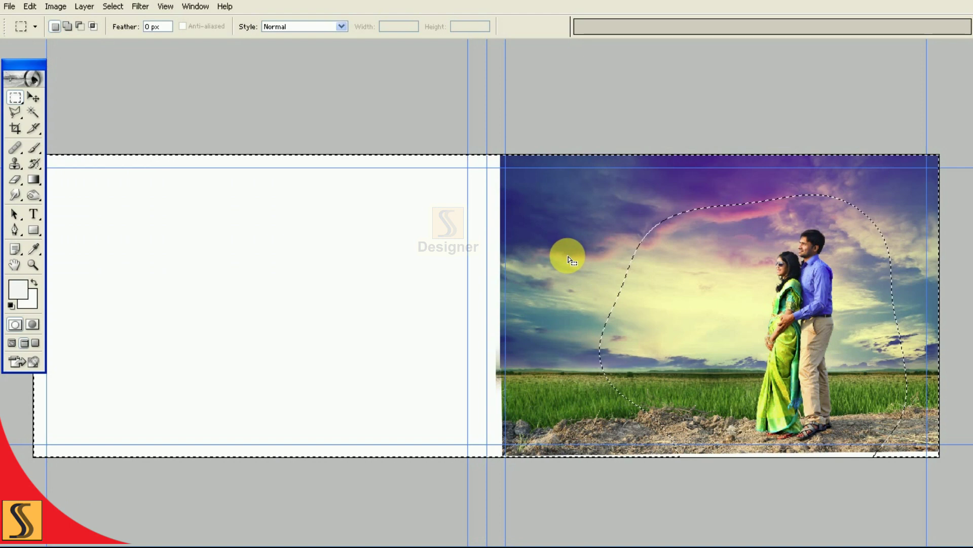
# Step: Apply a Levels adjustment with the midtone lowered to 0.70 to darken the surroundings
pyautogui.press('F7')
pyautogui.click(710, 141)
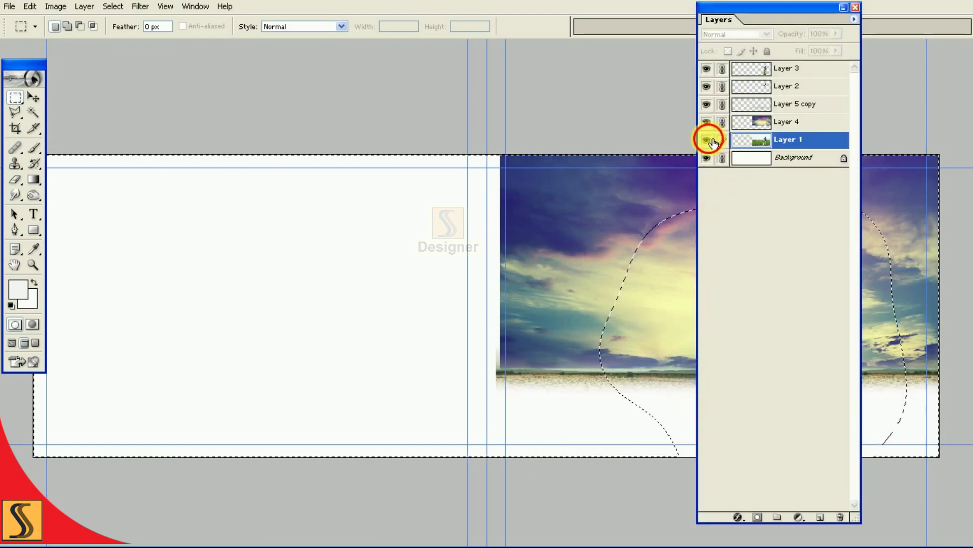
pyautogui.moveTo(713, 23)
pyautogui.mouseDown()
pyautogui.moveTo(476, 45)
pyautogui.moveTo(400, 63)
pyautogui.mouseUp()
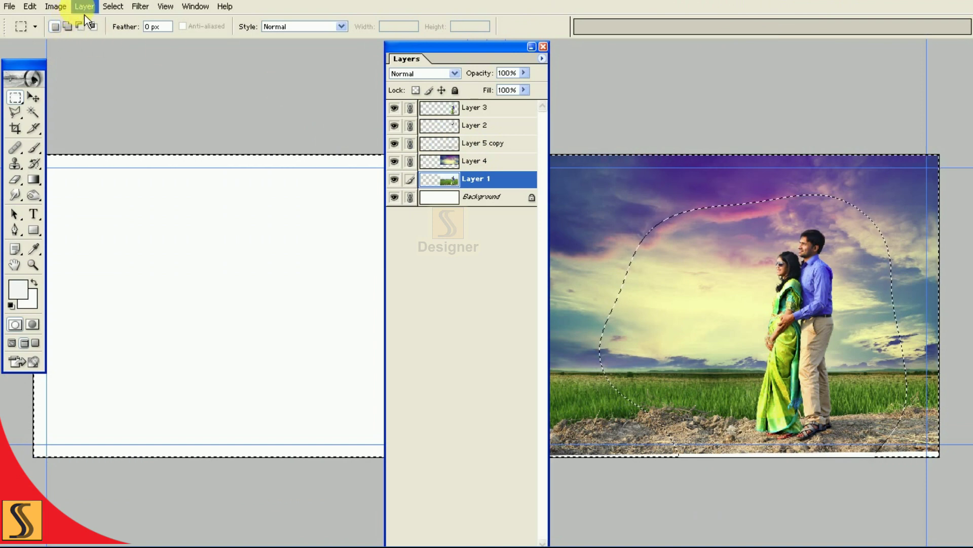
pyautogui.click(56, 8)
pyautogui.moveTo(84, 6)
pyautogui.click(233, 59)
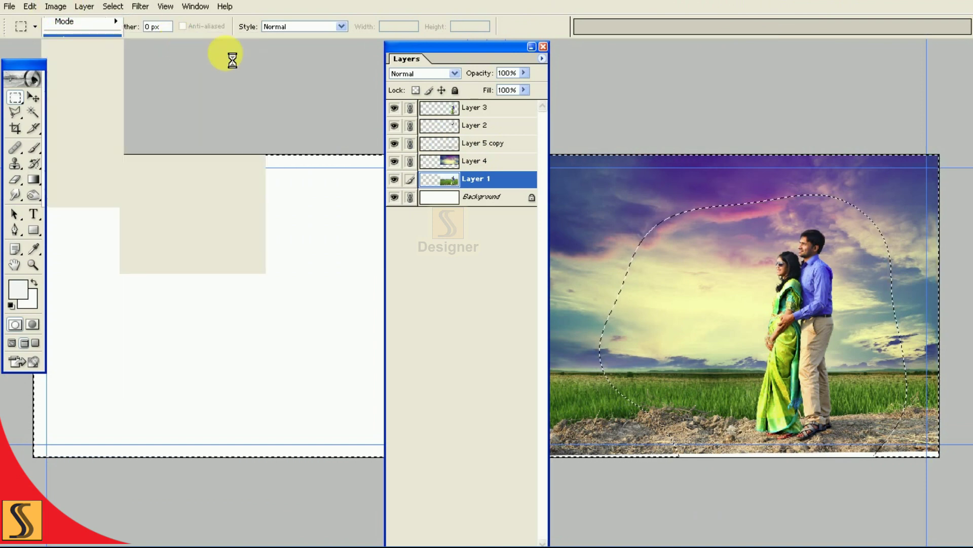
pyautogui.moveTo(568, 71); pyautogui.dragTo(376, 102)
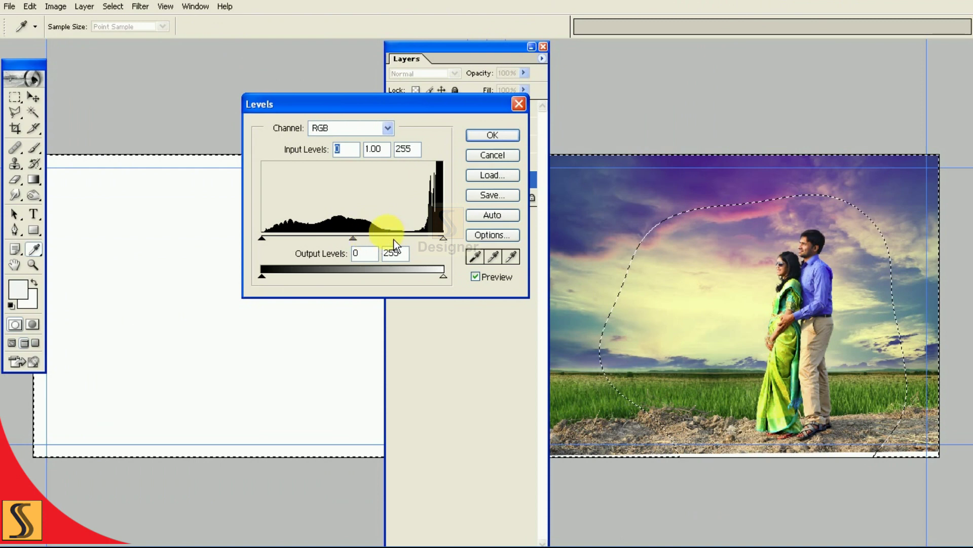
pyautogui.moveTo(363, 246); pyautogui.dragTo(384, 246)
pyautogui.press('Tab')
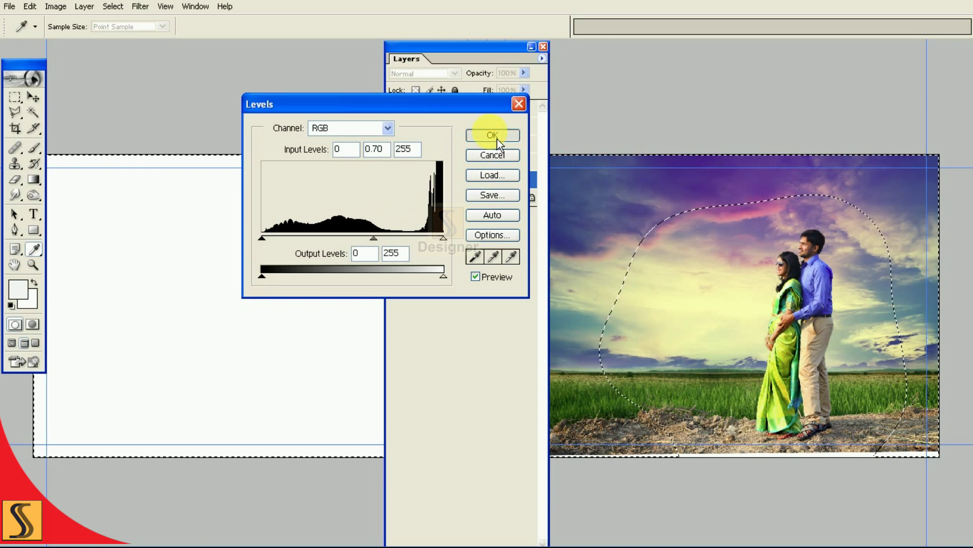
pyautogui.click(493, 135)
pyautogui.press('F7')
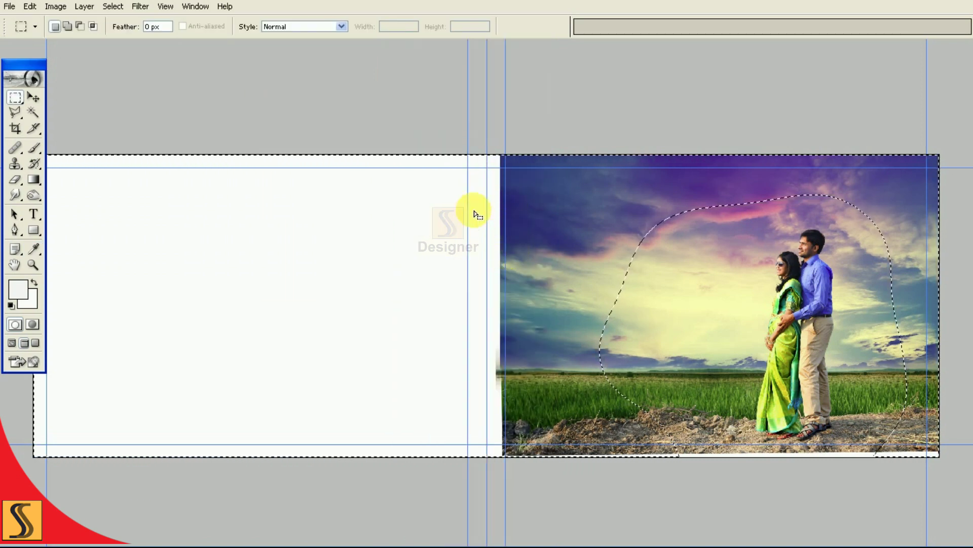
# Step: Lock Layer 1's transparent pixels after cancelling an oversized blur
pyautogui.click(141, 6)
pyautogui.moveTo(148, 95)
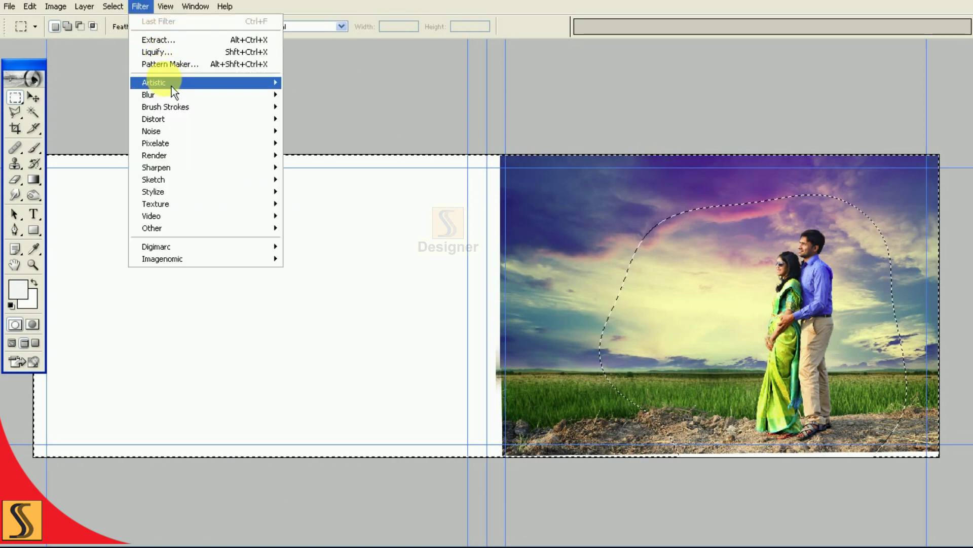
pyautogui.click(327, 122)
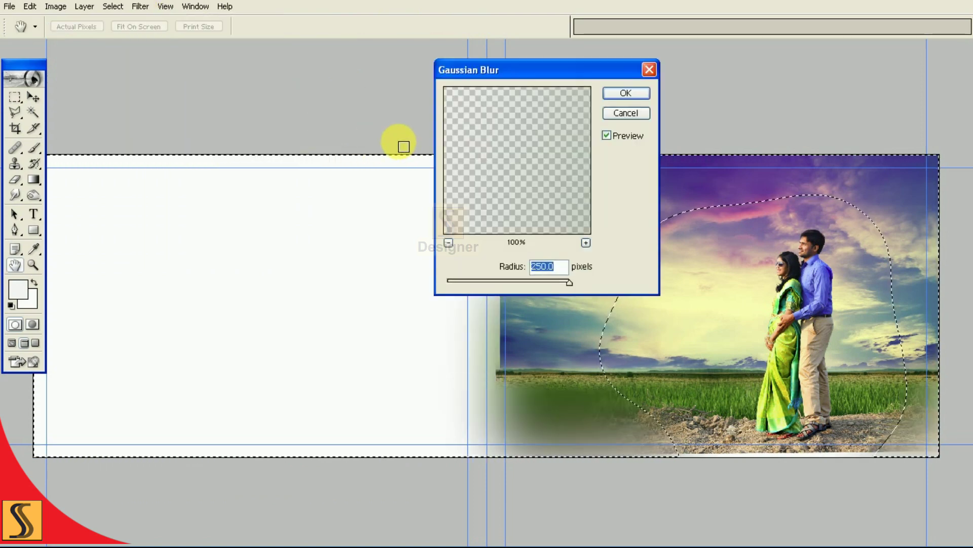
pyautogui.press('Escape')
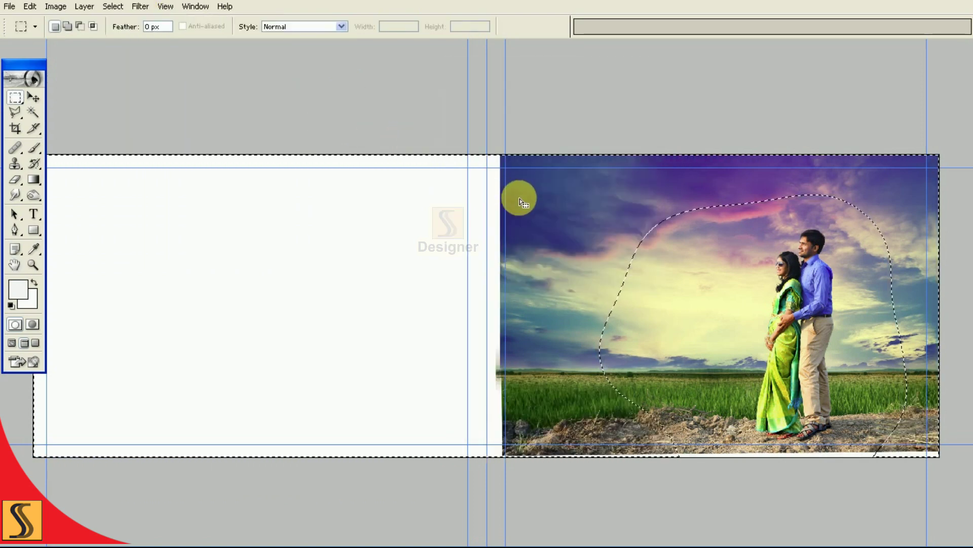
pyautogui.press('F7')
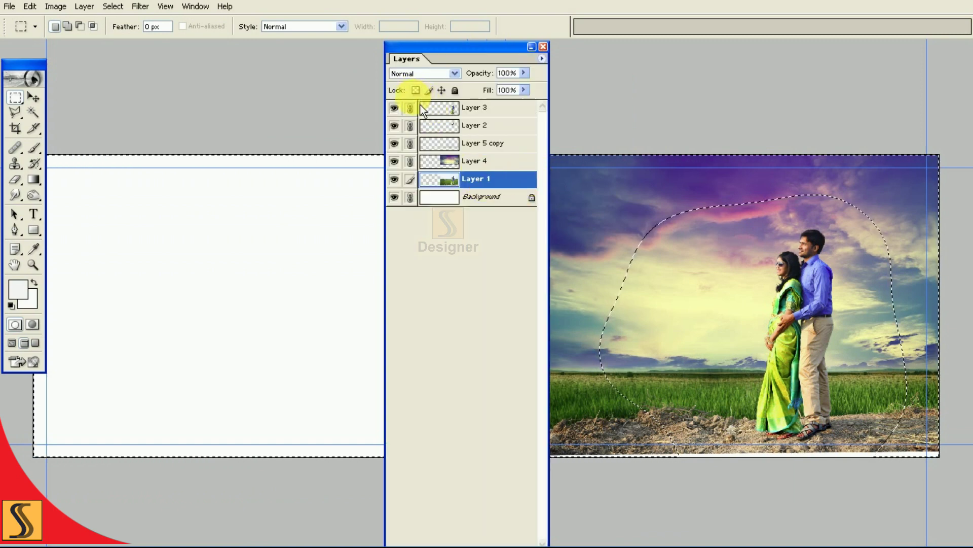
pyautogui.click(394, 179)
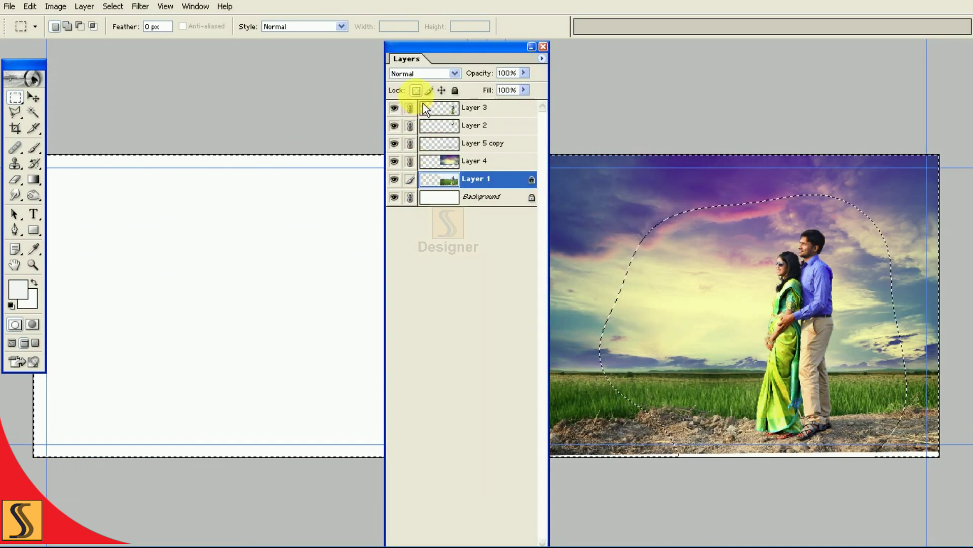
pyautogui.press('F7')
# Step: Apply a Gaussian Blur with radius 7 to the landscape outside the couple area
pyautogui.click(140, 6)
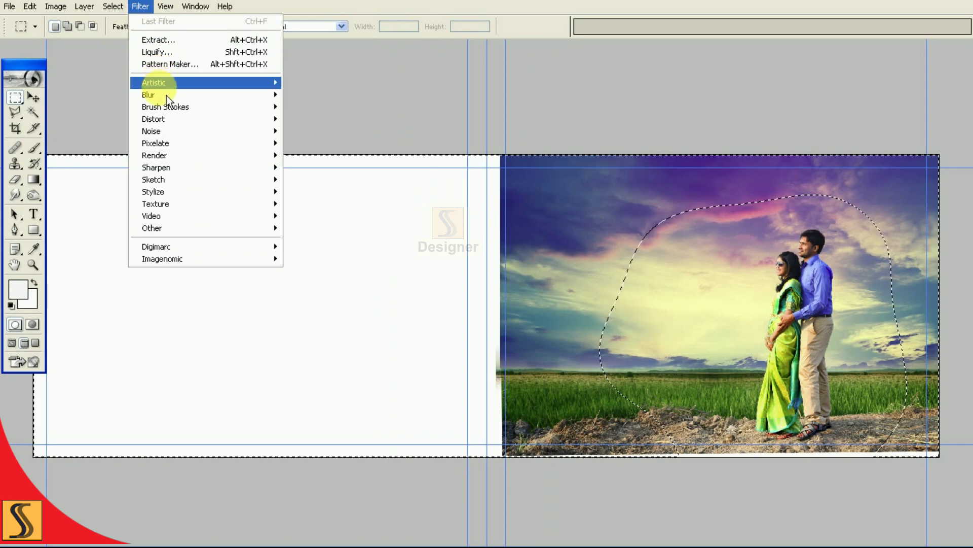
pyautogui.moveTo(148, 94)
pyautogui.click(307, 117)
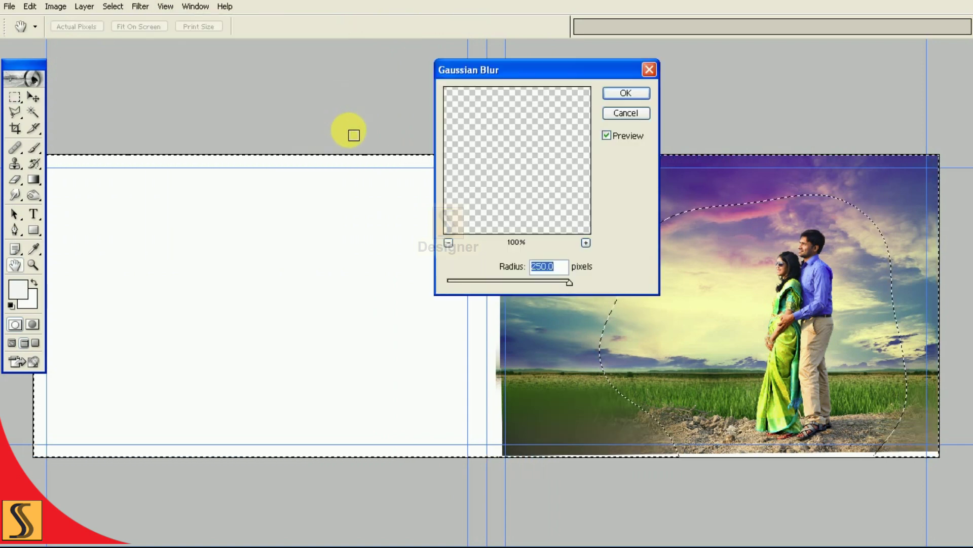
pyautogui.write('6')
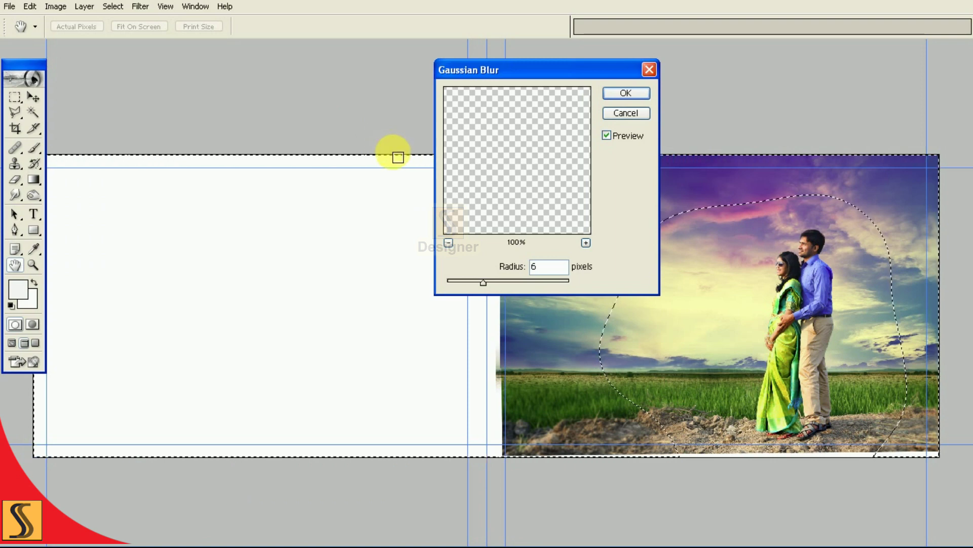
pyautogui.press('BackSpace')
pyautogui.write('7')
pyautogui.click(626, 94)
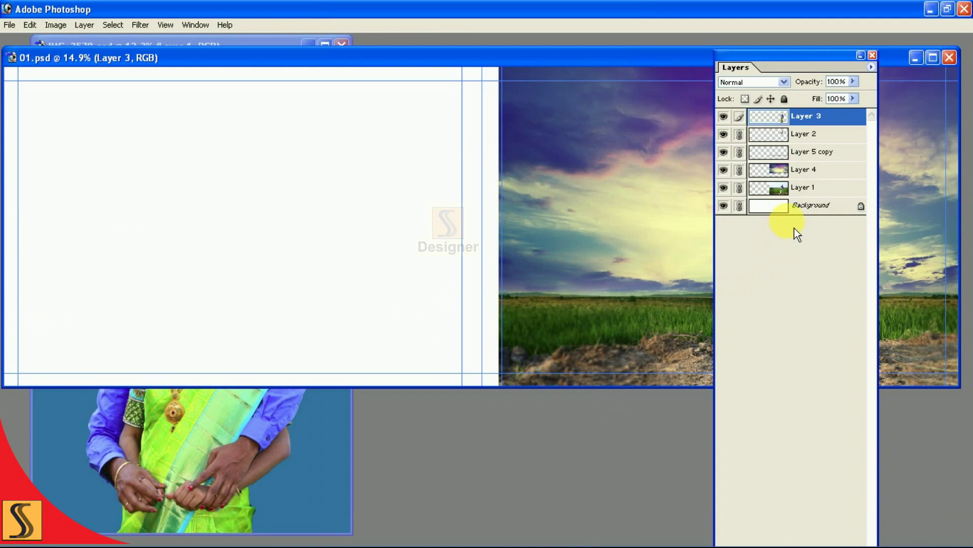
# Step: Copy the close-up couple photo into the spread and move it toward the left page
pyautogui.click(814, 207)
pyautogui.click(310, 431)
pyautogui.moveTo(308, 397); pyautogui.dragTo(400, 263)
pyautogui.press('Tab')
pyautogui.press('f')
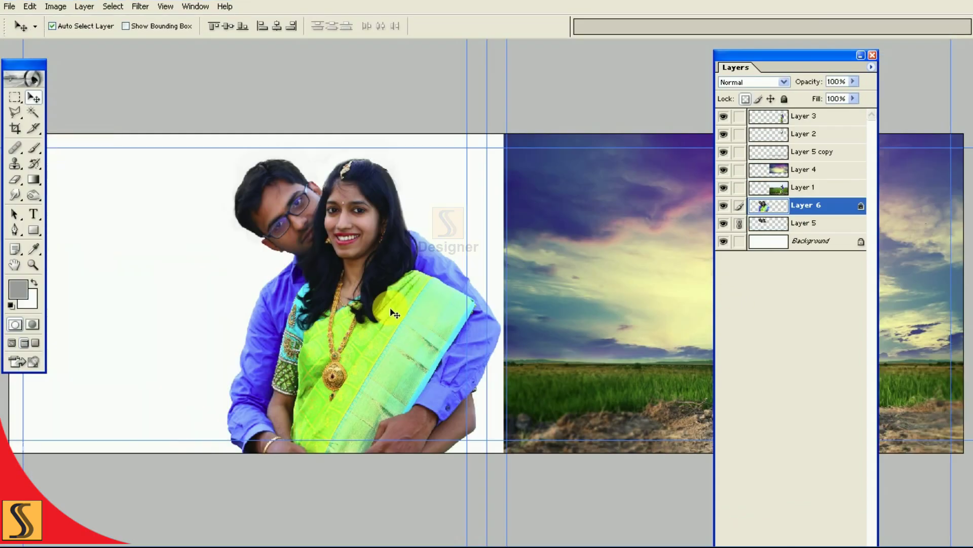
pyautogui.press('Tab')
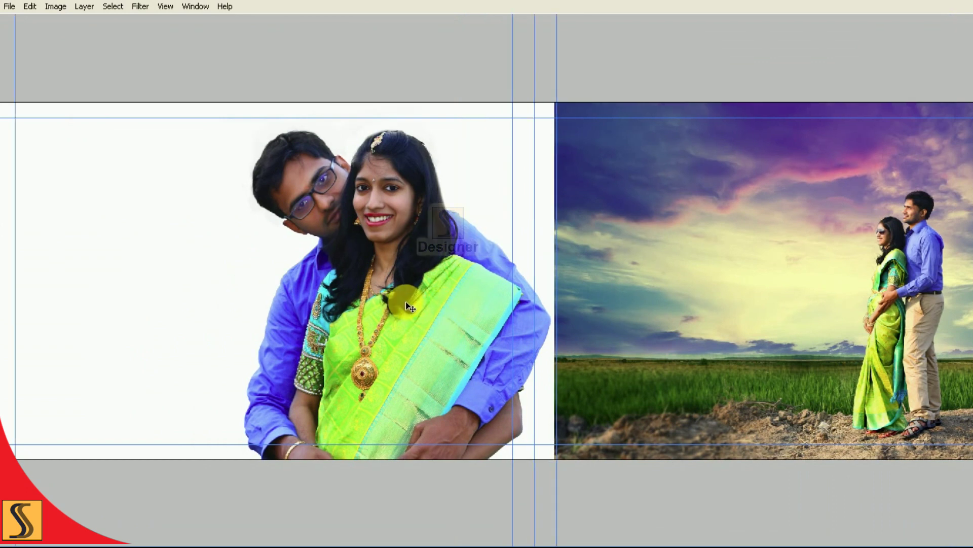
pyautogui.moveTo(392, 315)
pyautogui.mouseDown()
pyautogui.moveTo(263, 308)
pyautogui.moveTo(234, 296)
pyautogui.mouseUp()
# Step: Scale and straighten the couple photo to fill the left page's height
pyautogui.hotkey('ctrl', 't')
pyautogui.moveTo(374, 103); pyautogui.dragTo(357, 119)
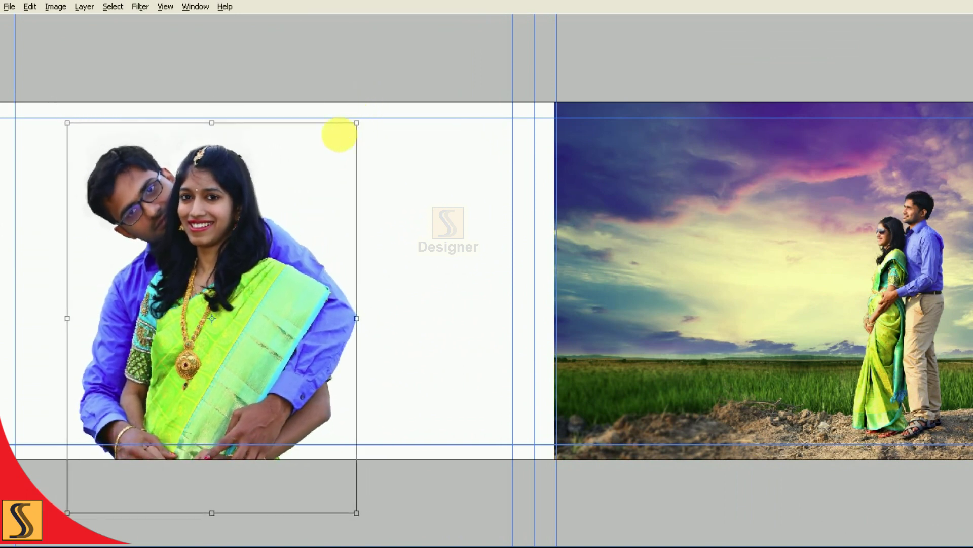
pyautogui.moveTo(296, 163); pyautogui.dragTo(279, 156)
pyautogui.moveTo(339, 516)
pyautogui.mouseDown()
pyautogui.moveTo(306, 451)
pyautogui.moveTo(344, 506)
pyautogui.moveTo(337, 487)
pyautogui.mouseUp()
pyautogui.moveTo(322, 184)
pyautogui.mouseDown()
pyautogui.moveTo(339, 87)
pyautogui.moveTo(351, 90)
pyautogui.mouseUp()
pyautogui.moveTo(303, 120); pyautogui.dragTo(328, 117)
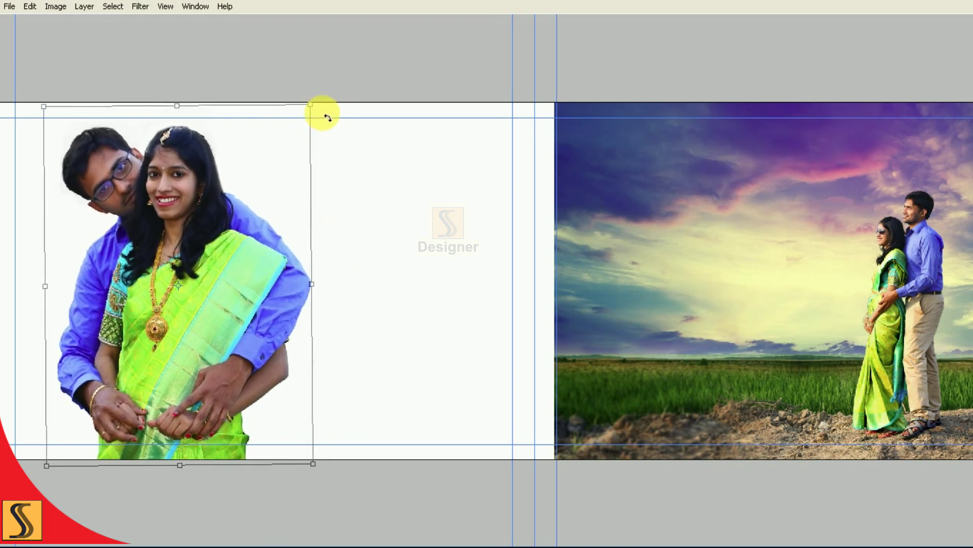
pyautogui.press('Right')
pyautogui.press('Right')
pyautogui.press('Right')
pyautogui.press('Right')
pyautogui.press('Right')
pyautogui.press('Right')
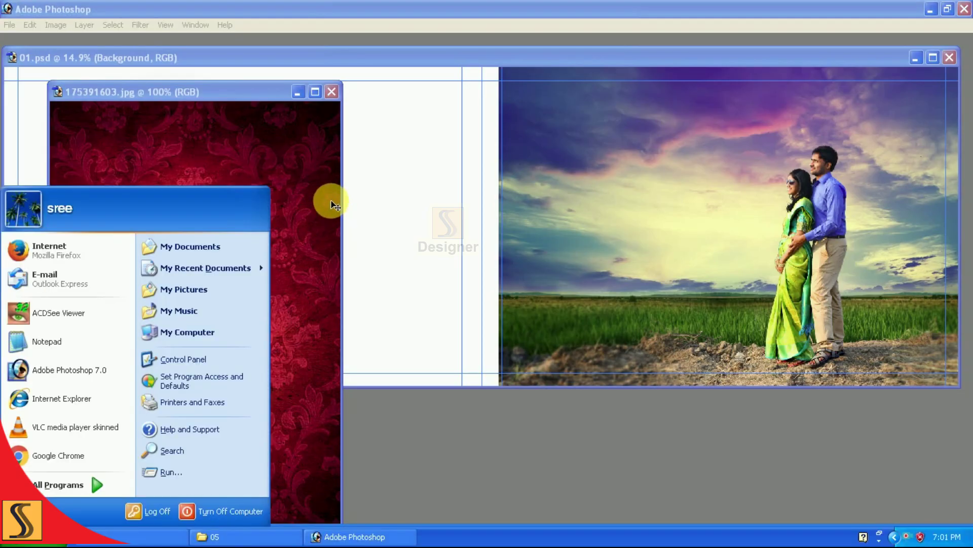
# Step: Bring in the red damask texture, rotate it 90°, and scale it to cover the left page
pyautogui.moveTo(308, 176)
pyautogui.mouseDown()
pyautogui.moveTo(363, 169)
pyautogui.moveTo(424, 182)
pyautogui.mouseUp()
pyautogui.hotkey('ctrl', 't')
pyautogui.rightClick(431, 252)
pyautogui.click(512, 363)
pyautogui.moveTo(424, 287); pyautogui.dragTo(630, 382)
pyautogui.moveTo(457, 253)
pyautogui.mouseDown()
pyautogui.moveTo(386, 259)
pyautogui.moveTo(304, 250)
pyautogui.mouseUp()
pyautogui.moveTo(452, 409); pyautogui.dragTo(548, 475)
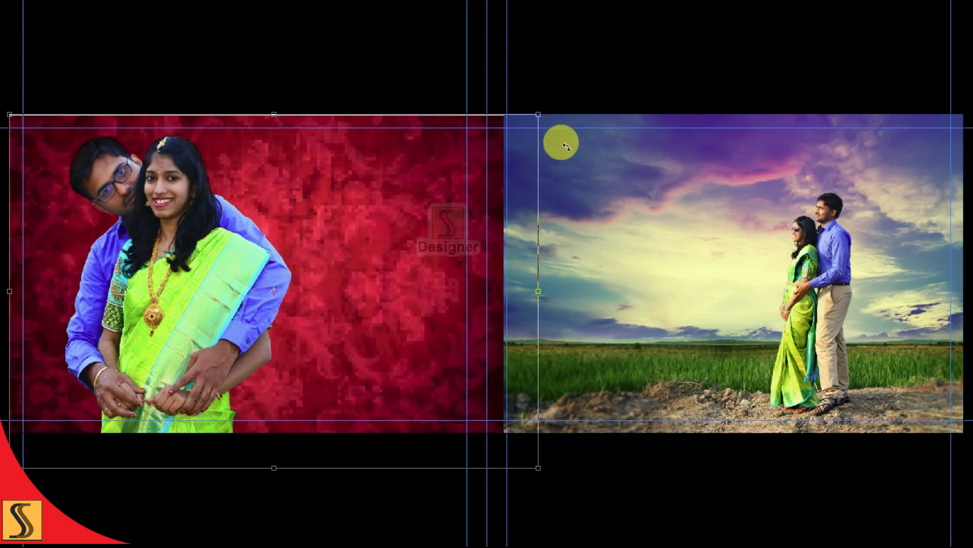
pyautogui.moveTo(539, 115); pyautogui.dragTo(581, 86)
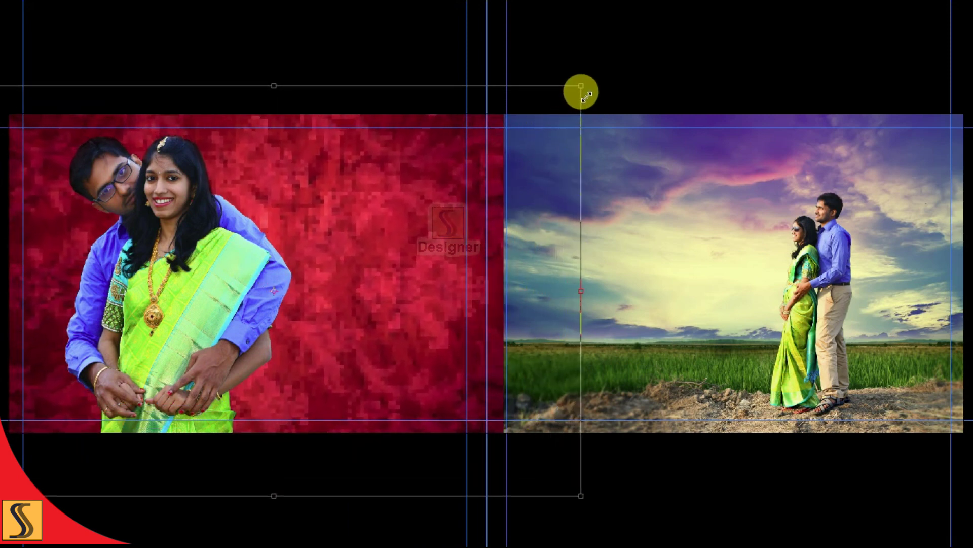
pyautogui.moveTo(554, 162); pyautogui.dragTo(555, 159)
pyautogui.press('Return')
# Step: Lock the damask layer's transparency and apply a Gaussian Blur with radius 15
pyautogui.press('f')
pyautogui.press('F7')
pyautogui.click(724, 241)
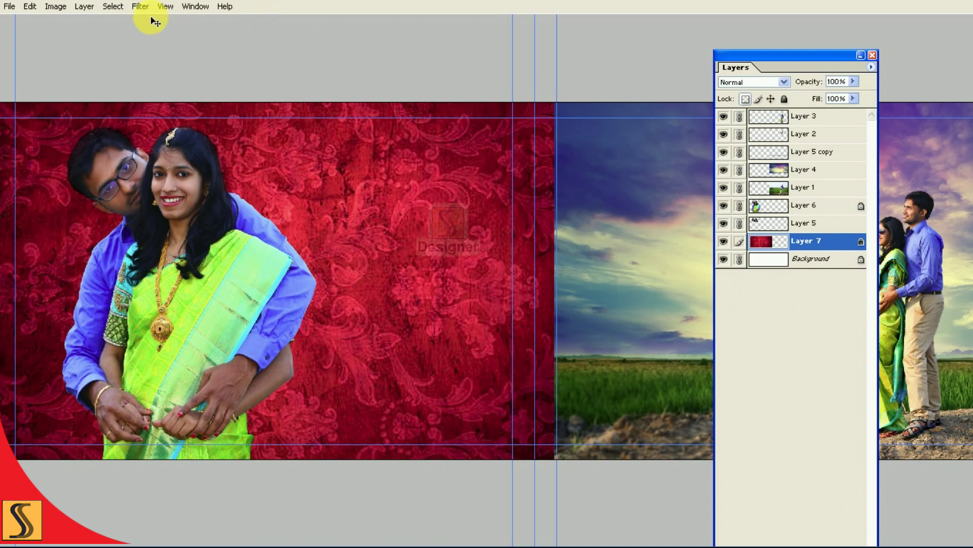
pyautogui.click(140, 6)
pyautogui.click(355, 119)
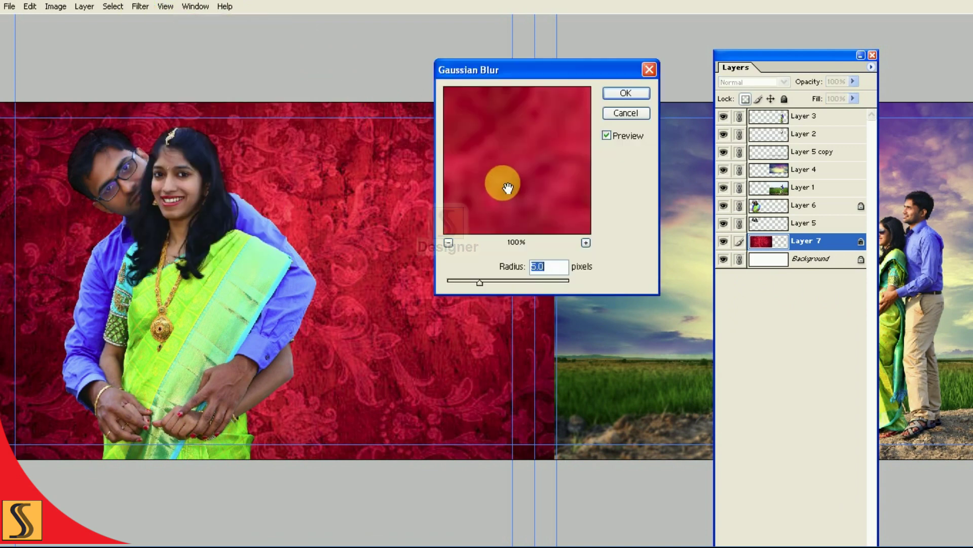
pyautogui.write('15')
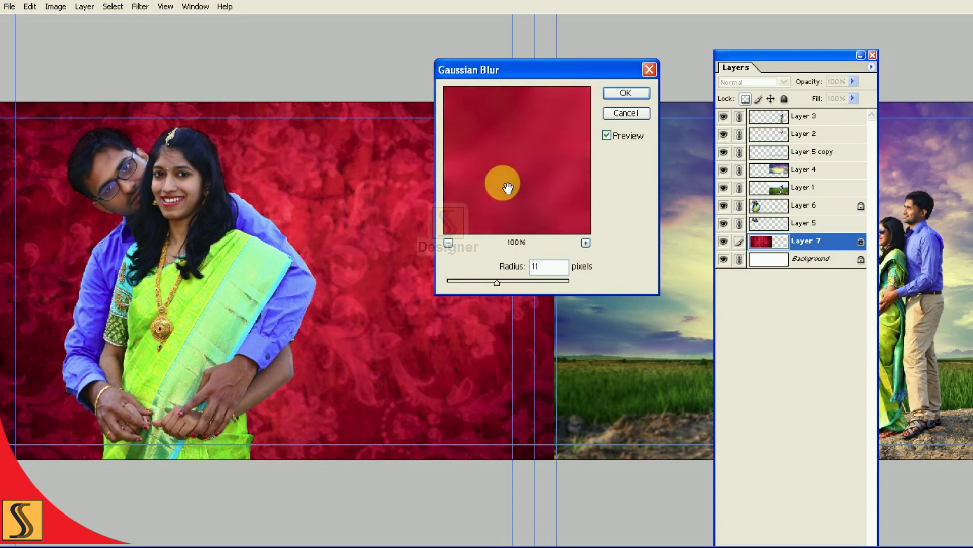
pyautogui.press('Return')
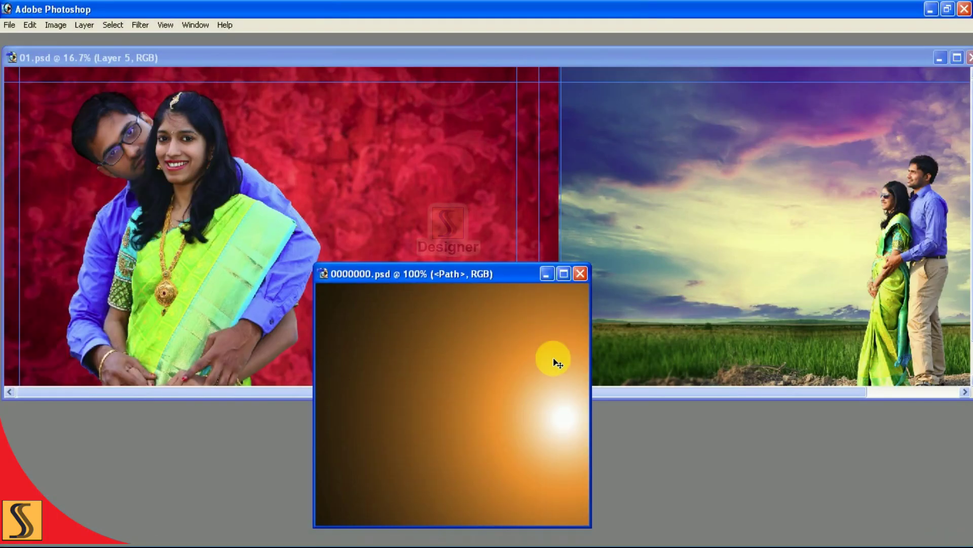
# Step: Bring the orange glow flare into the spread and enlarge it behind the couple on the left page
pyautogui.moveTo(556, 361); pyautogui.dragTo(308, 160)
pyautogui.press('f')
pyautogui.press('f')
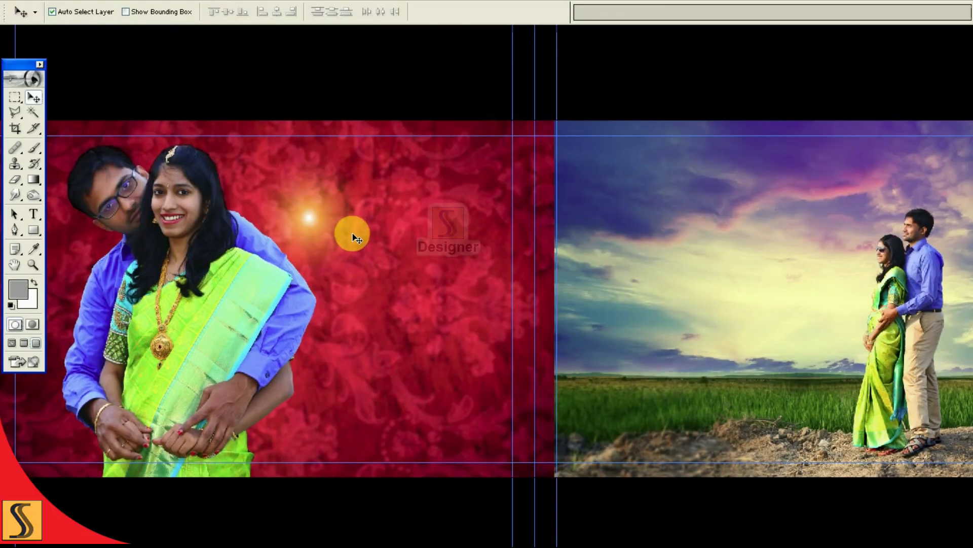
pyautogui.press('Tab')
pyautogui.press('f')
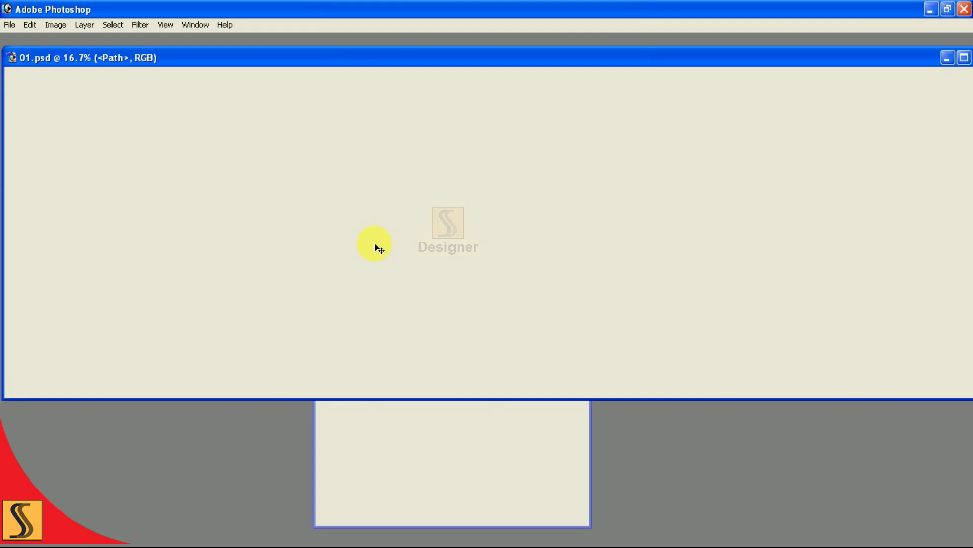
pyautogui.press('f')
pyautogui.moveTo(374, 255)
pyautogui.mouseDown()
pyautogui.moveTo(428, 317)
pyautogui.moveTo(400, 318)
pyautogui.mouseUp()
pyautogui.hotkey('ctrl', 't')
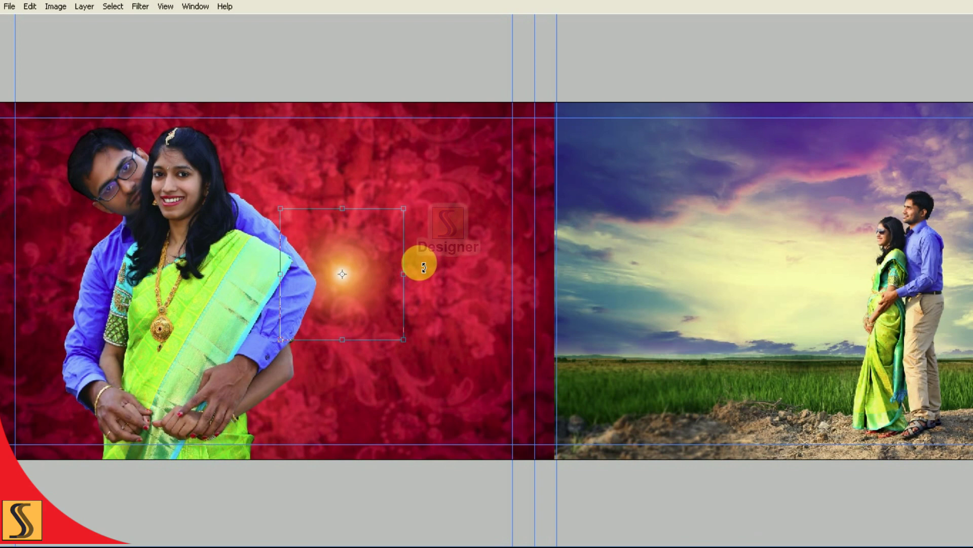
pyautogui.moveTo(404, 209); pyautogui.dragTo(524, 83)
pyautogui.moveTo(396, 317)
pyautogui.mouseDown()
pyautogui.moveTo(228, 262)
pyautogui.moveTo(239, 276)
pyautogui.mouseUp()
pyautogui.moveTo(370, 423); pyautogui.dragTo(449, 481)
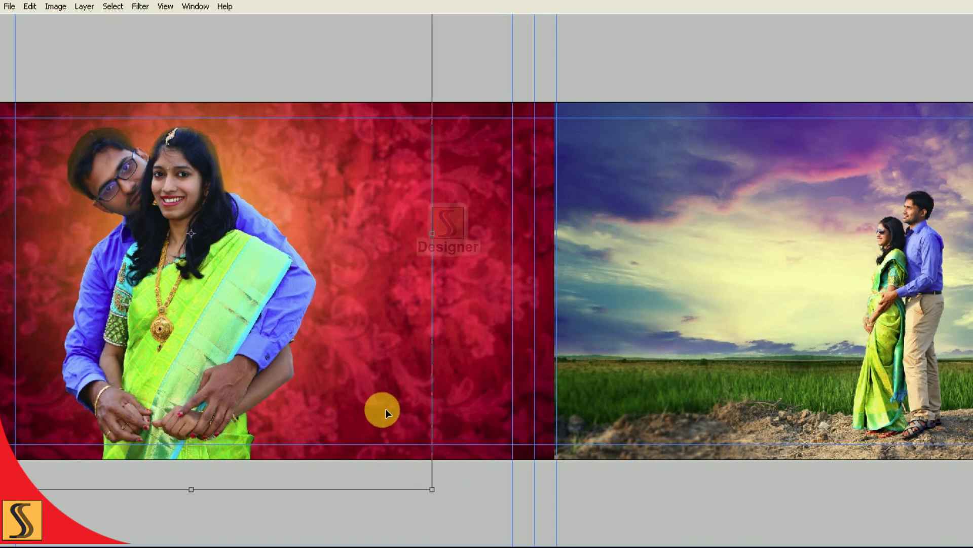
pyautogui.press('Return')
# Step: Move the glow layer below Layer 5 and toggle it to compare
pyautogui.press('F7')
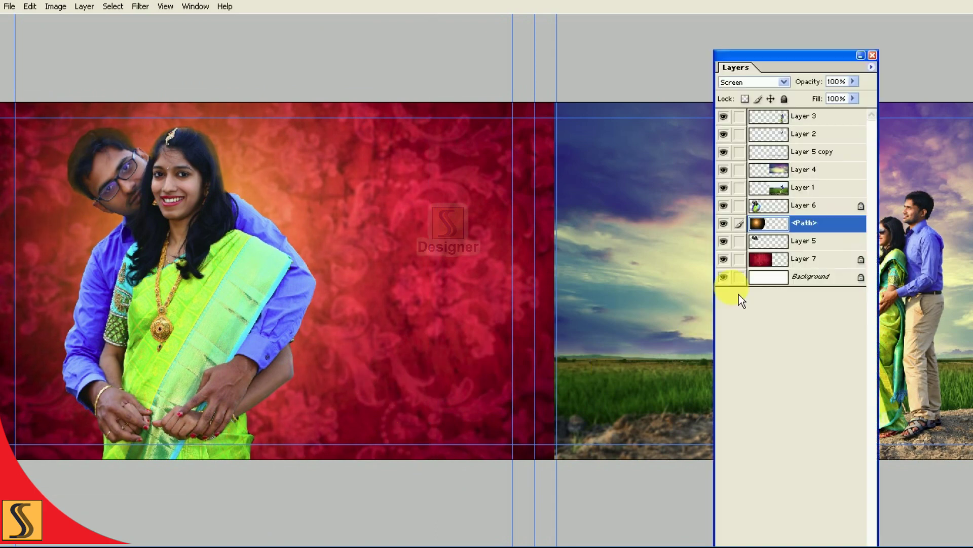
pyautogui.moveTo(771, 231); pyautogui.dragTo(768, 248)
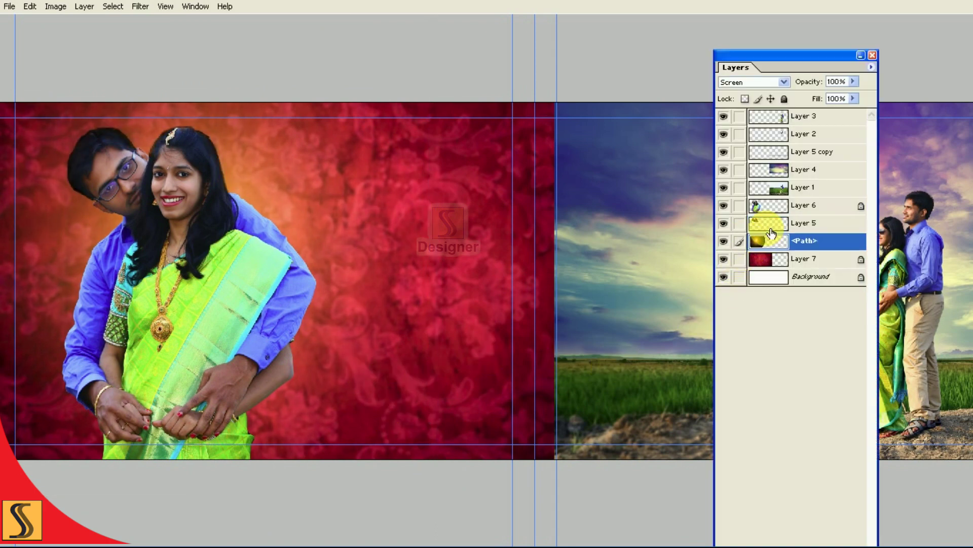
pyautogui.click(723, 241)
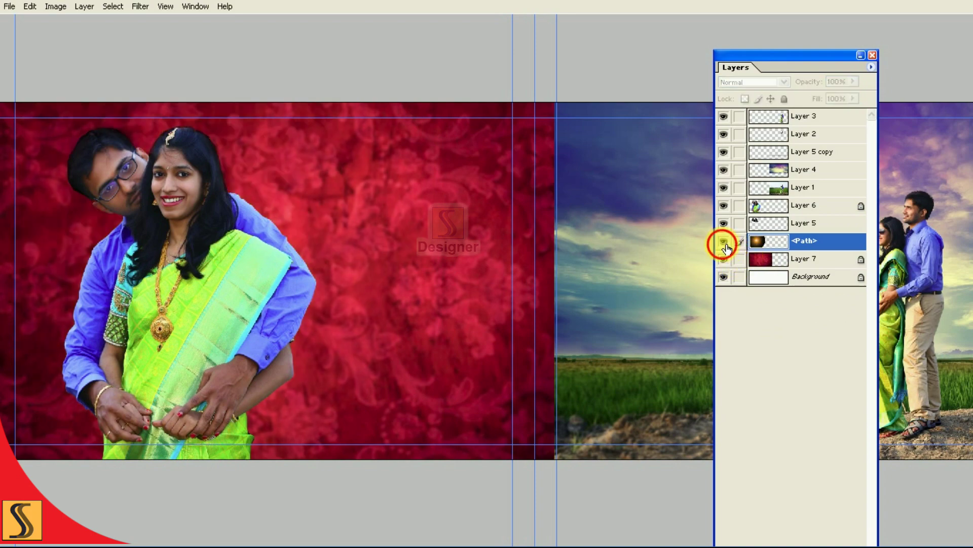
pyautogui.press('F7')
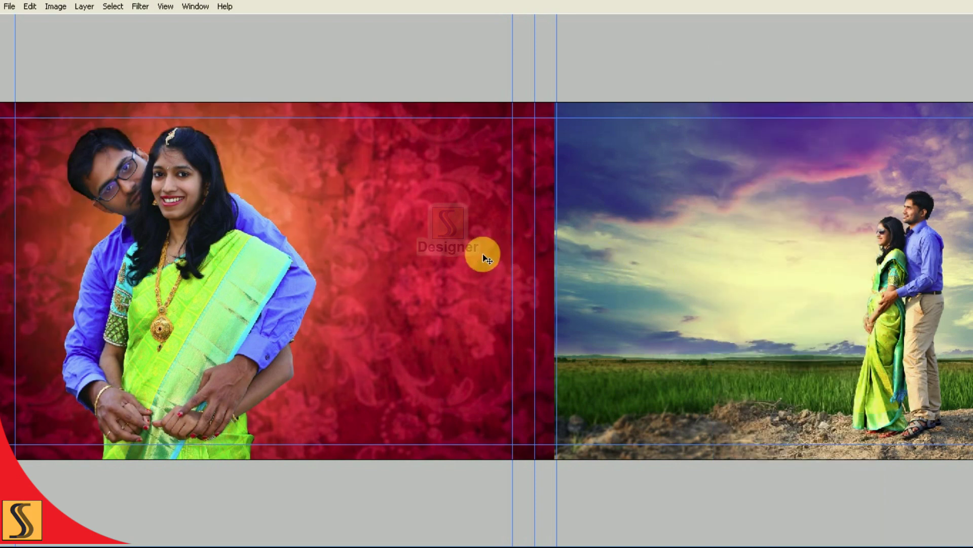
# Step: Enlarge the couple photo slightly and commit, with the whole spread fitted on screen
pyautogui.hotkey('ctrl', '-')
pyautogui.hotkey('ctrl', 't')
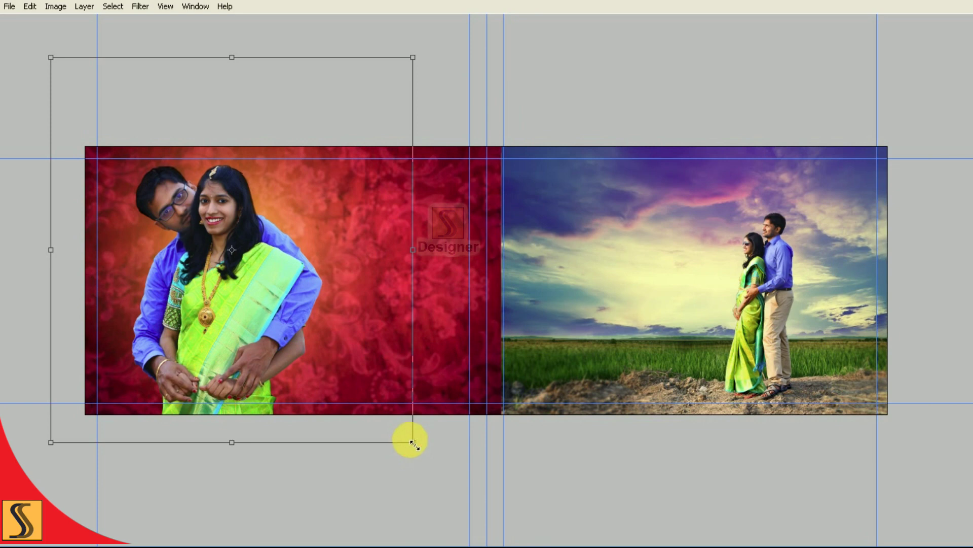
pyautogui.moveTo(424, 431); pyautogui.dragTo(464, 477)
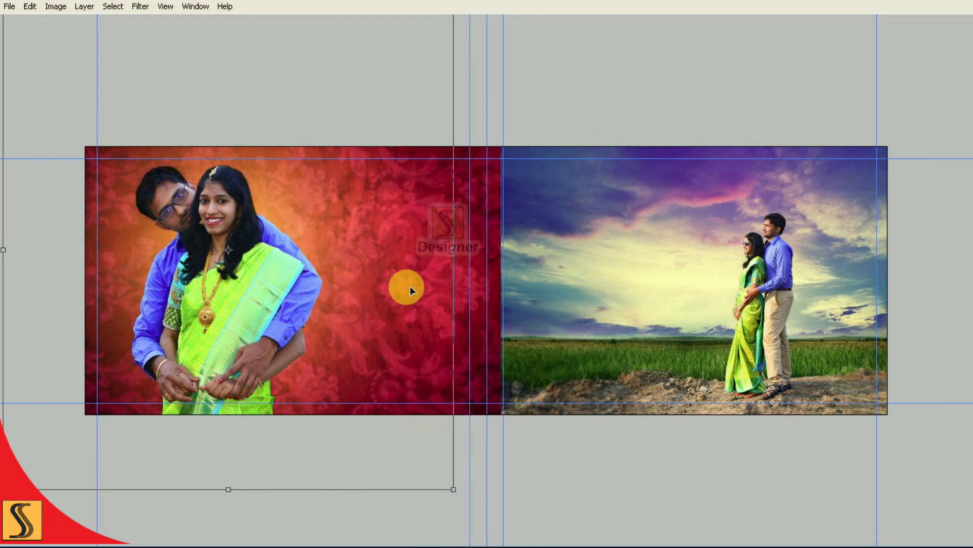
pyautogui.hotkey('ctrl', '-')
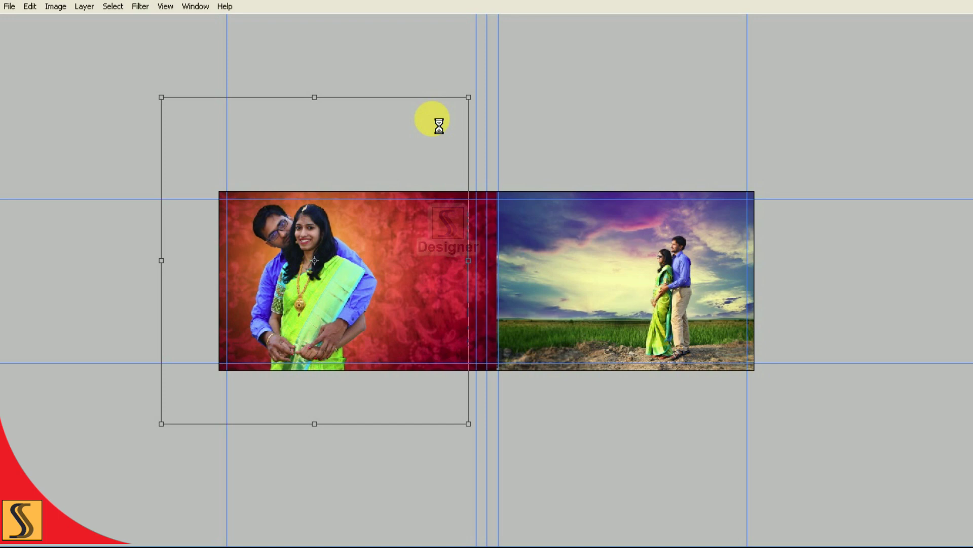
pyautogui.hotkey('ctrl', '0')
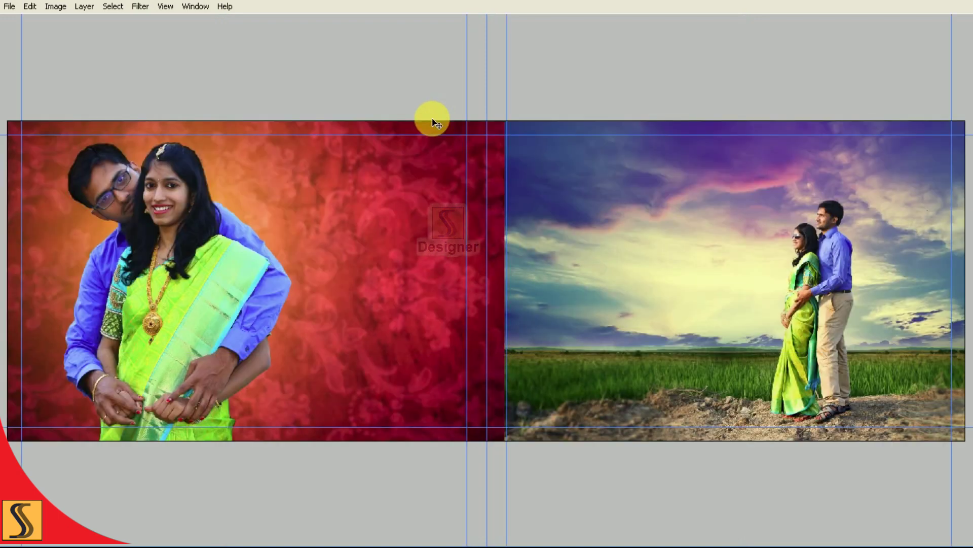
pyautogui.press('F7')
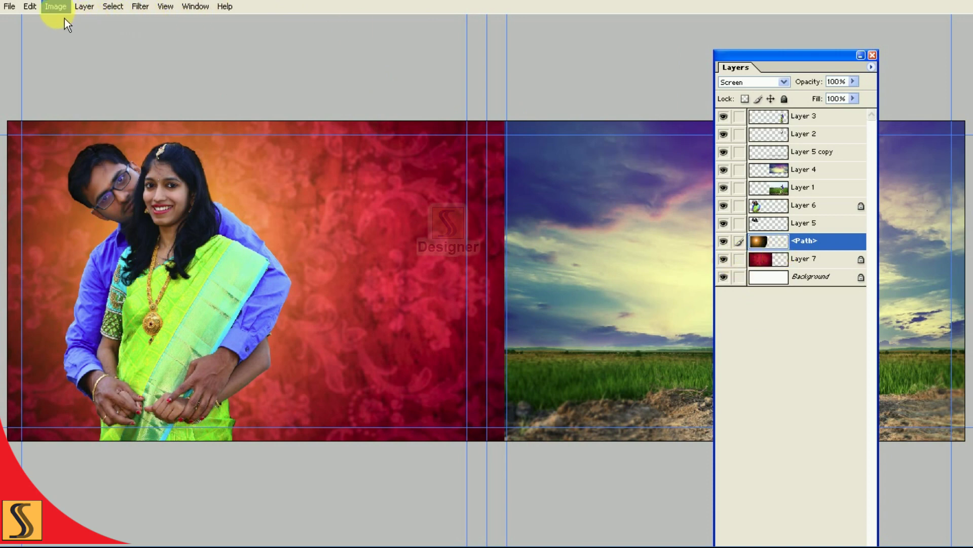
pyautogui.click(57, 7)
pyautogui.click(228, 135)
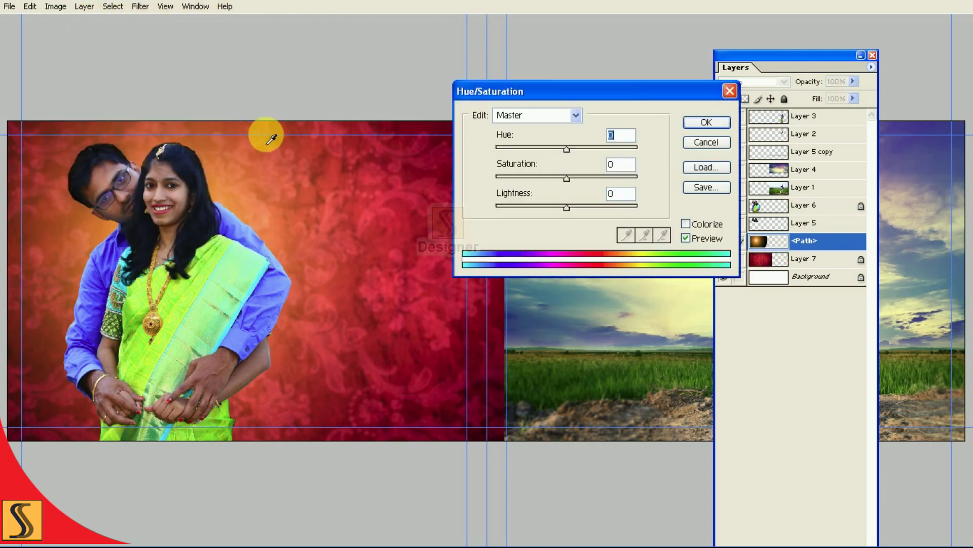
pyautogui.moveTo(473, 90); pyautogui.dragTo(407, 57)
pyautogui.click(613, 183)
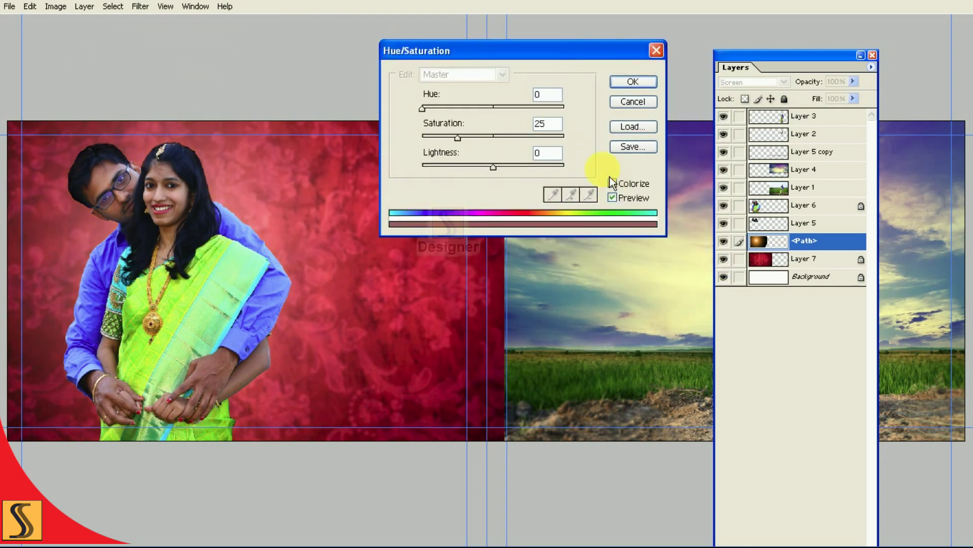
pyautogui.click(457, 138)
pyautogui.write('66')
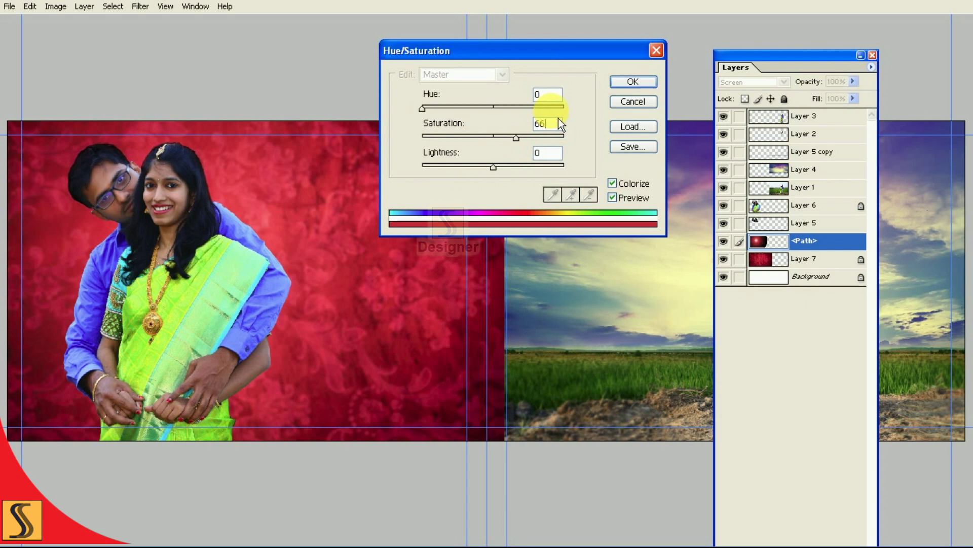
pyautogui.write('222')
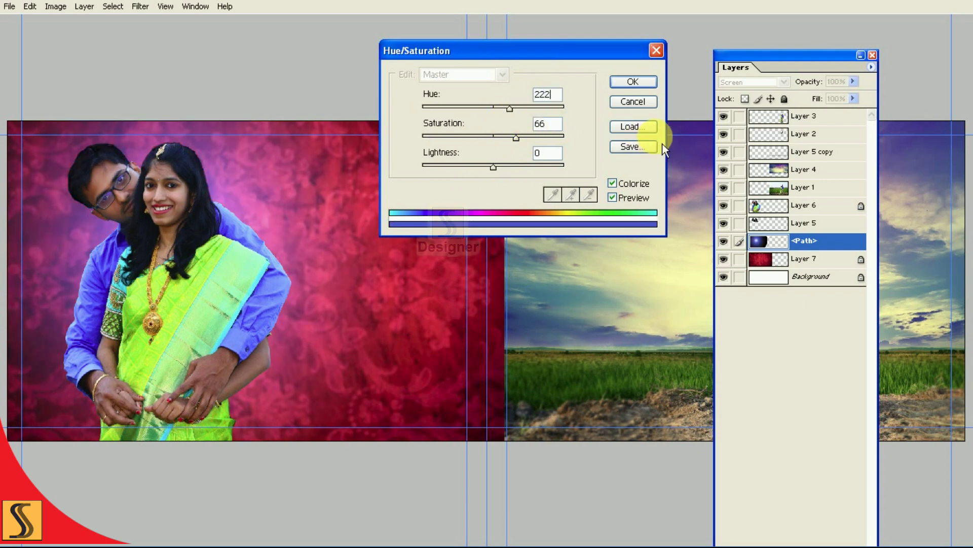
pyautogui.click(642, 82)
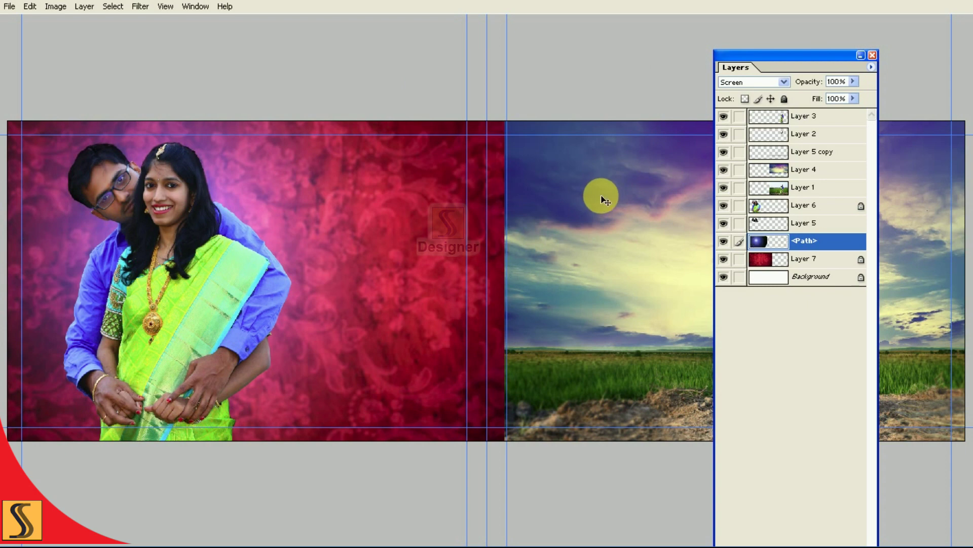
pyautogui.hotkey('ctrl', 'z')
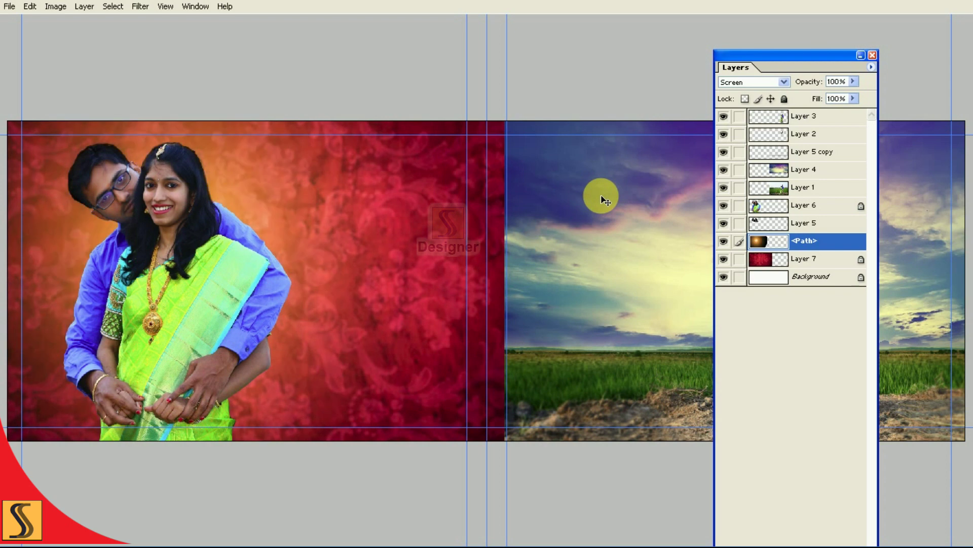
pyautogui.click(764, 259)
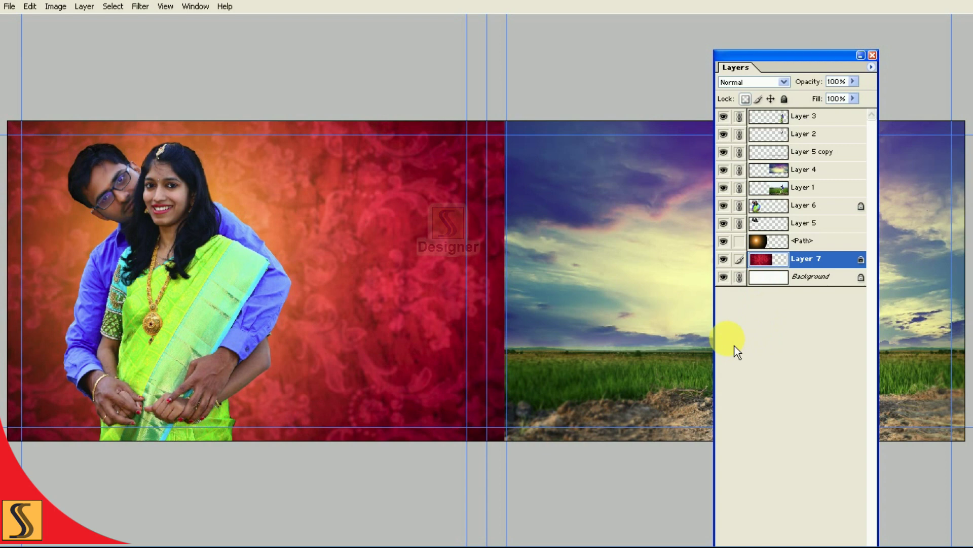
pyautogui.hotkey('ctrl', 'u')
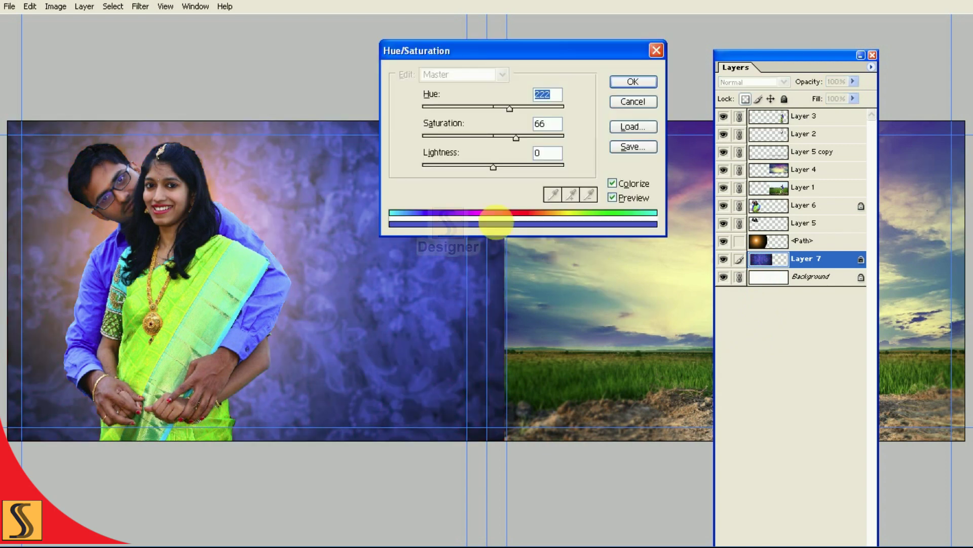
pyautogui.moveTo(426, 57); pyautogui.dragTo(599, 93)
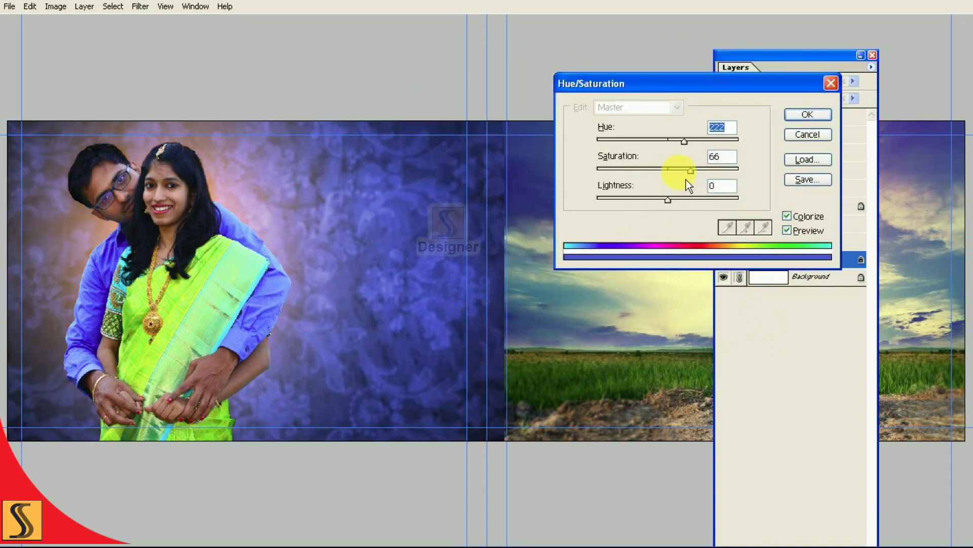
pyautogui.moveTo(686, 179); pyautogui.dragTo(640, 179)
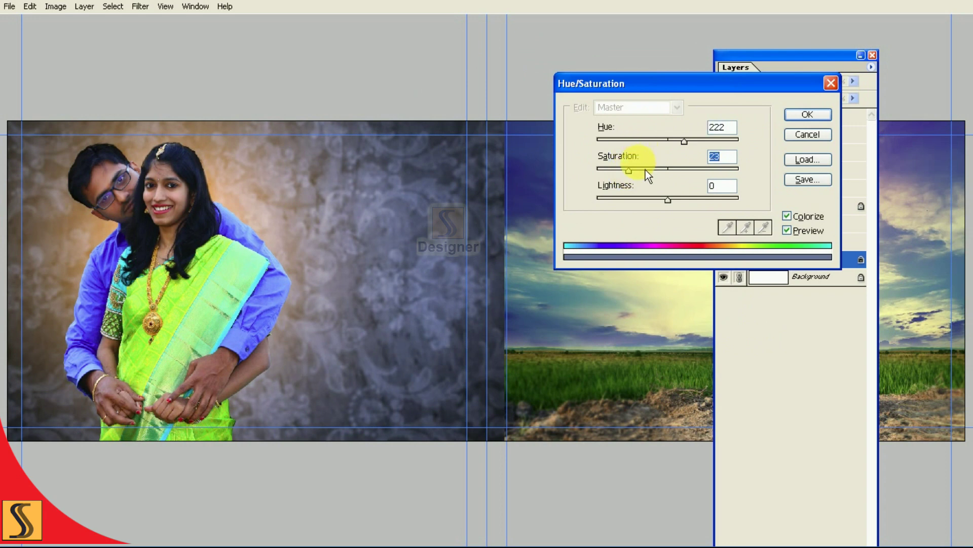
pyautogui.moveTo(689, 148)
pyautogui.mouseDown()
pyautogui.moveTo(625, 151)
pyautogui.moveTo(646, 150)
pyautogui.mouseUp()
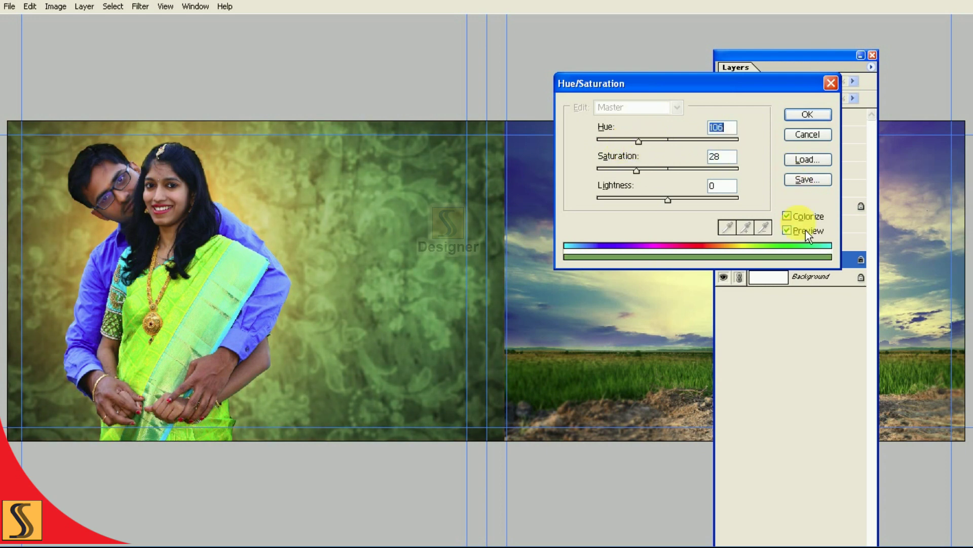
pyautogui.click(806, 116)
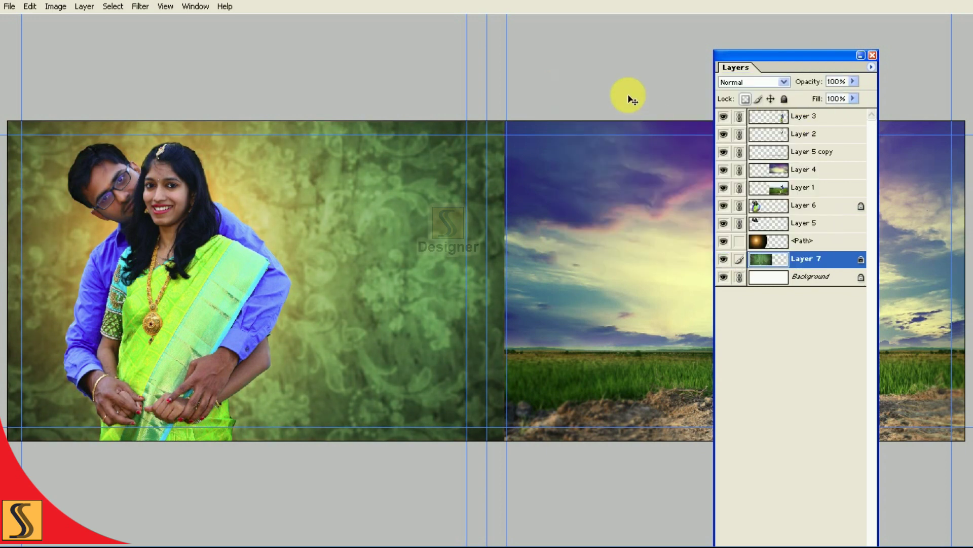
pyautogui.hotkey('ctrl', 'z')
pyautogui.hotkey('ctrl', 'z')
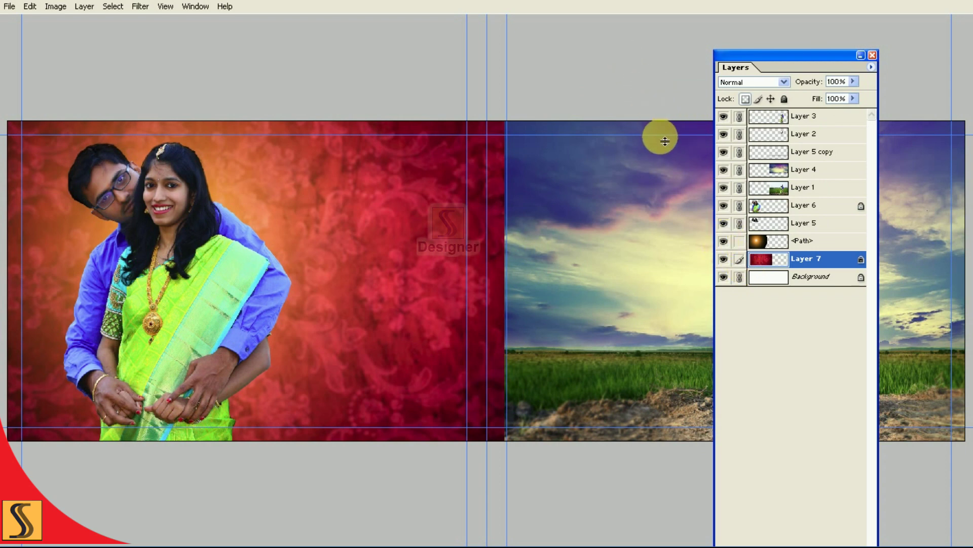
pyautogui.click(776, 116)
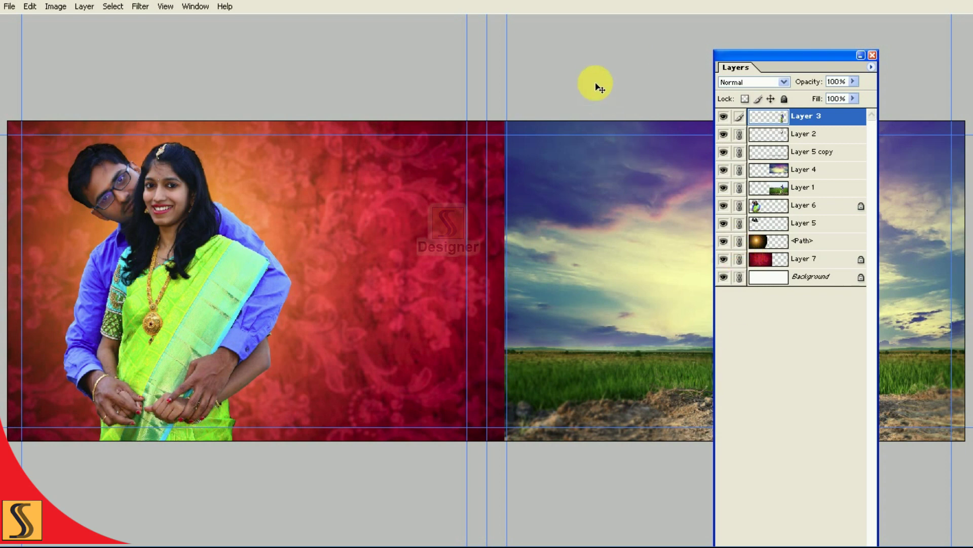
pyautogui.press('F7')
pyautogui.hotkey('ctrl', '+')
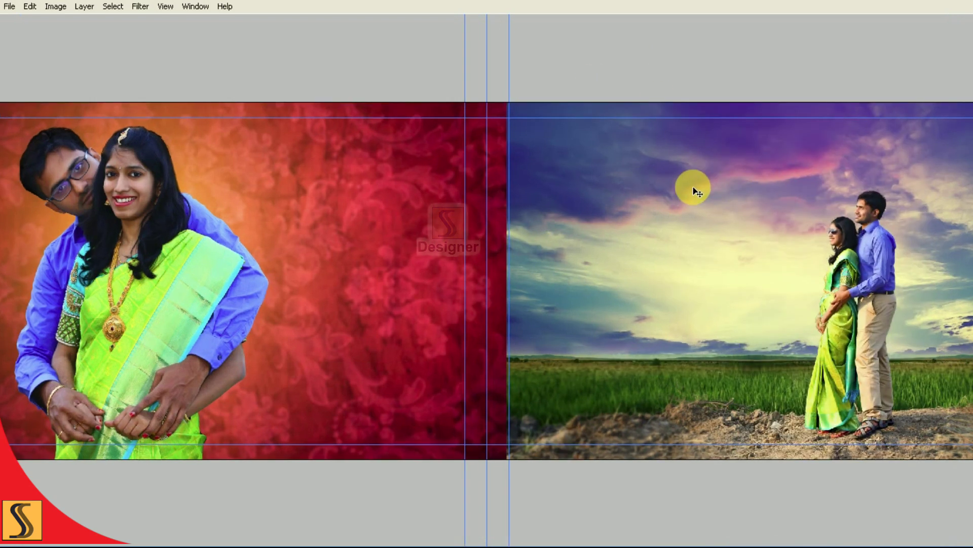
pyautogui.hscroll(2, 692, 188)
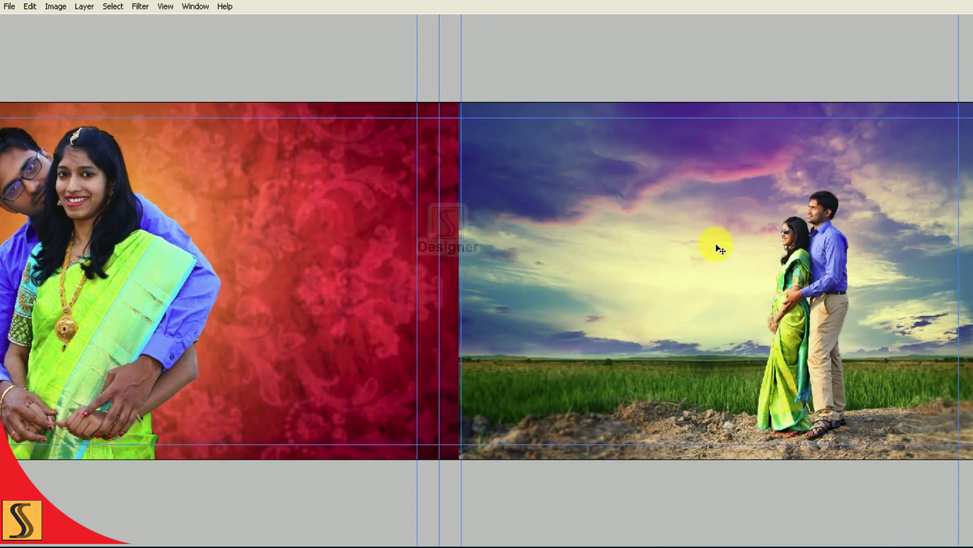
pyautogui.press('F7')
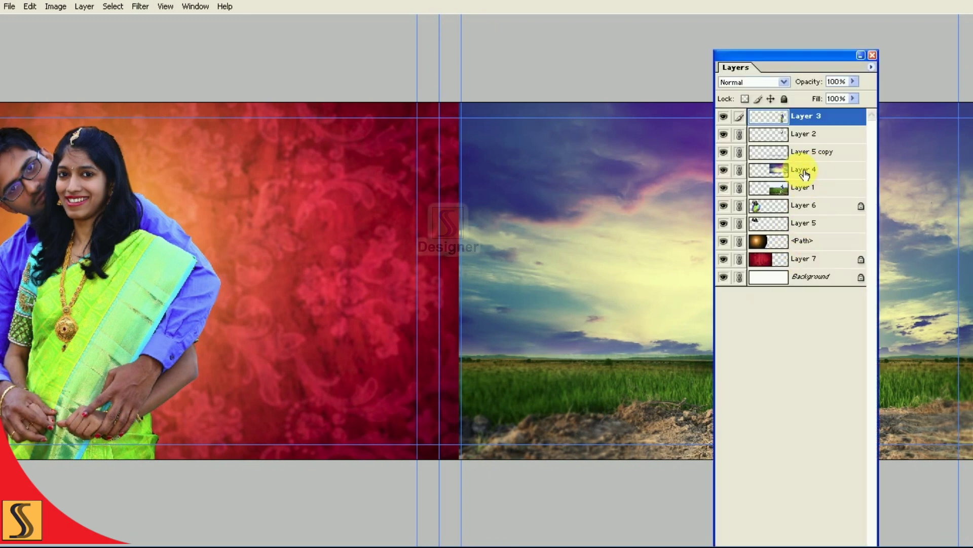
pyautogui.click(805, 172)
pyautogui.click(801, 121)
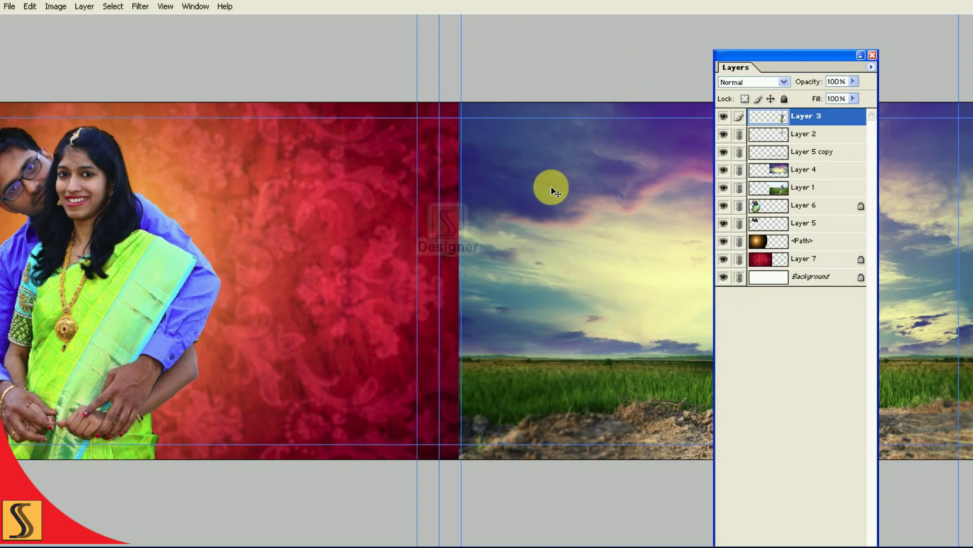
pyautogui.moveTo(821, 66); pyautogui.dragTo(815, 40)
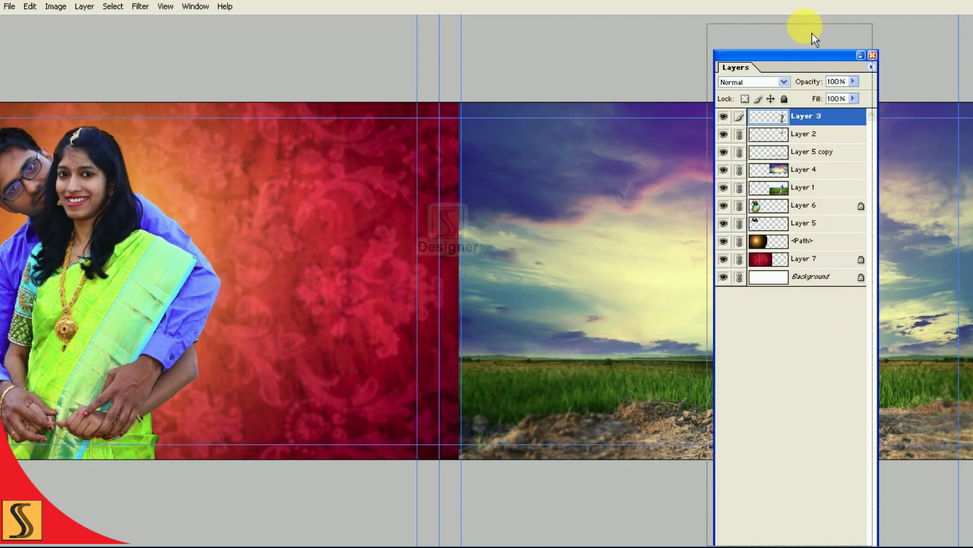
# Step: Add a new Multiply-blended layer on top and set the foreground colour to near-black 2C2929
pyautogui.click(837, 540)
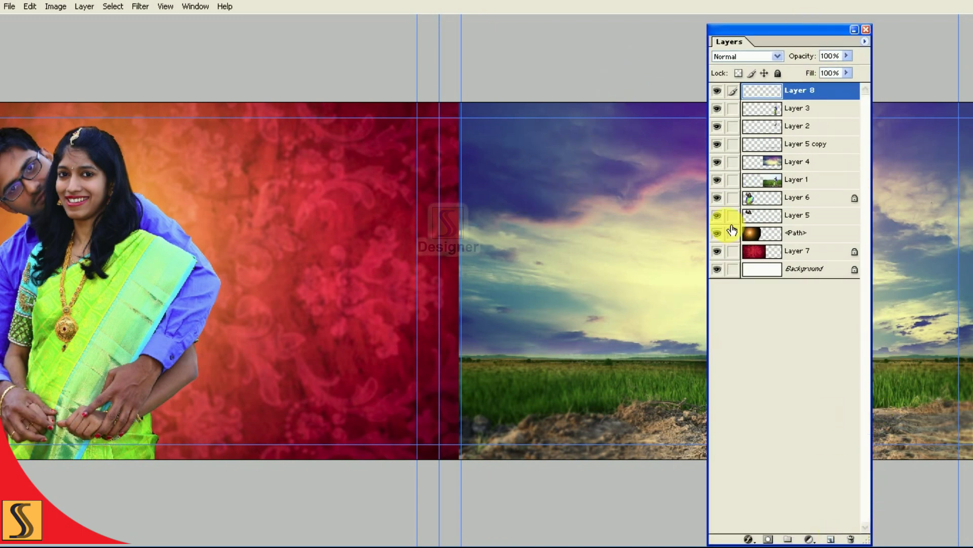
pyautogui.press('Tab')
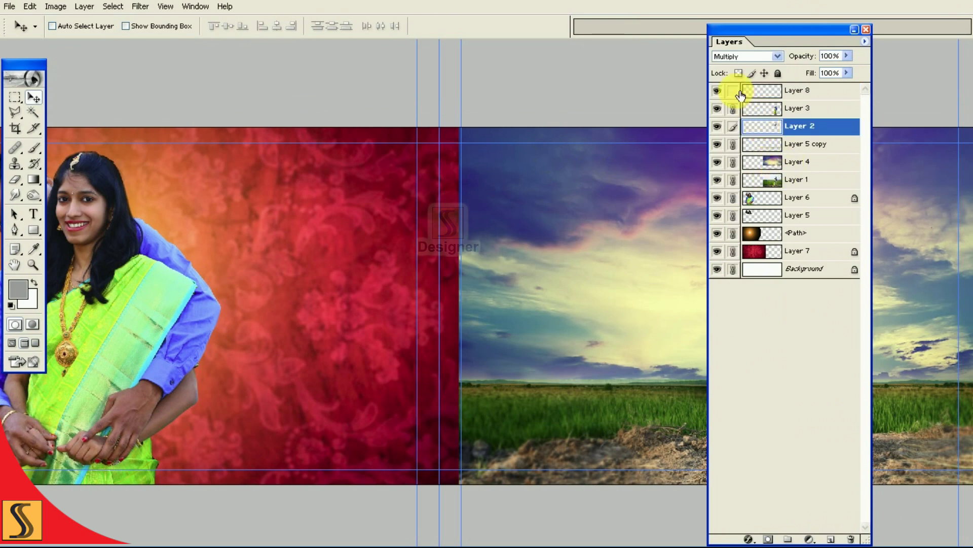
pyautogui.click(754, 58)
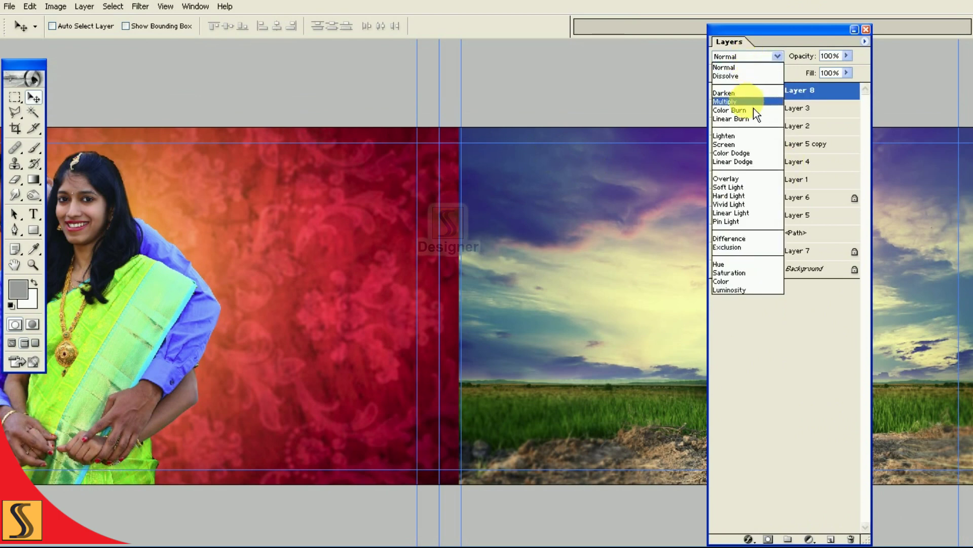
pyautogui.click(745, 101)
pyautogui.click(23, 289)
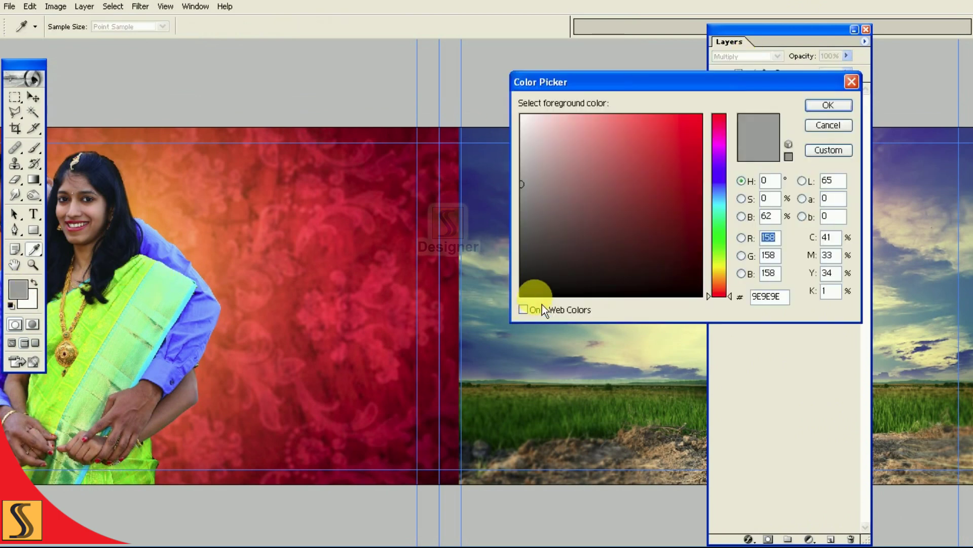
pyautogui.click(533, 265)
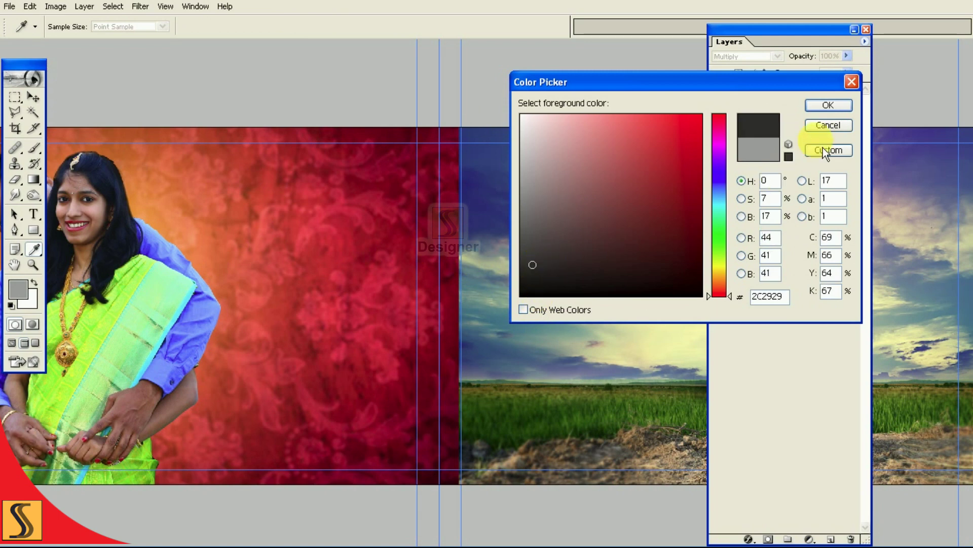
pyautogui.click(826, 107)
# Step: Fill the new layer with the dark colour, then undo the fill
pyautogui.press('v')
pyautogui.click(31, 7)
pyautogui.click(71, 192)
pyautogui.click(563, 212)
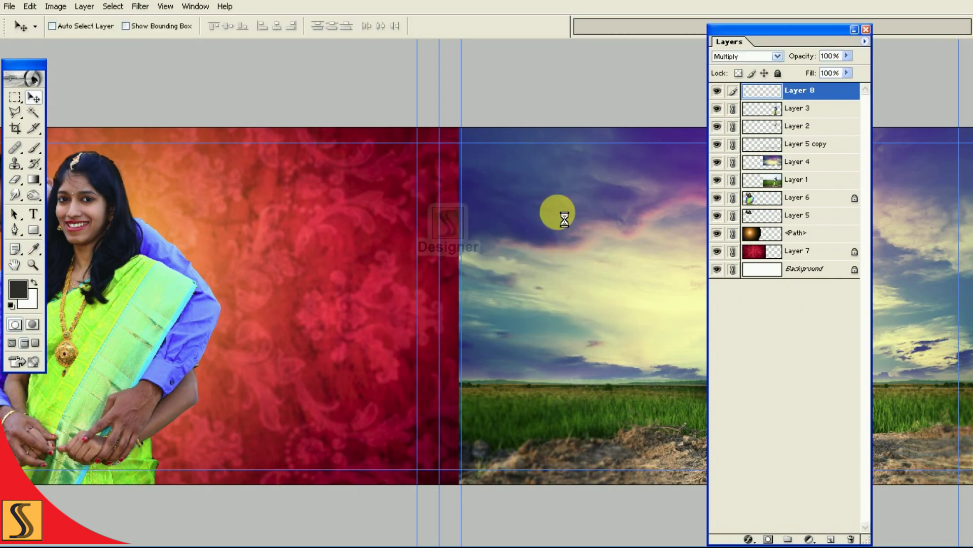
pyautogui.hotkey('ctrl', 'z')
# Step: Draw a rectangular marquee over the whole right-hand page
pyautogui.click(15, 97)
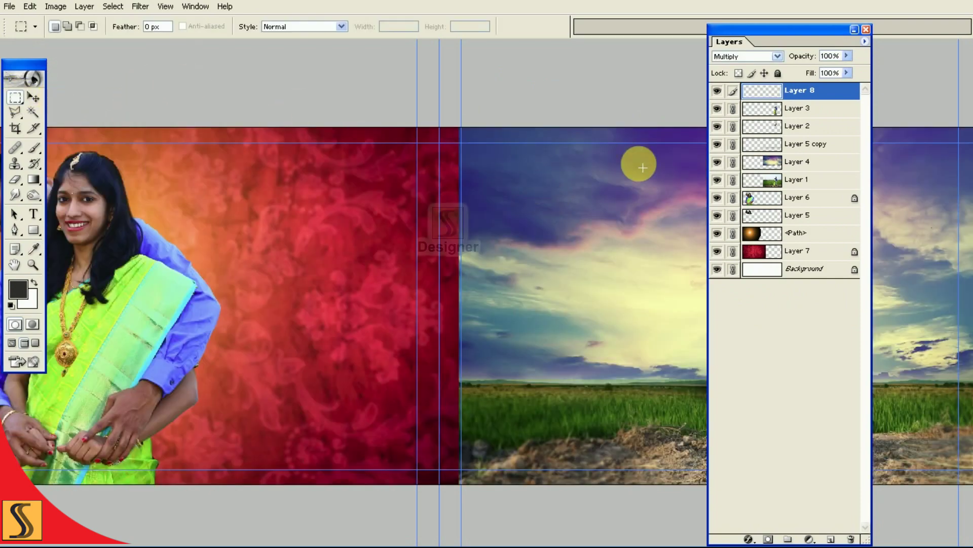
pyautogui.press('F7')
pyautogui.hotkey('ctrl', '-')
pyautogui.moveTo(951, 152)
pyautogui.mouseDown()
pyautogui.moveTo(882, 497)
pyautogui.moveTo(516, 522)
pyautogui.mouseUp()
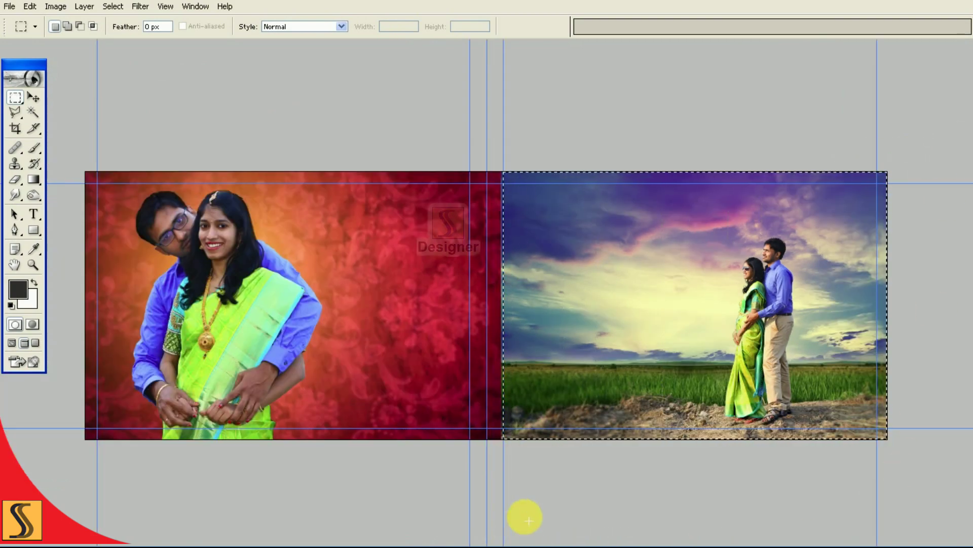
pyautogui.click(9, 7)
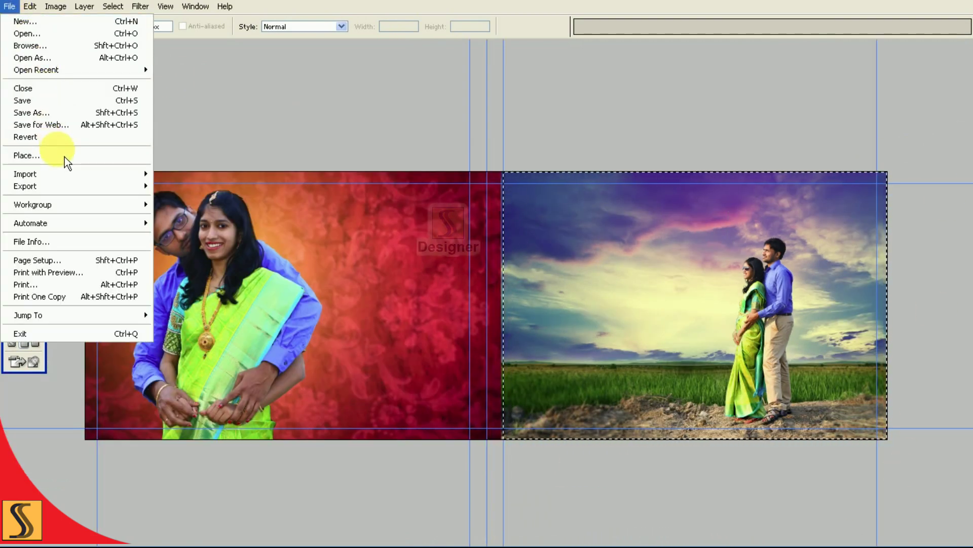
# Step: Fill the selected right page with the dark grey foreground colour on the Multiply layer
pyautogui.click(45, 192)
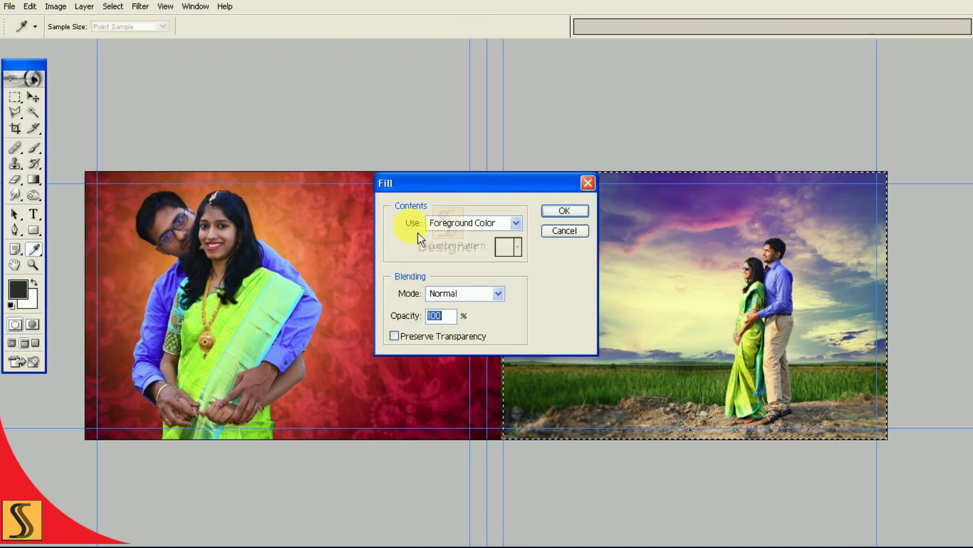
pyautogui.click(560, 210)
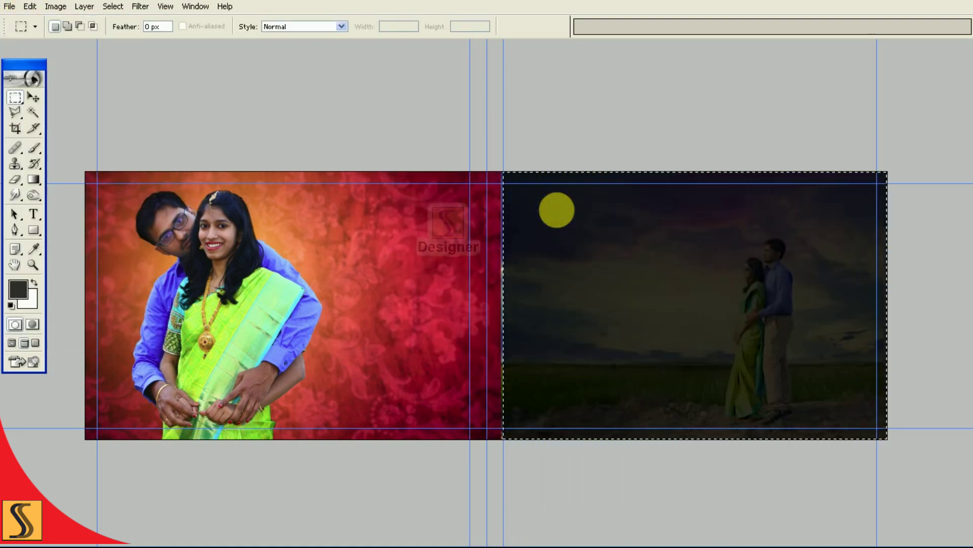
pyautogui.scroll(3, 557, 213)
pyautogui.scroll(2, 558, 213)
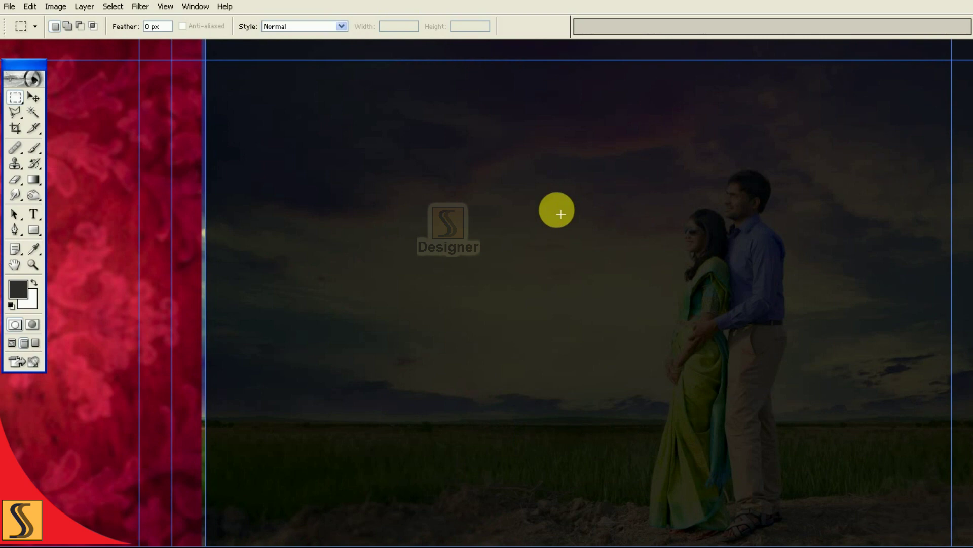
pyautogui.scroll(-1, 582, 232)
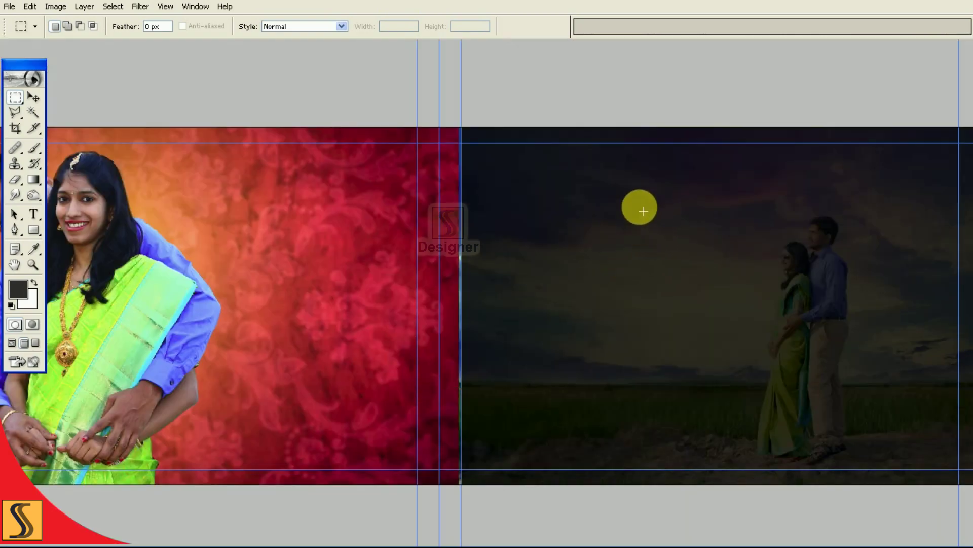
pyautogui.press('v')
pyautogui.click(15, 179)
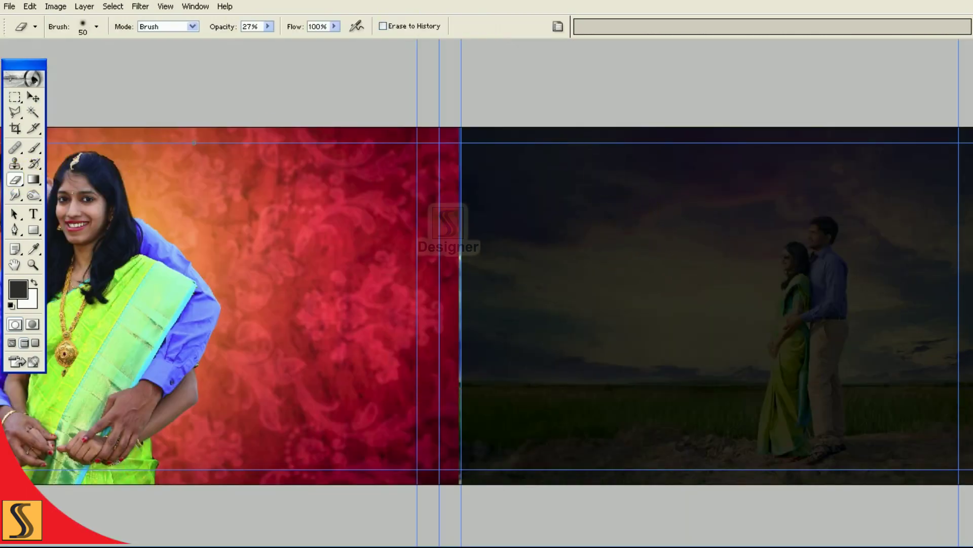
# Step: Erase the dark fill around the couple and sky with a 2500 px brush, then lighten more at 20% opacity
pyautogui.click(259, 31)
pyautogui.press(']')
pyautogui.press(']')
pyautogui.press(']')
pyautogui.press(']')
pyautogui.press(']')
pyautogui.press(']')
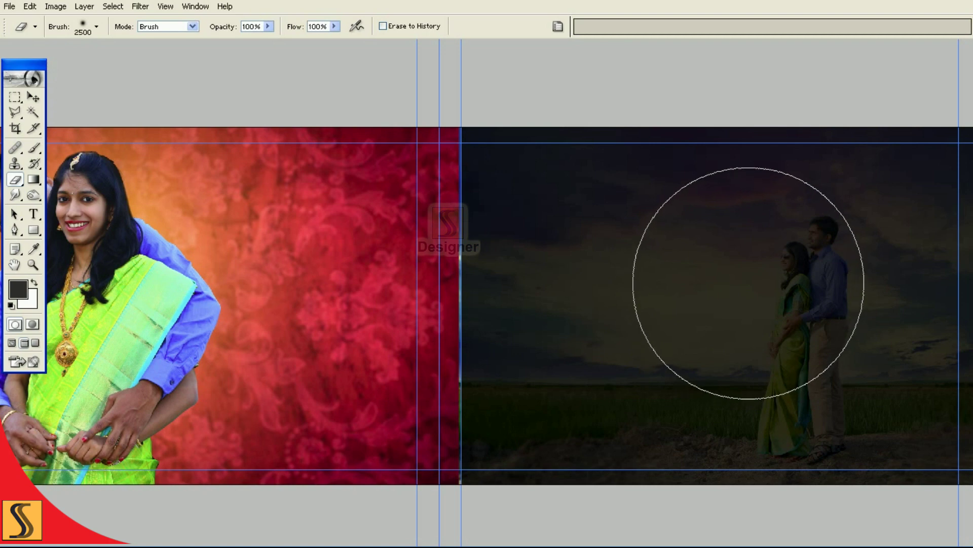
pyautogui.click(748, 283)
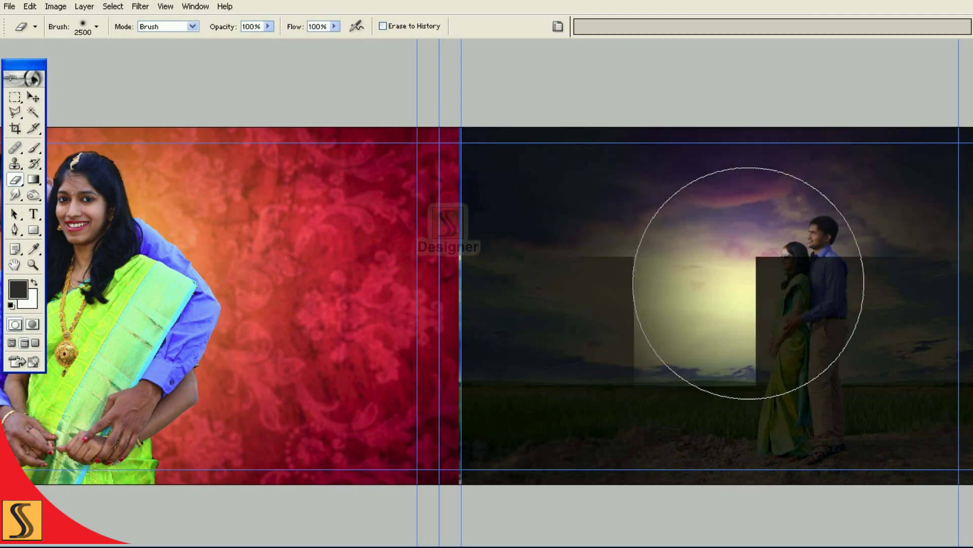
pyautogui.click(730, 305)
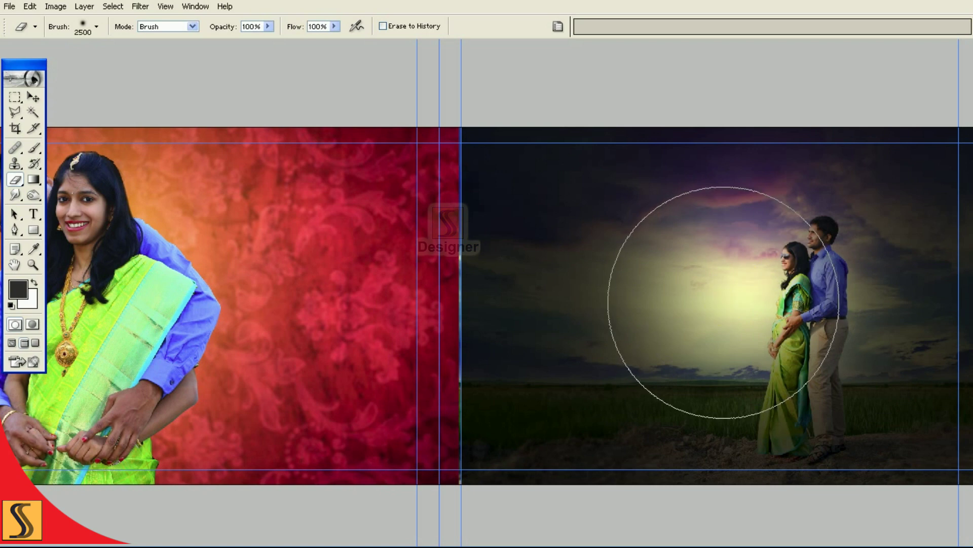
pyautogui.press('[')
pyautogui.press('[')
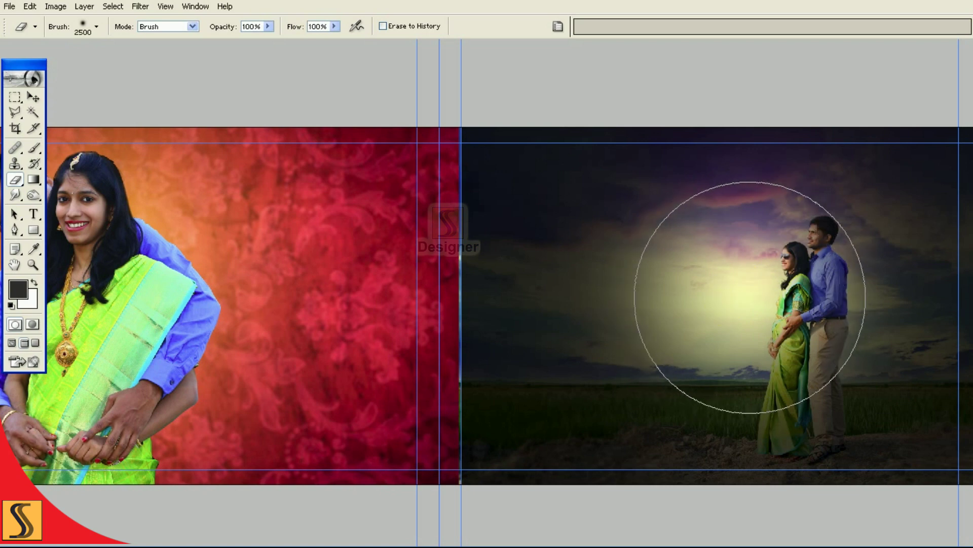
pyautogui.moveTo(772, 293); pyautogui.dragTo(663, 300)
pyautogui.press('2')
pyautogui.press('[')
pyautogui.press('[')
pyautogui.press('[')
pyautogui.moveTo(621, 255)
pyautogui.mouseDown()
pyautogui.moveTo(597, 348)
pyautogui.moveTo(630, 218)
pyautogui.moveTo(583, 302)
pyautogui.moveTo(611, 326)
pyautogui.moveTo(609, 305)
pyautogui.moveTo(712, 304)
pyautogui.moveTo(716, 359)
pyautogui.mouseUp()
# Step: Brighten the grass near the couple at 44% opacity, then reduce the eraser to 10% opacity
pyautogui.press('[')
pyautogui.press('[')
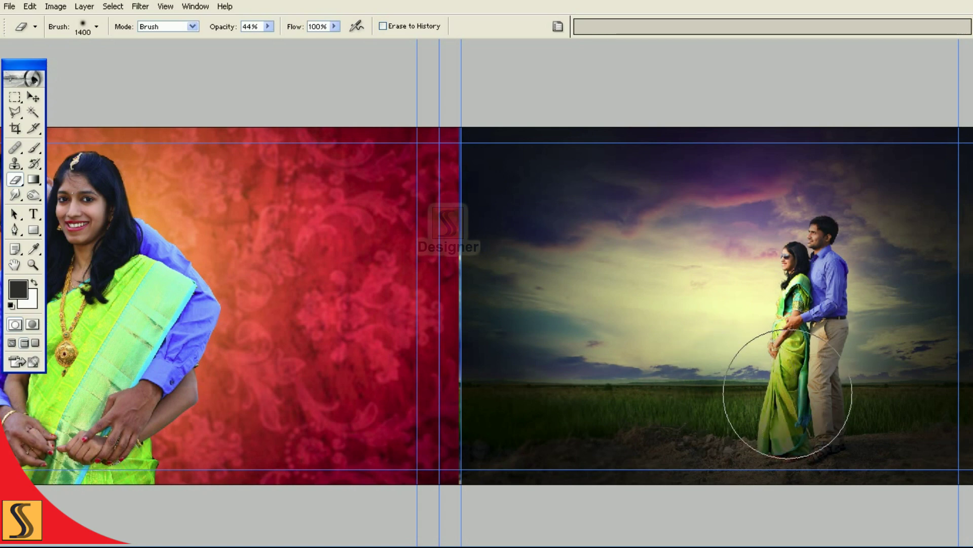
pyautogui.press(']')
pyautogui.press(']')
pyautogui.press(']')
pyautogui.press('4')
pyautogui.press('4')
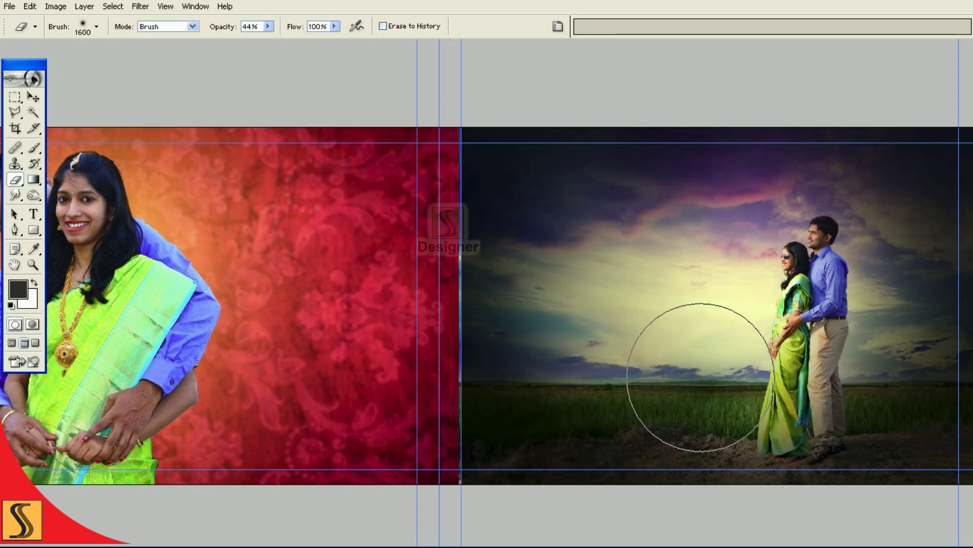
pyautogui.moveTo(643, 339); pyautogui.dragTo(700, 381)
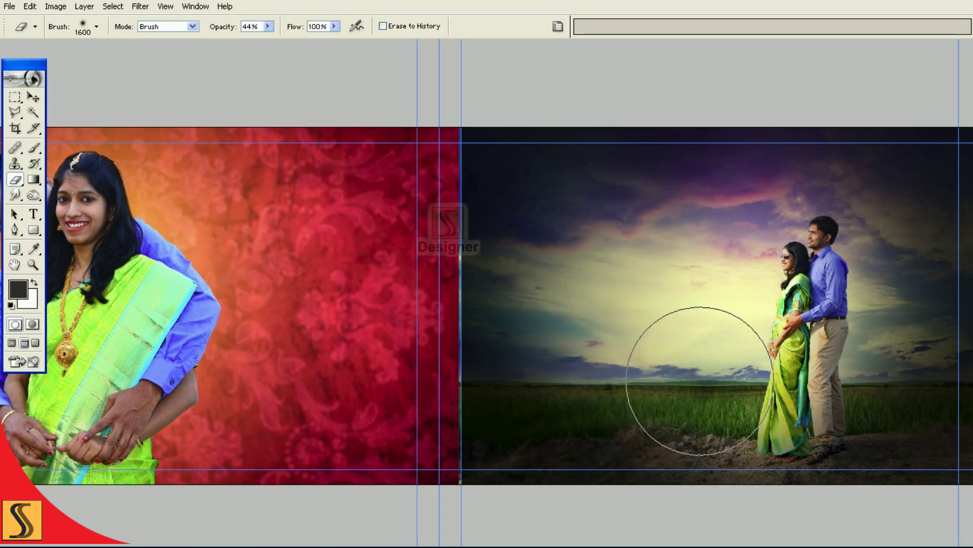
pyautogui.press('2')
pyautogui.press('2')
pyautogui.press('[')
pyautogui.press('[')
pyautogui.press('[')
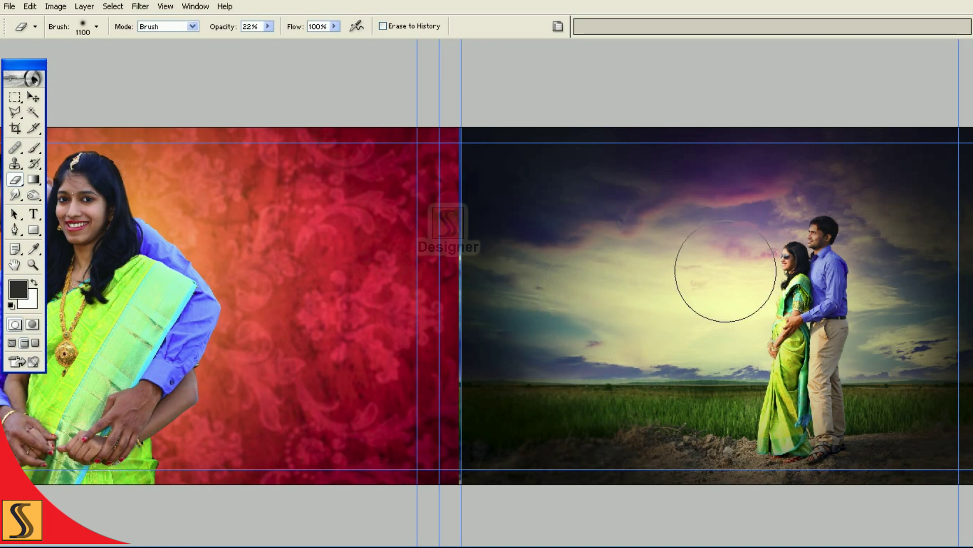
pyautogui.press('1')
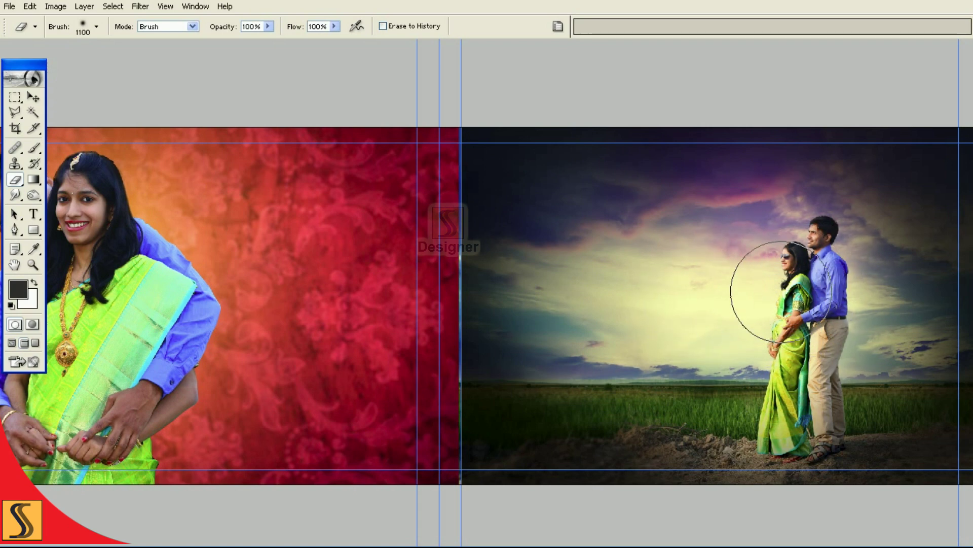
pyautogui.press('1')
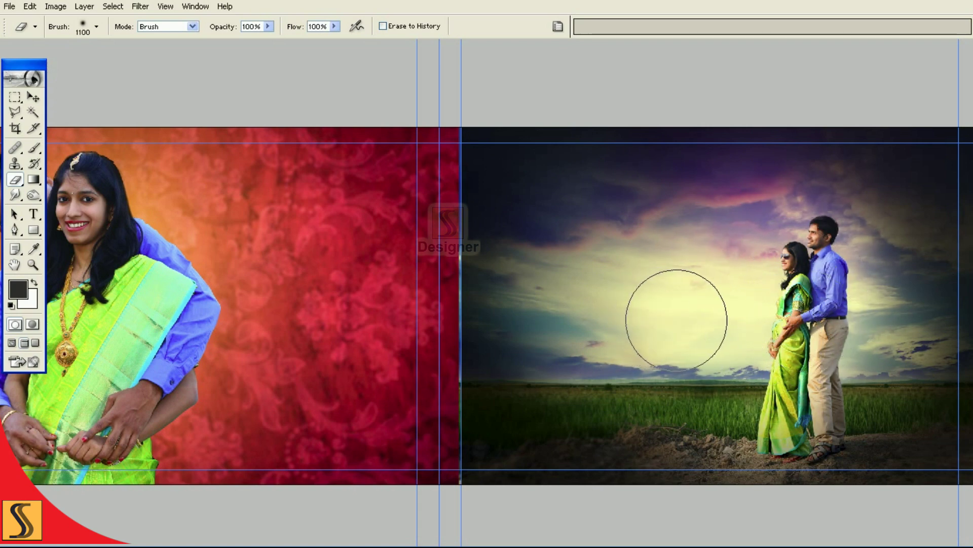
pyautogui.press('[')
pyautogui.press('[')
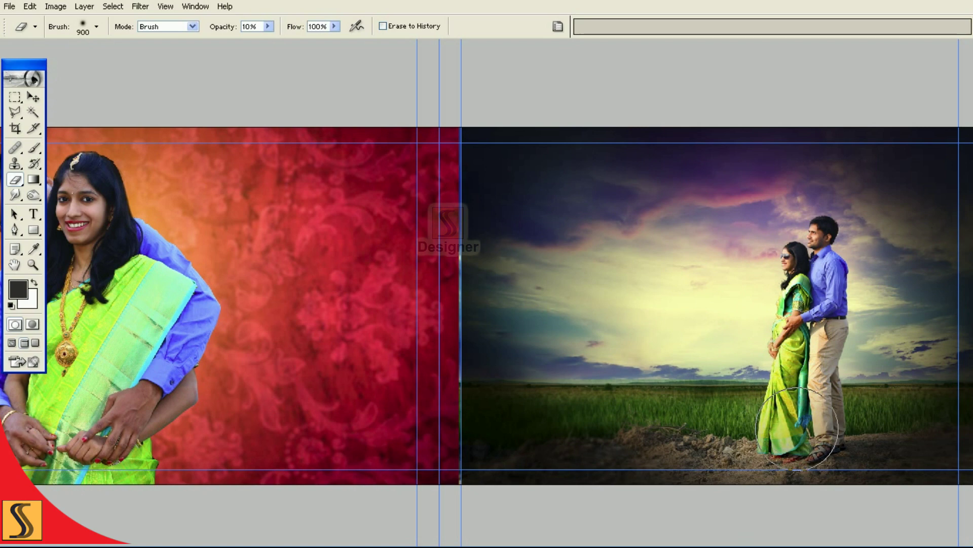
pyautogui.press('F7')
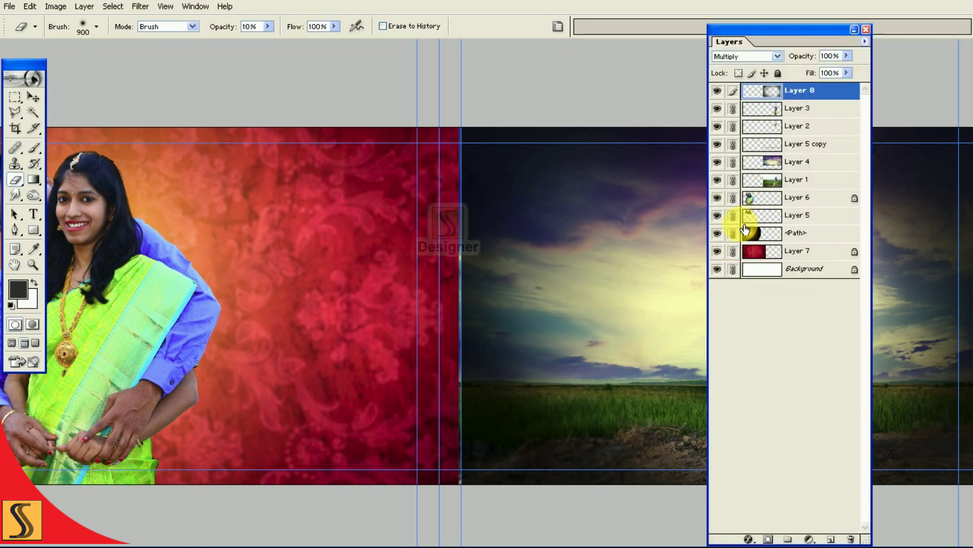
# Step: Lower Layer 8's opacity to 74% to soften the dark vignette
pyautogui.moveTo(729, 41); pyautogui.dragTo(313, 96)
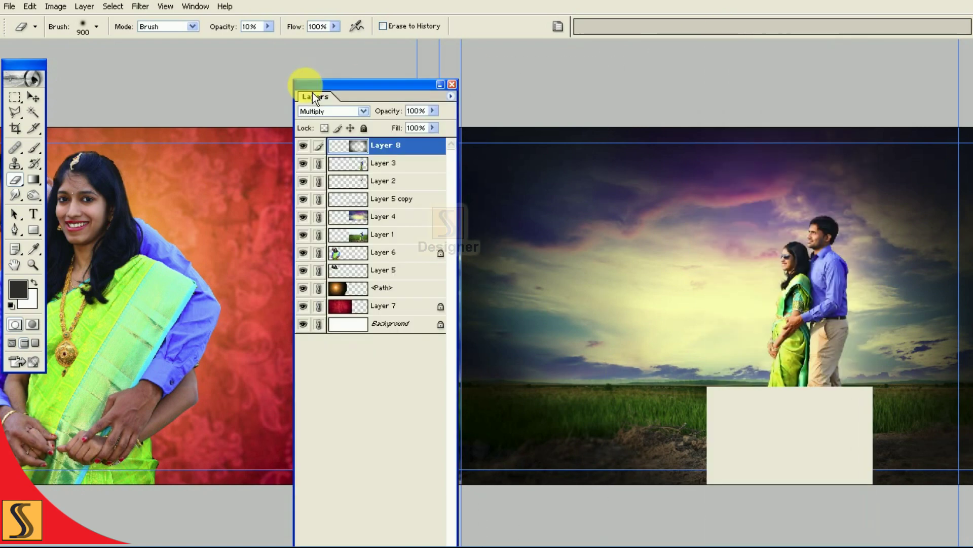
pyautogui.click(304, 146)
pyautogui.click(304, 146)
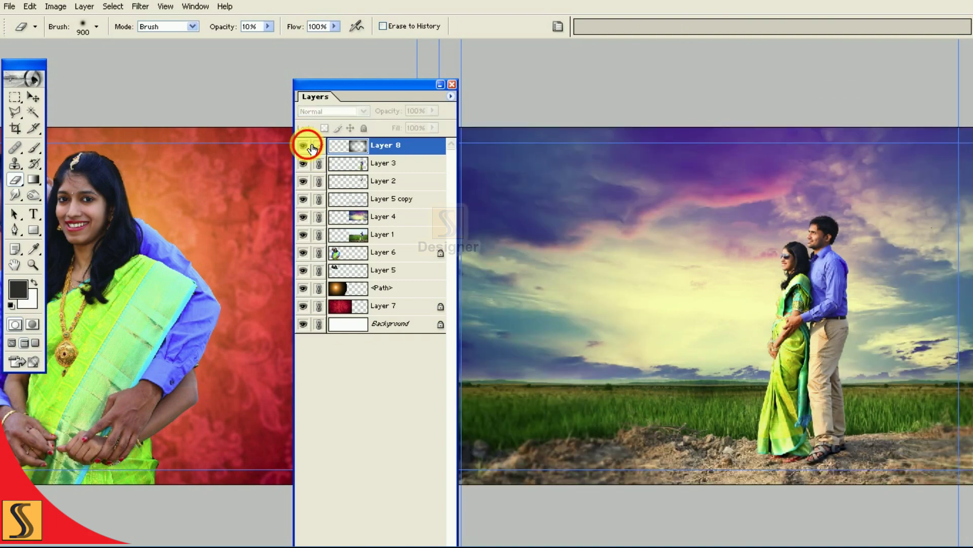
pyautogui.moveTo(441, 133); pyautogui.dragTo(424, 136)
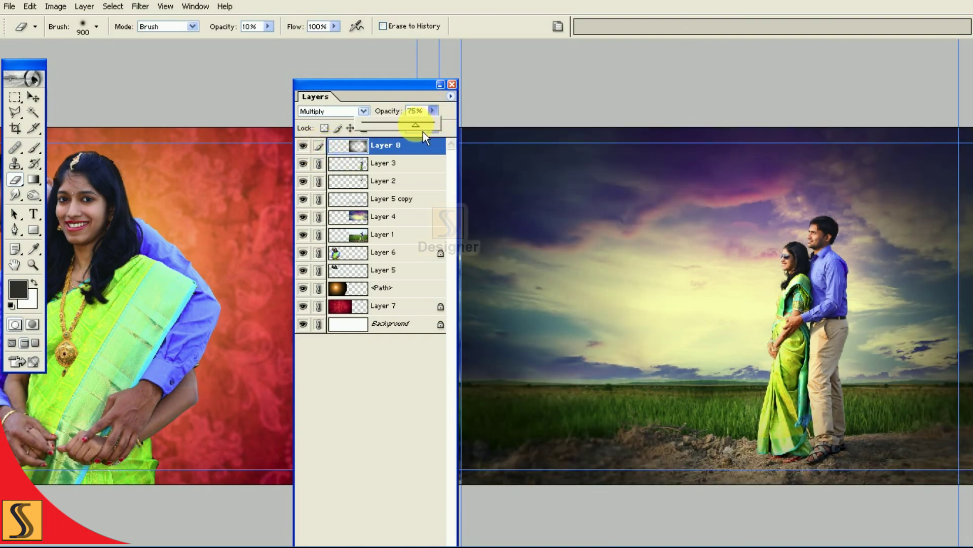
pyautogui.moveTo(424, 132); pyautogui.dragTo(458, 92)
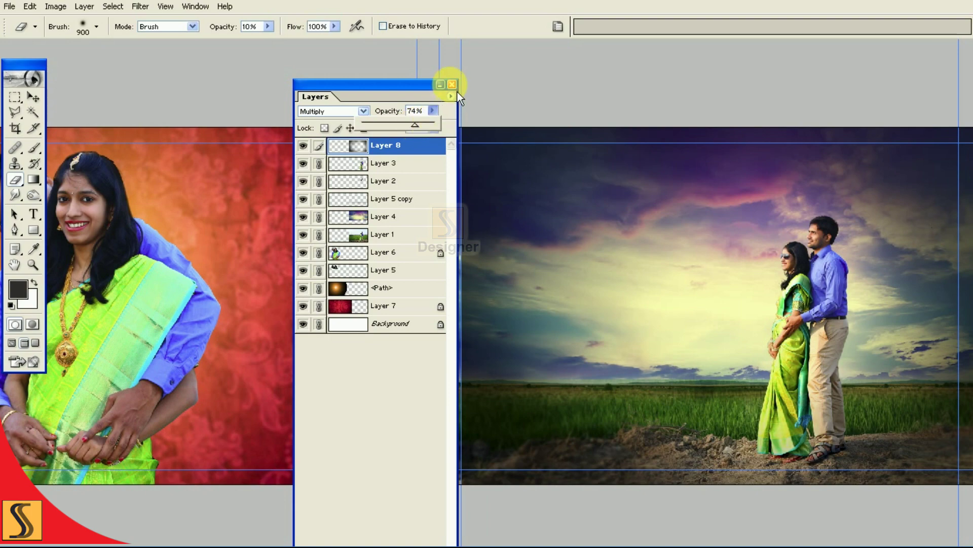
pyautogui.press('F7')
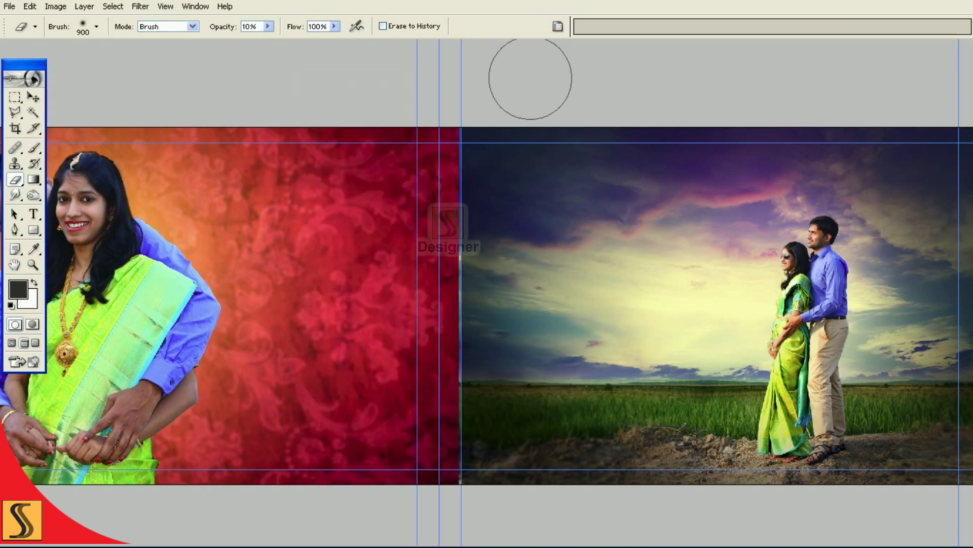
# Step: Drag the orange glow image from 0000000.psd onto the album spread's left page
pyautogui.press('f')
pyautogui.press('Tab')
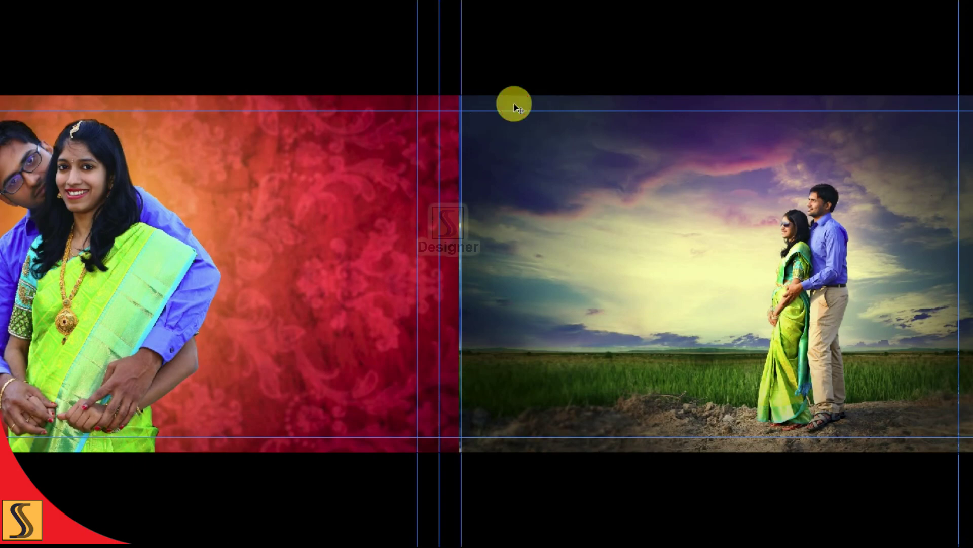
pyautogui.press('f')
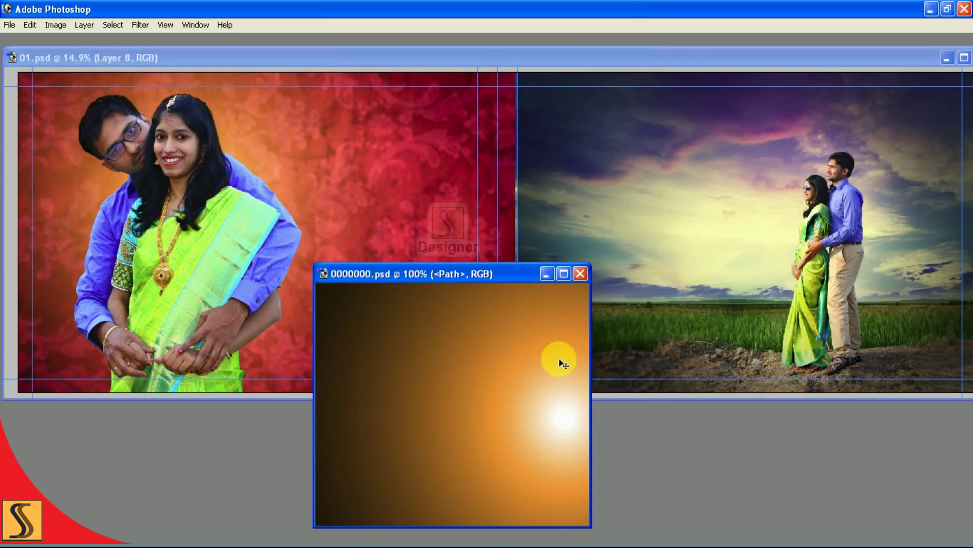
pyautogui.press('Tab')
pyautogui.press('Tab')
pyautogui.moveTo(560, 418); pyautogui.dragTo(254, 198)
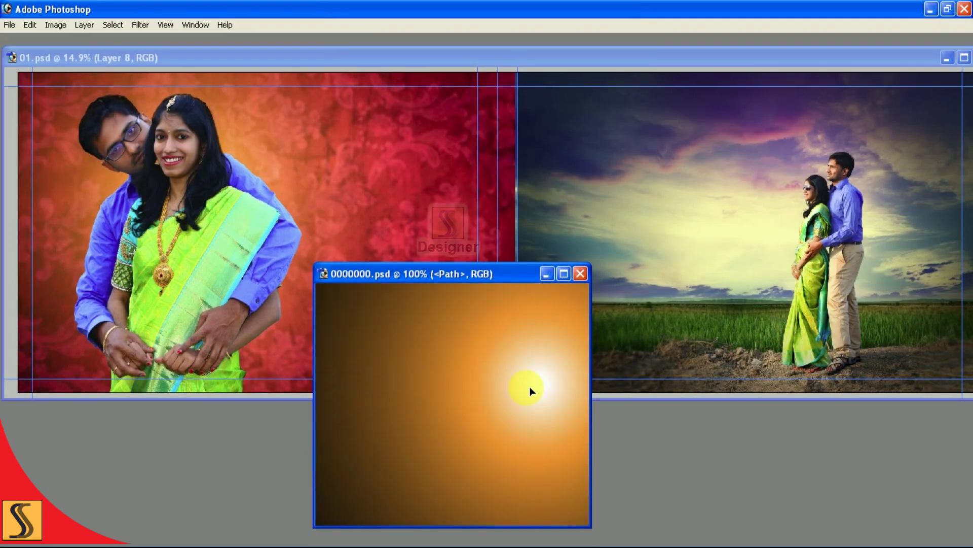
pyautogui.press('f')
pyautogui.hotkey('ctrl', '+')
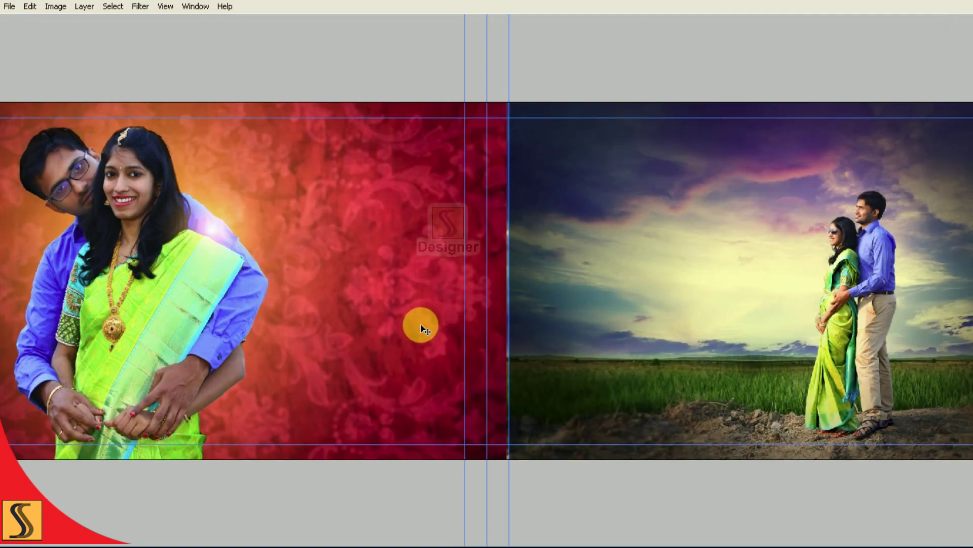
# Step: Move the orange glow beside the woman's head and enlarge it slightly
pyautogui.hotkey('ctrl', '+')
pyautogui.hscroll(-5, 440, 334)
pyautogui.hotkey('ctrl', 't')
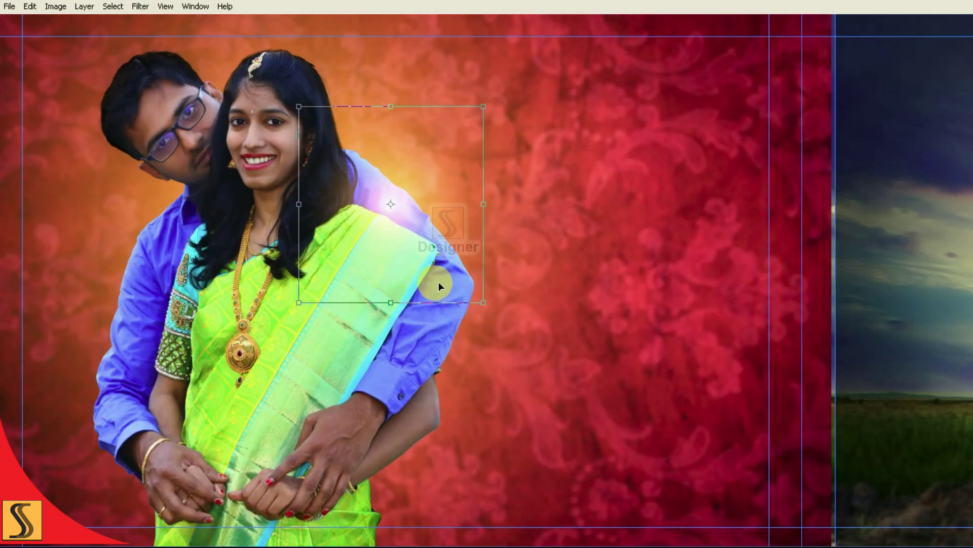
pyautogui.moveTo(434, 218); pyautogui.dragTo(393, 221)
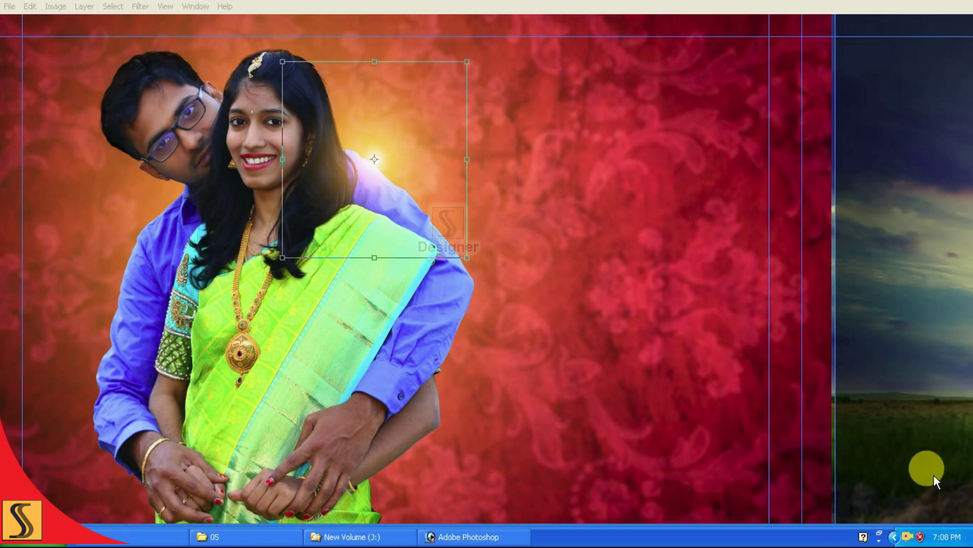
pyautogui.moveTo(395, 173)
pyautogui.mouseDown()
pyautogui.moveTo(434, 210)
pyautogui.moveTo(390, 175)
pyautogui.mouseUp()
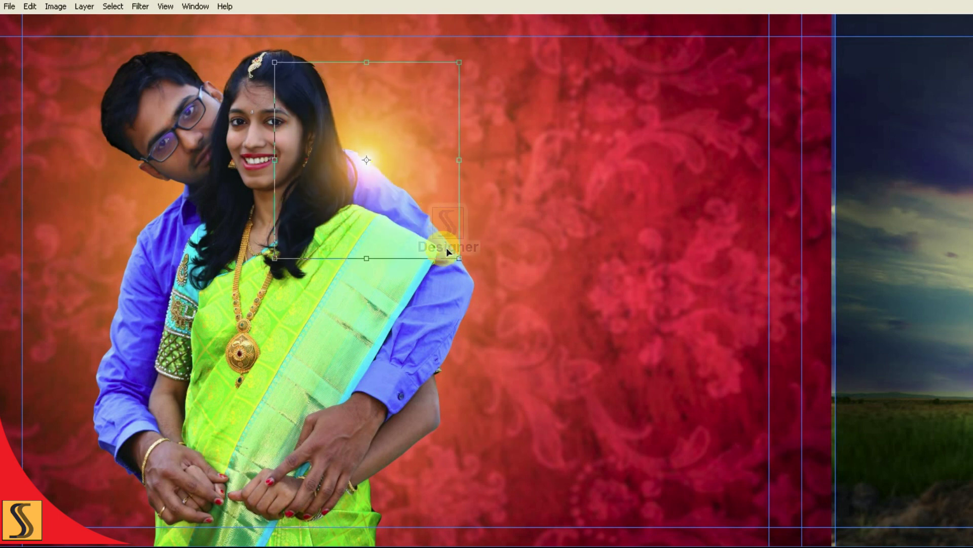
pyautogui.moveTo(460, 258); pyautogui.dragTo(472, 274)
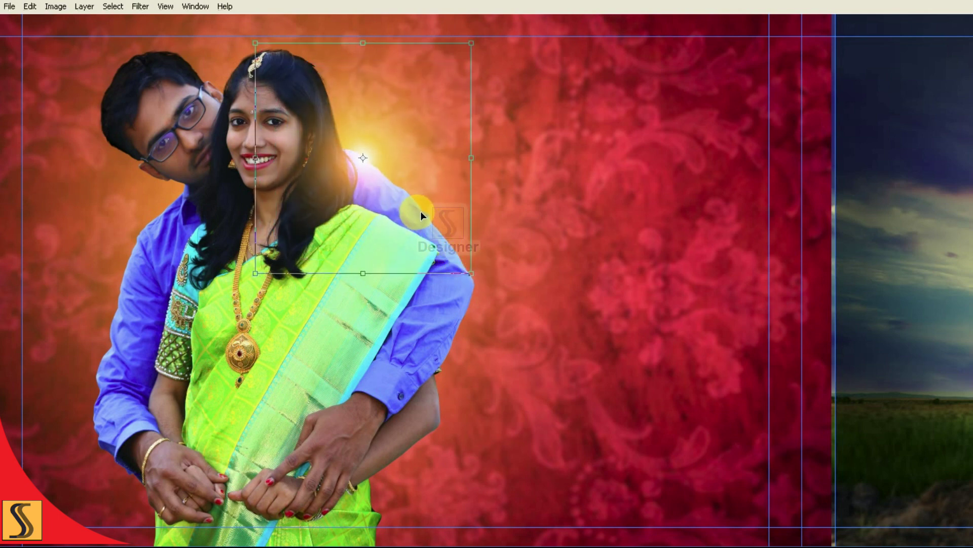
pyautogui.press('Return')
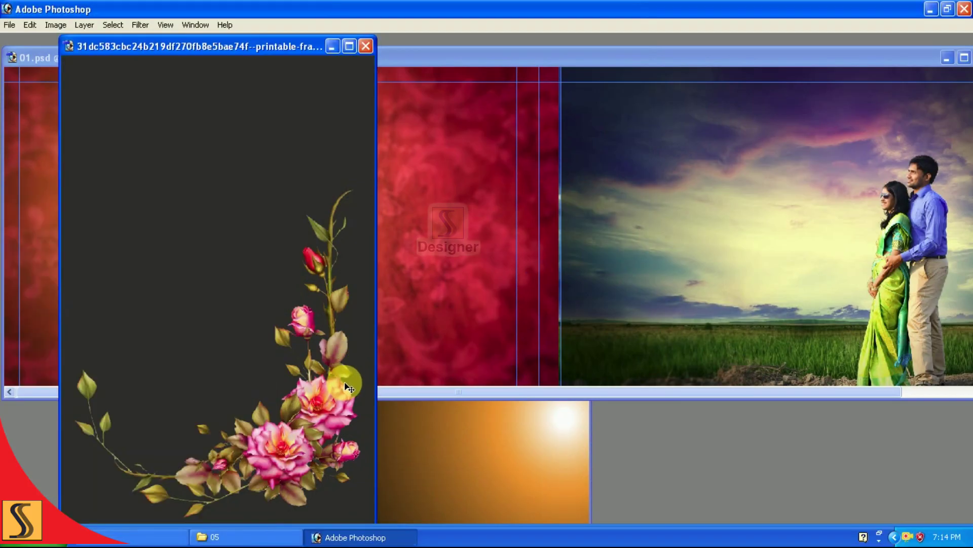
# Step: Drag the pink-rose floral corner into the 01.psd album layout
pyautogui.moveTo(349, 388); pyautogui.dragTo(461, 324)
pyautogui.press('f')
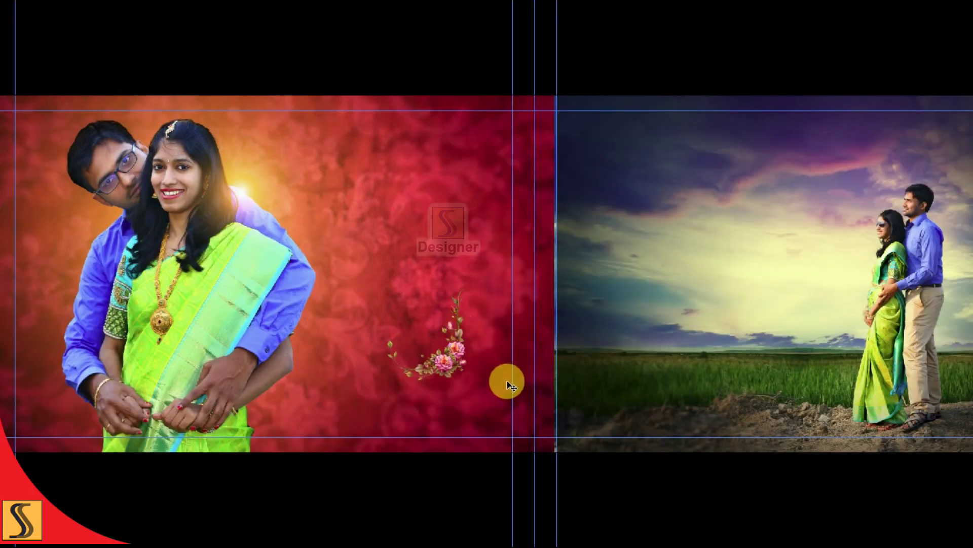
pyautogui.scroll(3, 510, 385)
pyautogui.moveTo(489, 435); pyautogui.dragTo(476, 372)
# Step: Enlarge the floral corner and place it lower right of the couple
pyautogui.hotkey('ctrl', 't')
pyautogui.moveTo(428, 231); pyautogui.dragTo(451, 219)
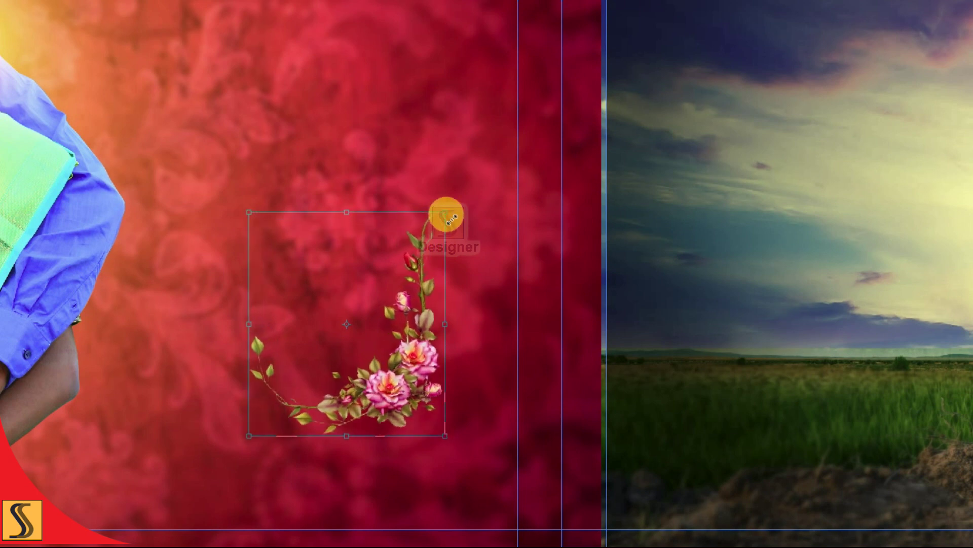
pyautogui.moveTo(414, 401); pyautogui.dragTo(446, 453)
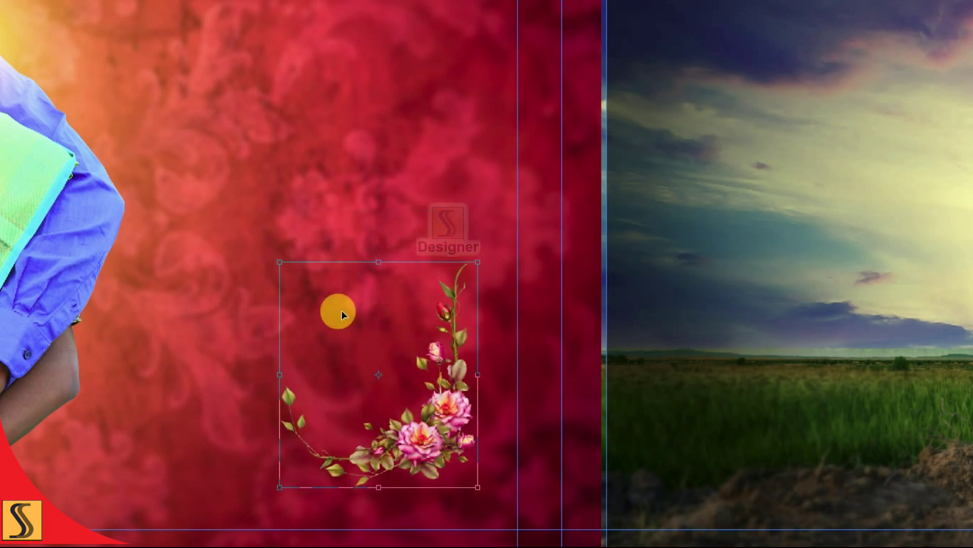
pyautogui.moveTo(285, 270); pyautogui.dragTo(255, 252)
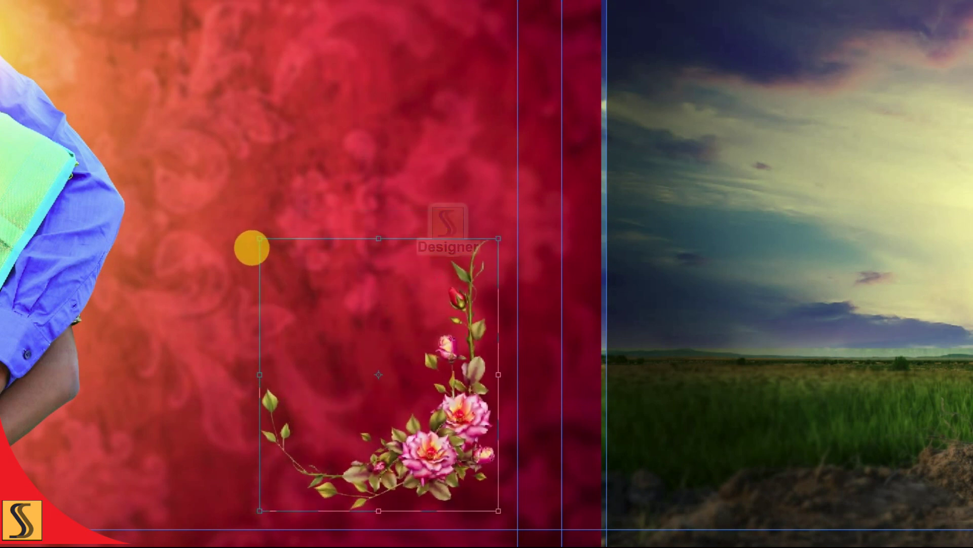
pyautogui.press('Return')
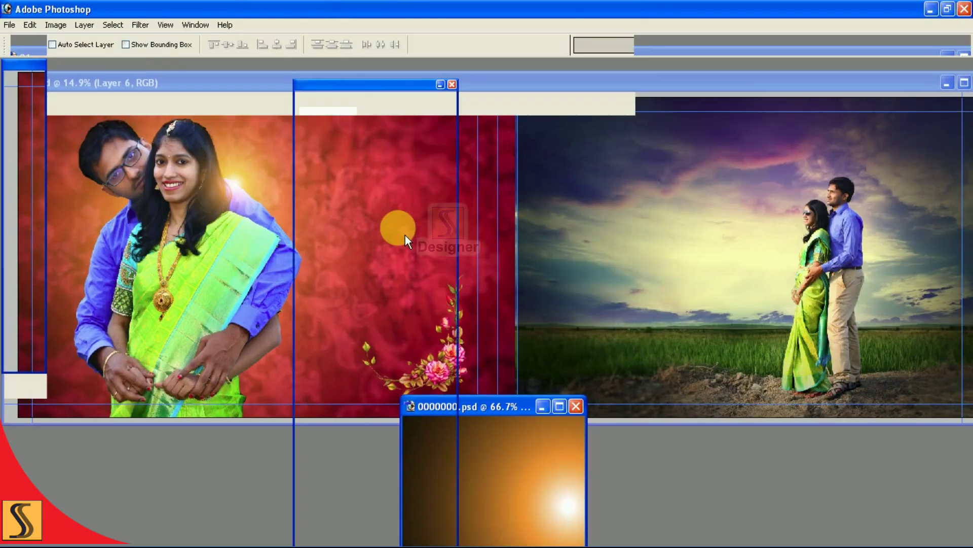
pyautogui.click(452, 84)
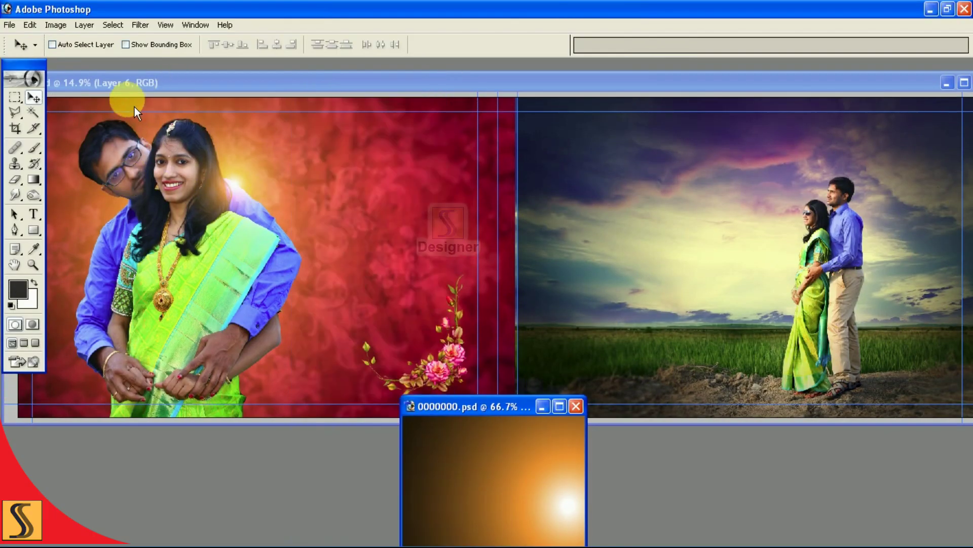
# Step: Select a rectangle above the floral corner and add a new empty top layer
pyautogui.click(16, 98)
pyautogui.press('f')
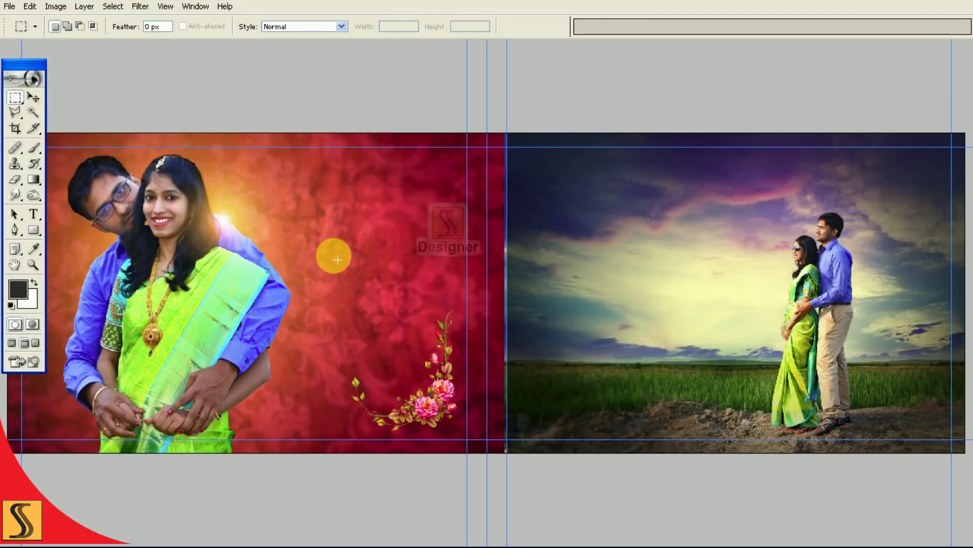
pyautogui.moveTo(294, 249); pyautogui.dragTo(452, 332)
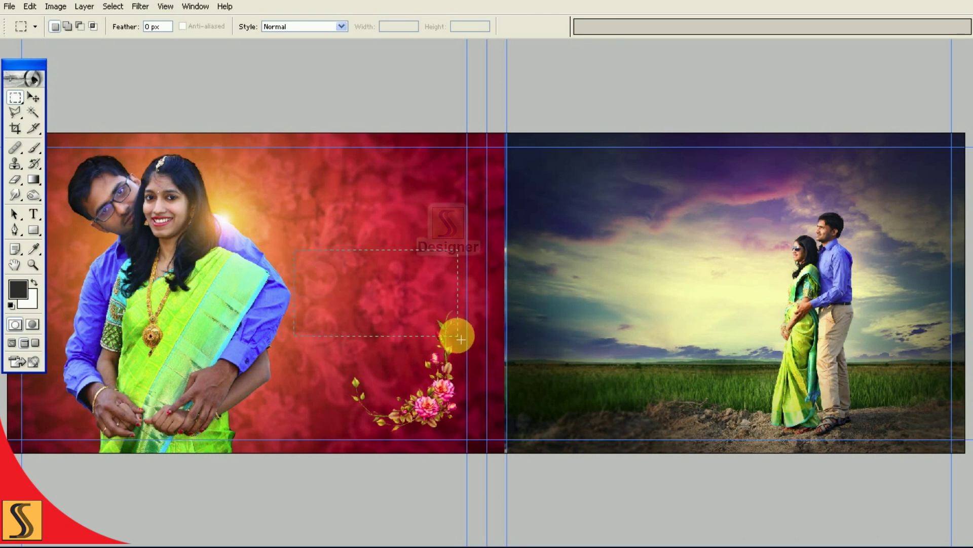
pyautogui.press('F7')
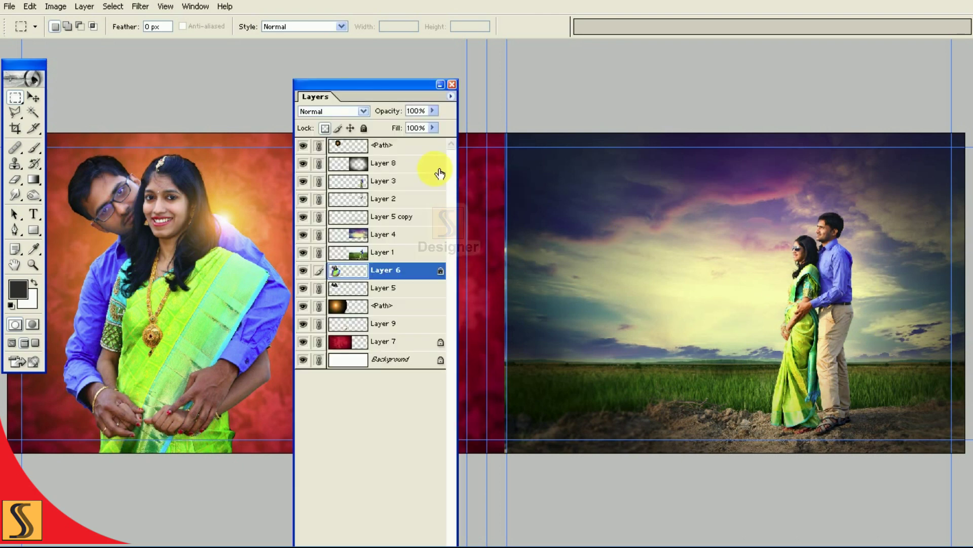
pyautogui.click(412, 151)
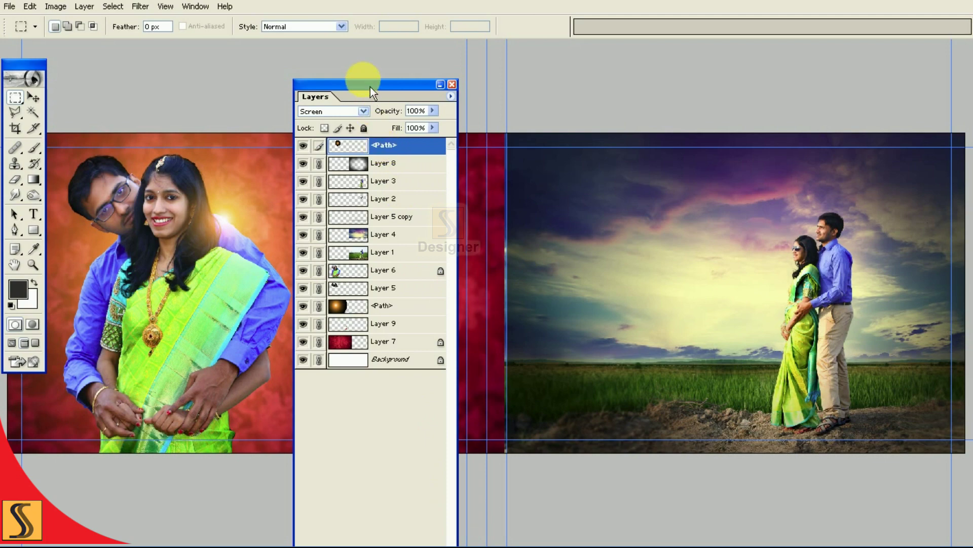
pyautogui.moveTo(370, 86)
pyautogui.mouseDown()
pyautogui.moveTo(681, 58)
pyautogui.moveTo(787, 14)
pyautogui.mouseUp()
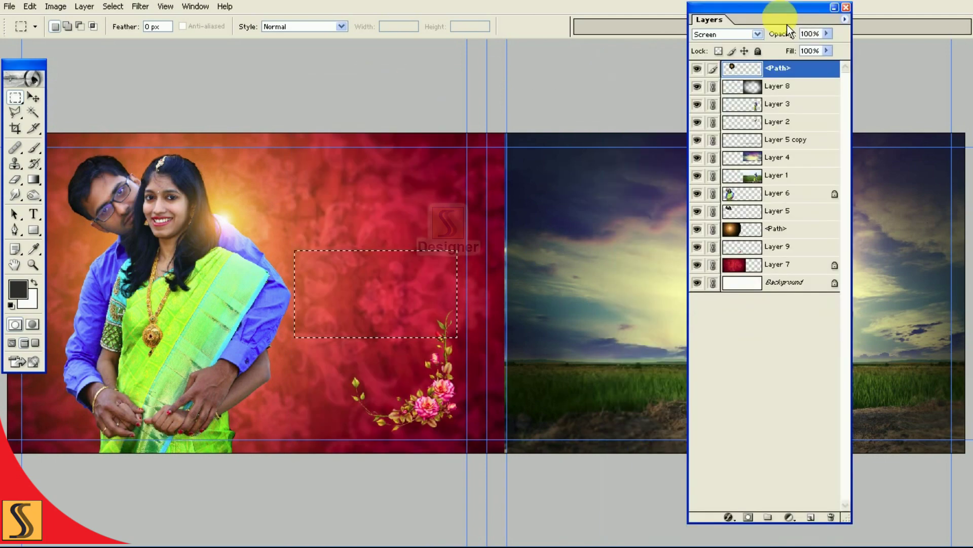
pyautogui.click(816, 520)
# Step: Fill the rectangular selection with white on the new layer
pyautogui.click(20, 291)
pyautogui.moveTo(537, 226); pyautogui.dragTo(437, 70)
pyautogui.click(824, 104)
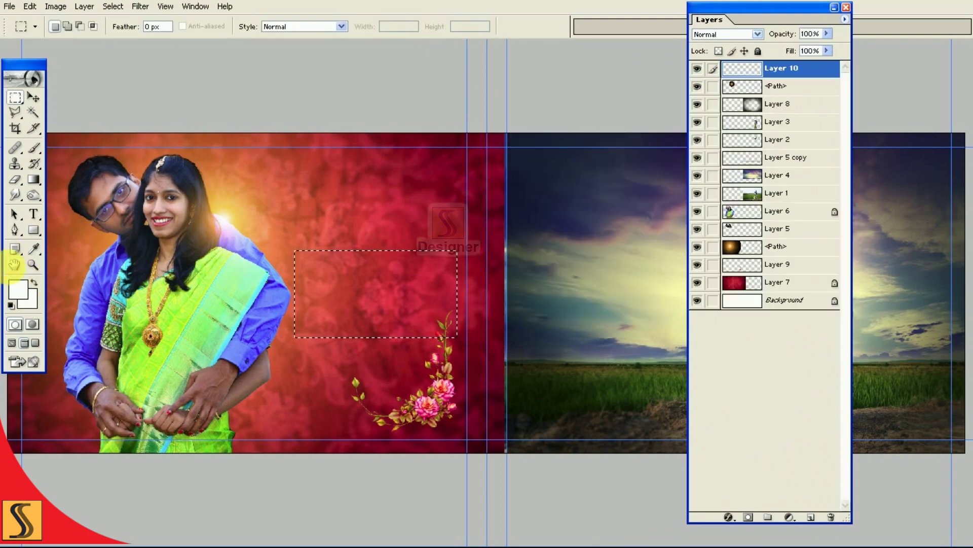
pyautogui.click(30, 7)
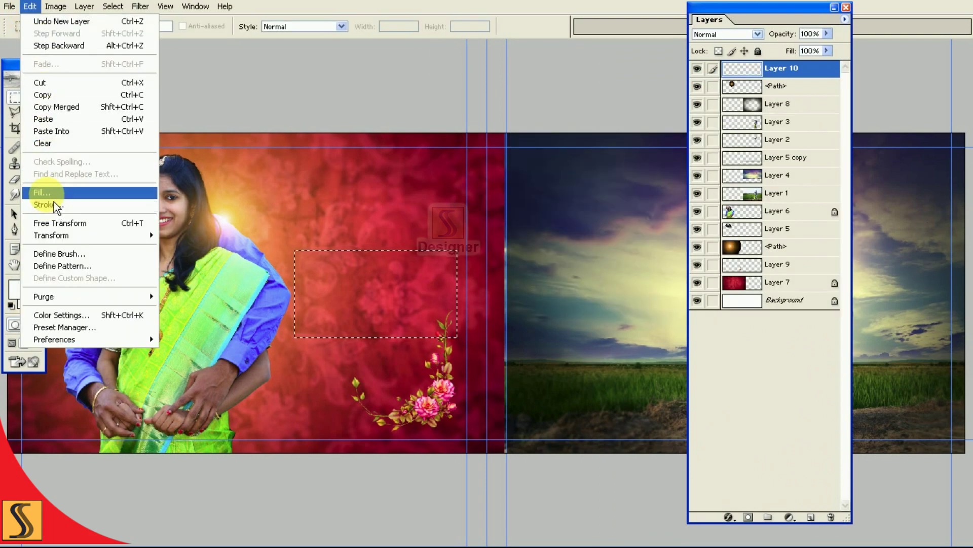
pyautogui.click(43, 195)
pyautogui.click(561, 212)
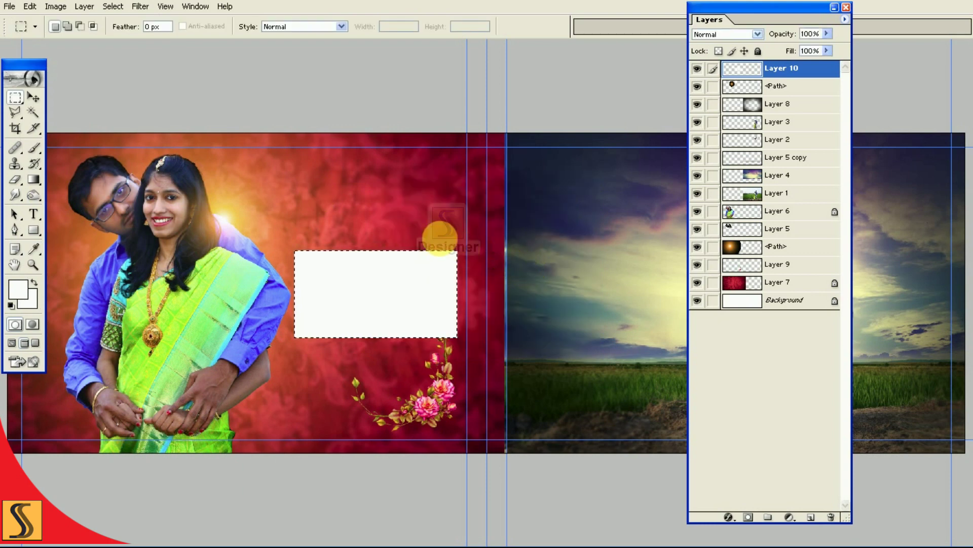
# Step: Nudge the white panel into place and set its opacity to 28%
pyautogui.click(34, 98)
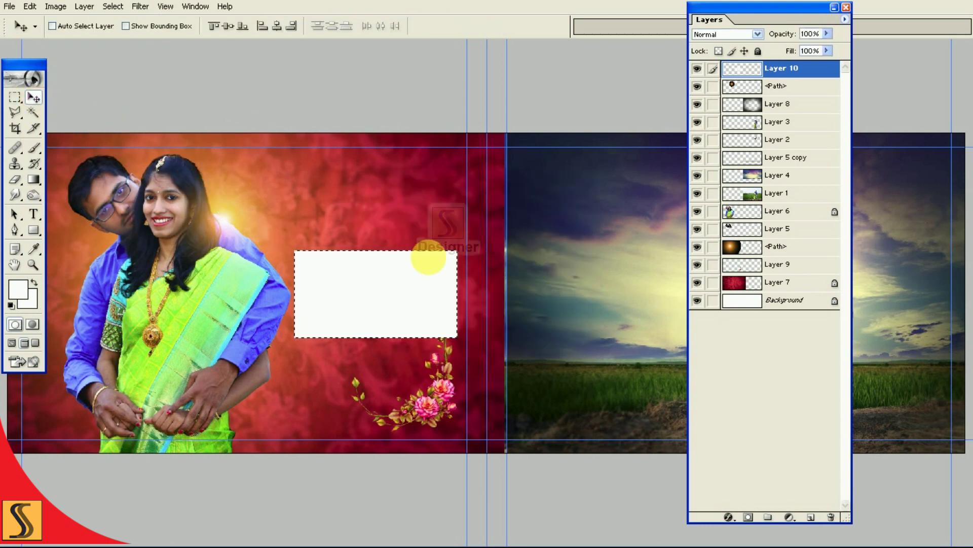
pyautogui.moveTo(430, 277); pyautogui.dragTo(455, 280)
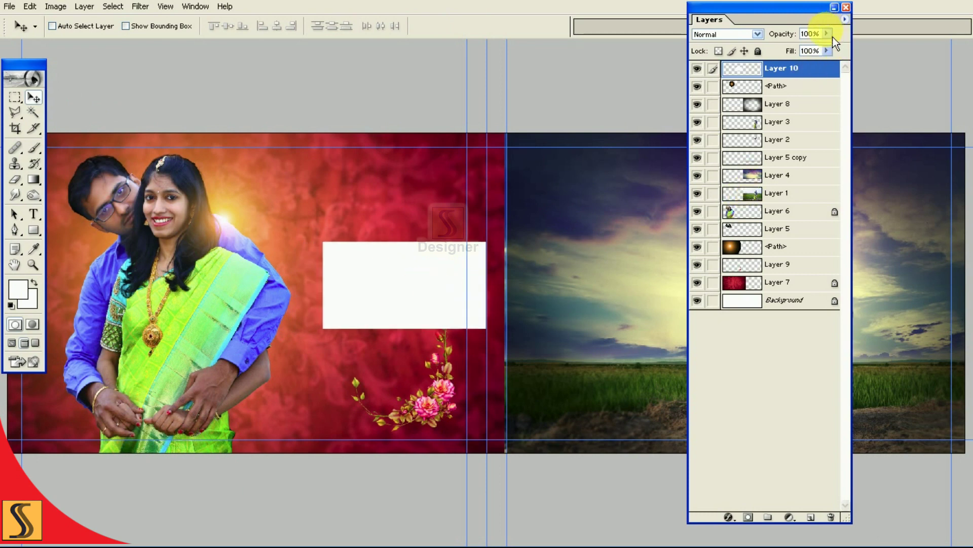
pyautogui.moveTo(787, 58); pyautogui.dragTo(784, 56)
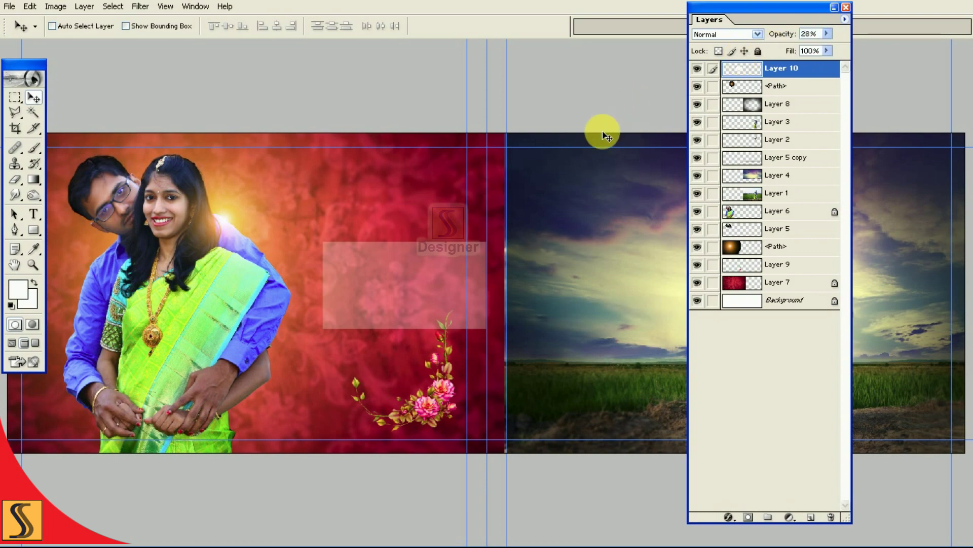
pyautogui.hotkey('ctrl', '+')
pyautogui.moveTo(321, 298); pyautogui.dragTo(426, 315)
pyautogui.hotkey('ctrl', 't')
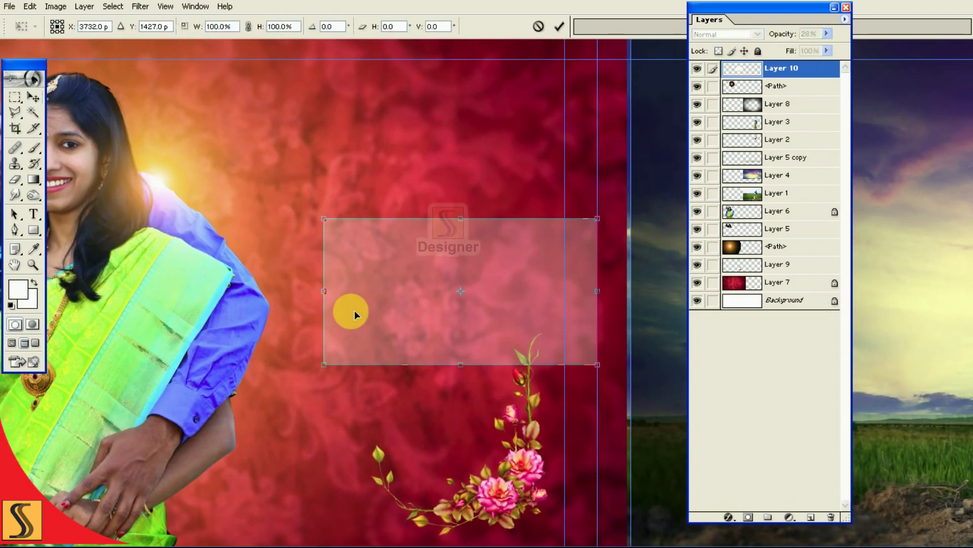
# Step: Widen the translucent panel toward the left and lower its bottom edge
pyautogui.moveTo(324, 311); pyautogui.dragTo(290, 317)
pyautogui.moveTo(531, 317); pyautogui.dragTo(560, 320)
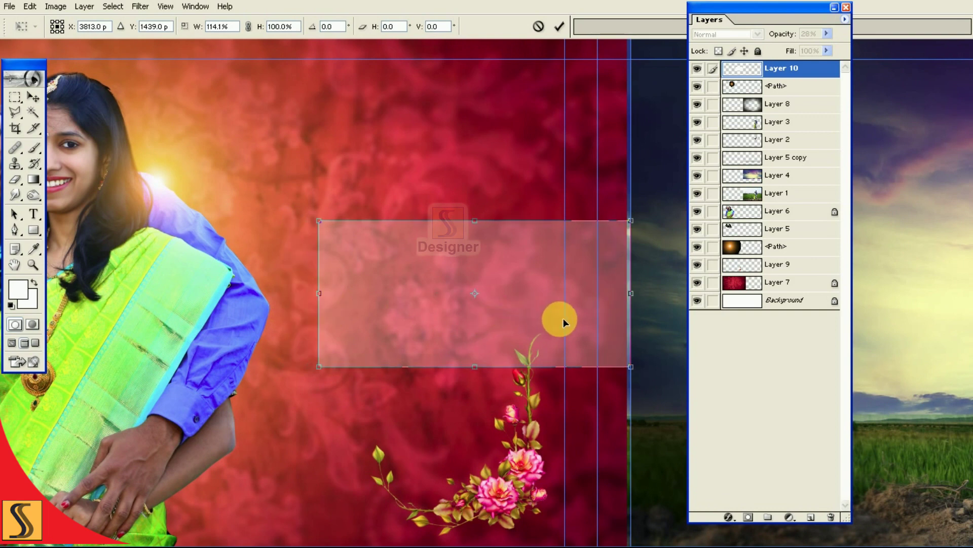
pyautogui.moveTo(320, 314); pyautogui.dragTo(306, 315)
pyautogui.moveTo(386, 366); pyautogui.dragTo(388, 380)
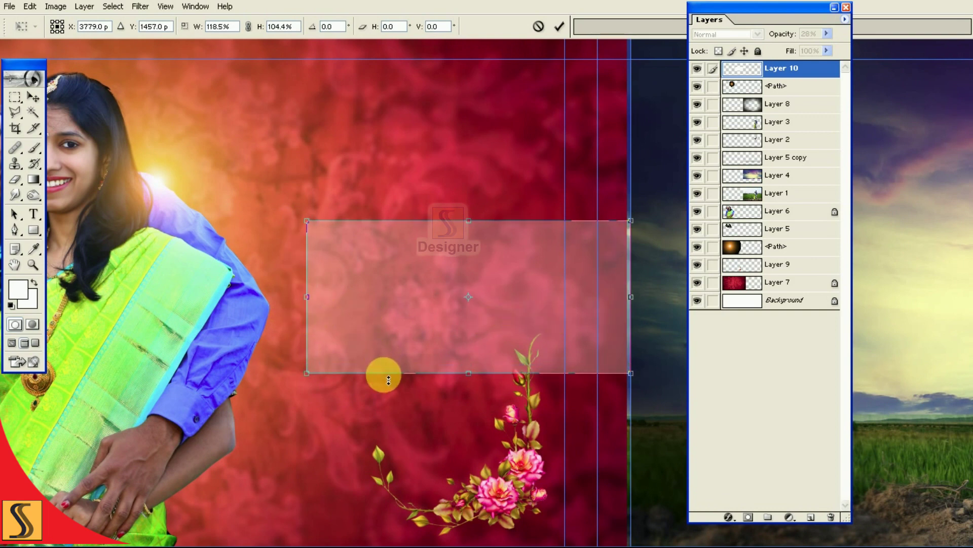
pyautogui.moveTo(310, 337); pyautogui.dragTo(299, 336)
pyautogui.press('Return')
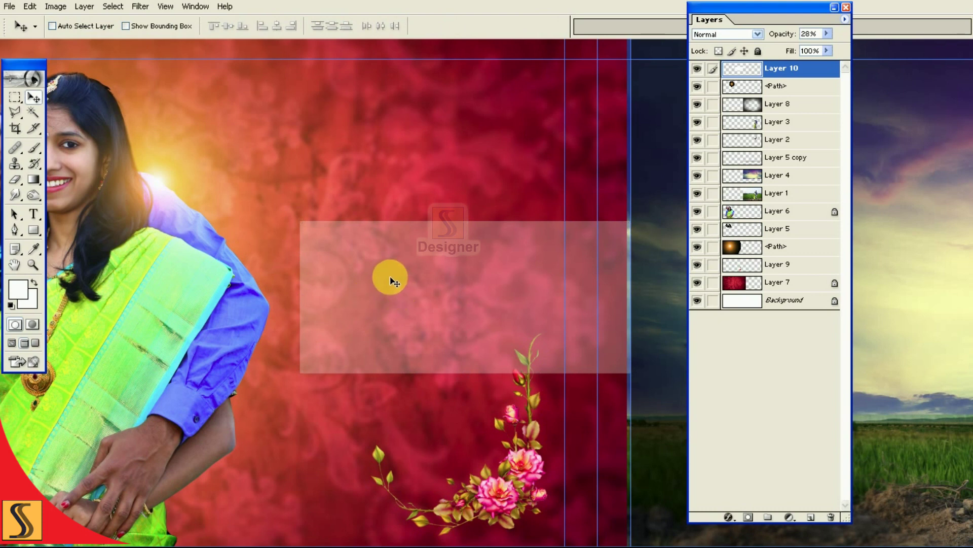
# Step: Copy a tall left area plus a bottom strip of the panel onto Layer 11
pyautogui.click(15, 96)
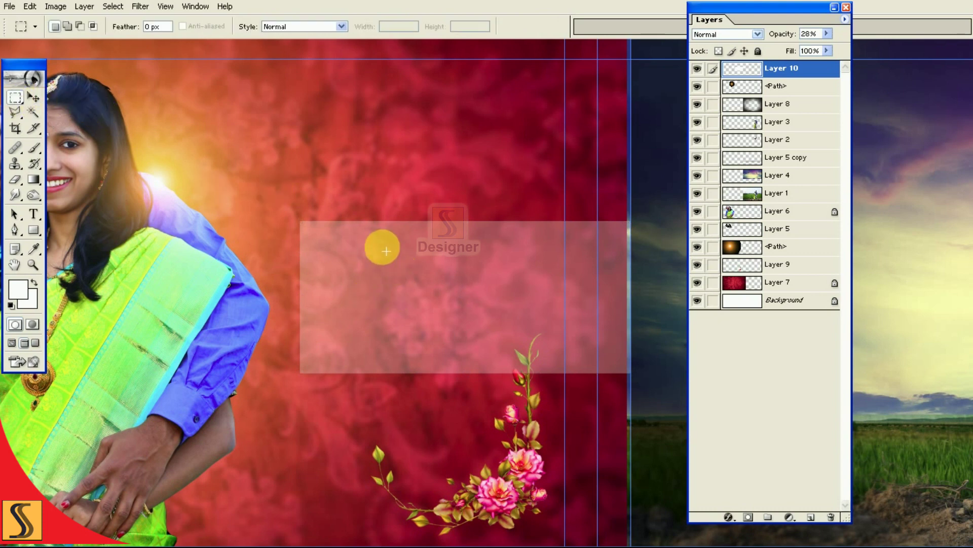
pyautogui.moveTo(251, 176); pyautogui.dragTo(377, 442)
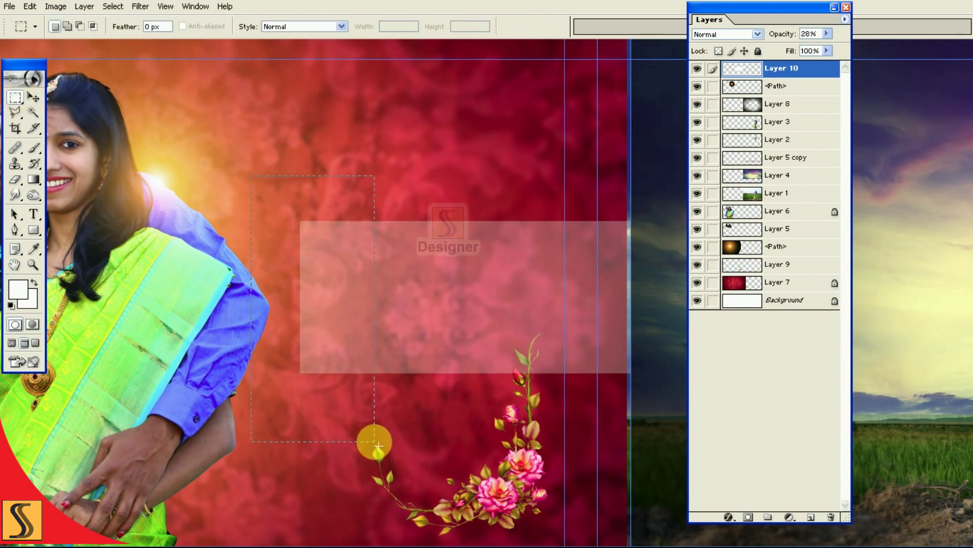
pyautogui.moveTo(265, 417); pyautogui.dragTo(651, 374)
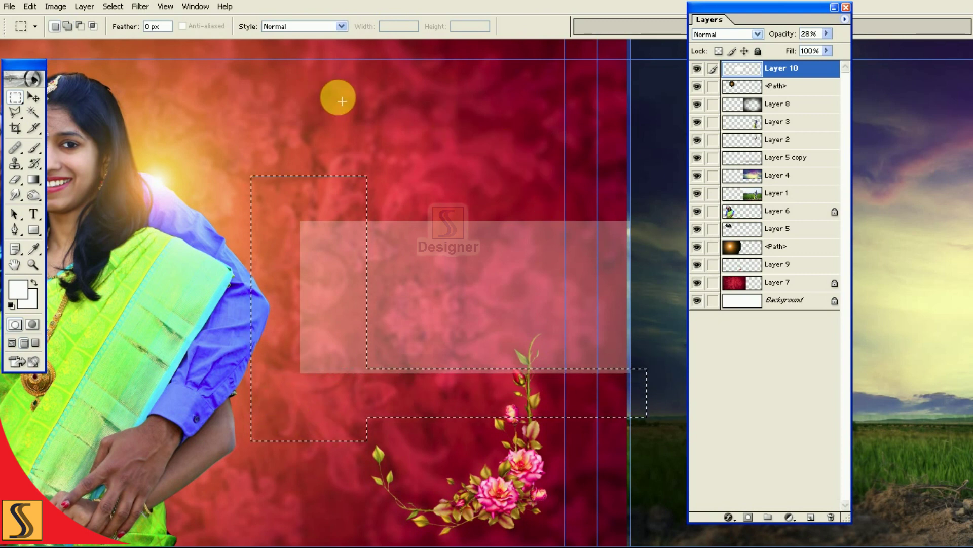
pyautogui.press('v')
pyautogui.hotkey('ctrl', 'j')
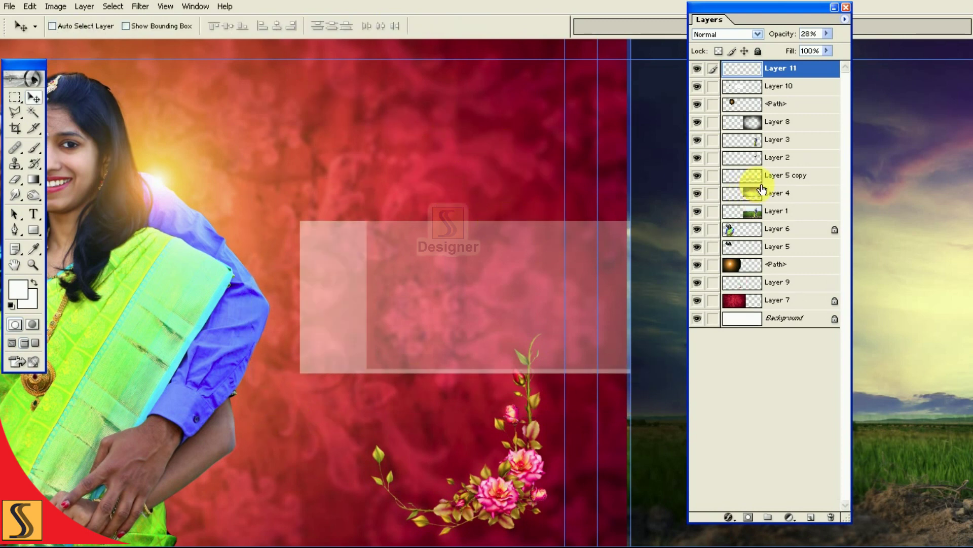
pyautogui.click(748, 159)
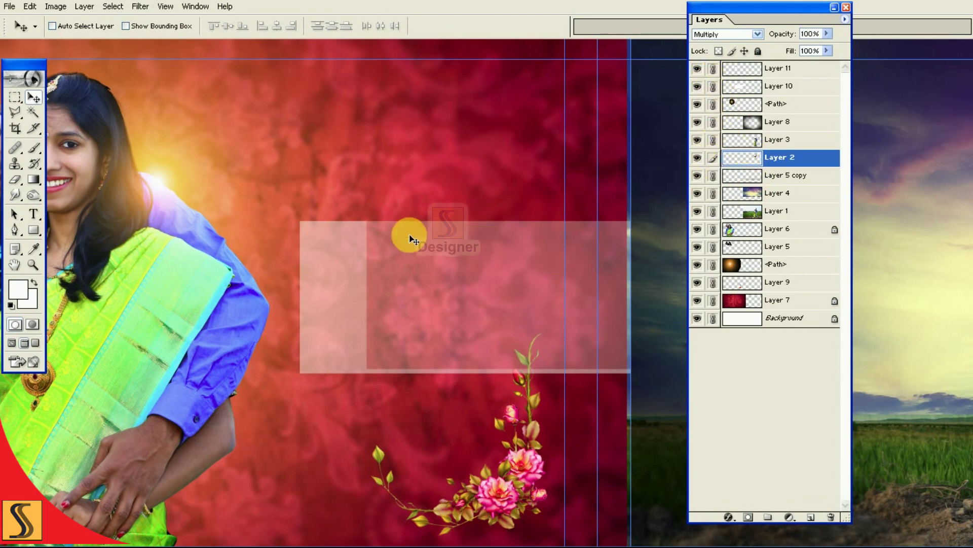
# Step: Type the title on the panel and correct 'Memoires' to 'Memories'
pyautogui.click(34, 214)
pyautogui.click(362, 301)
pyautogui.write('Memoires')
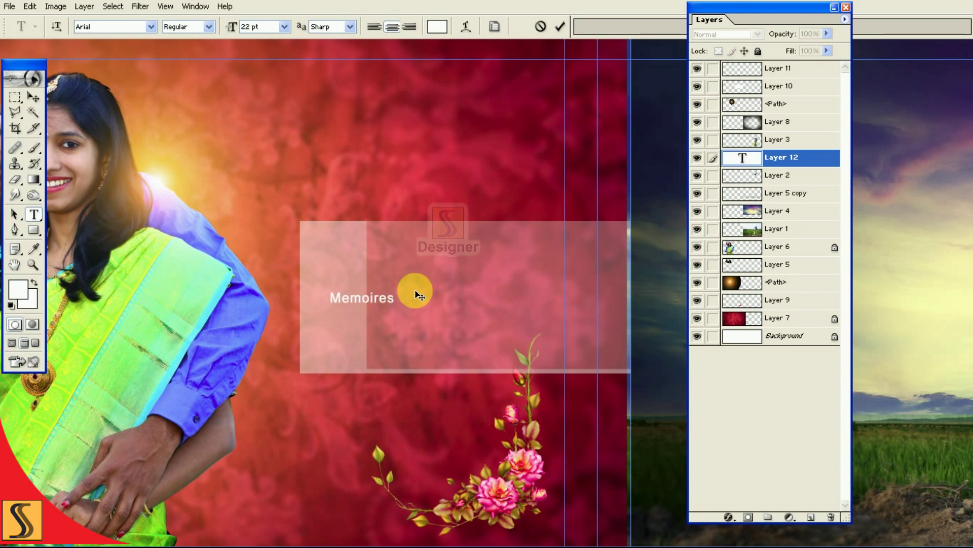
pyautogui.hotkey('ctrl', 'Return')
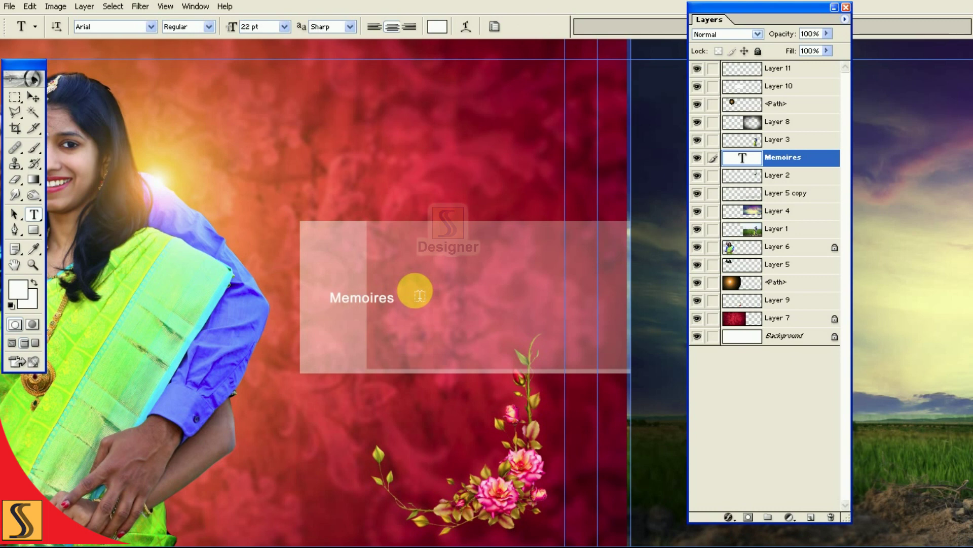
pyautogui.scroll(1, 420, 295)
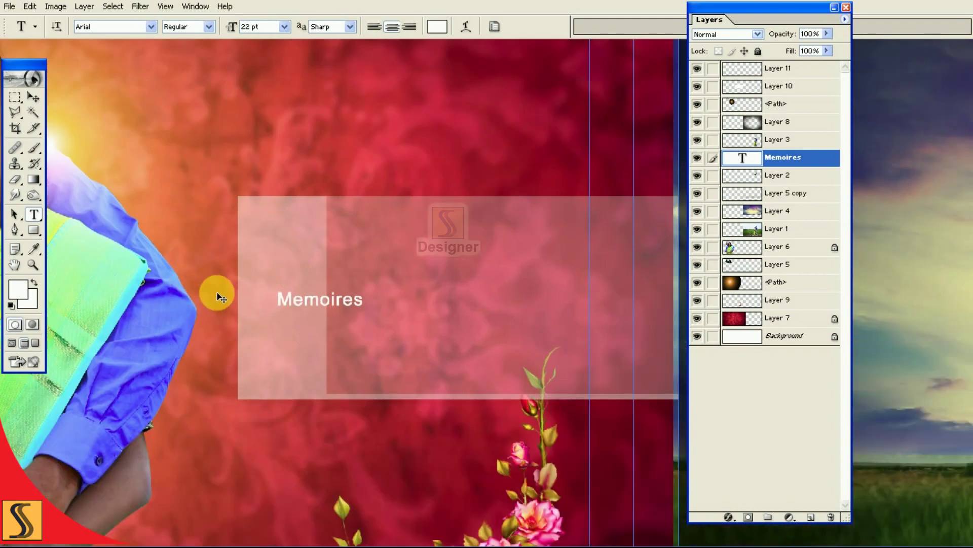
pyautogui.scroll(1, 333, 322)
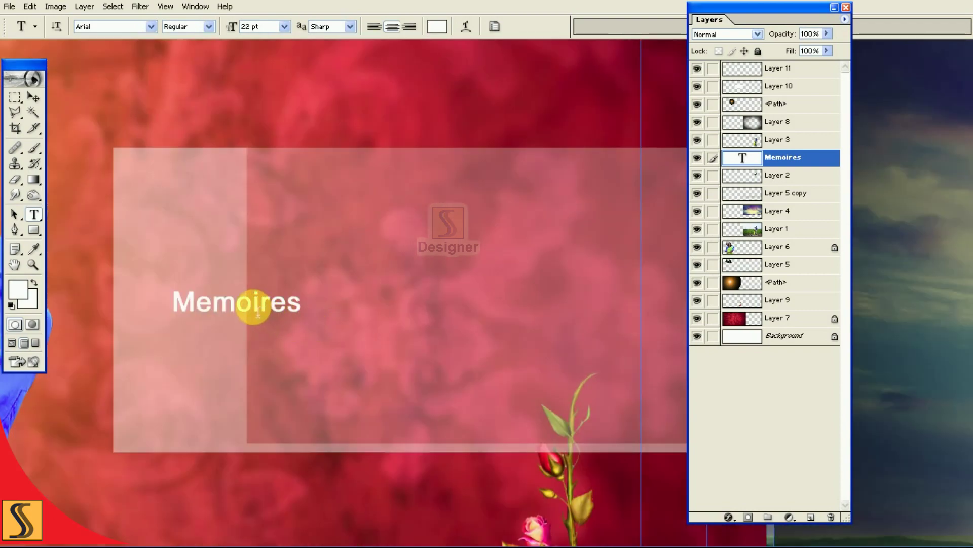
pyautogui.click(297, 314)
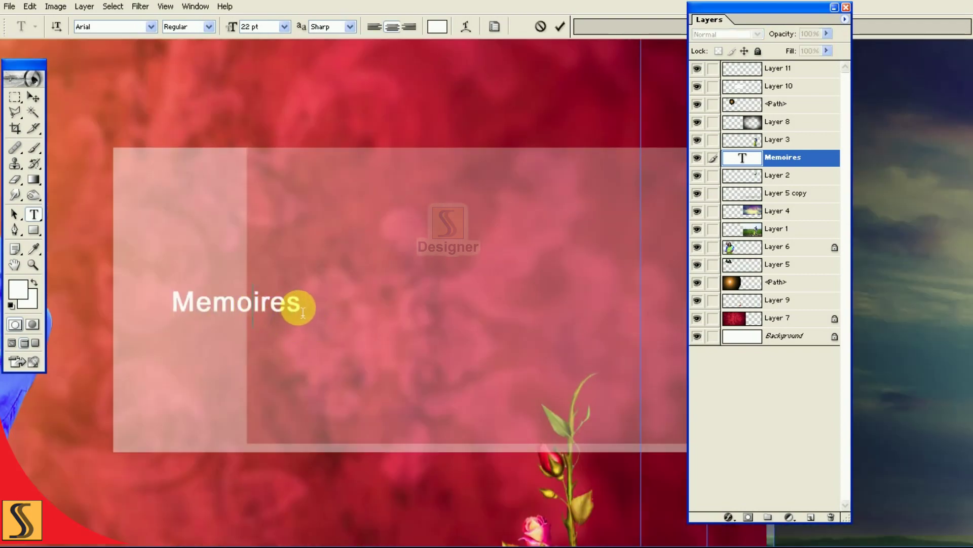
pyautogui.write('r')
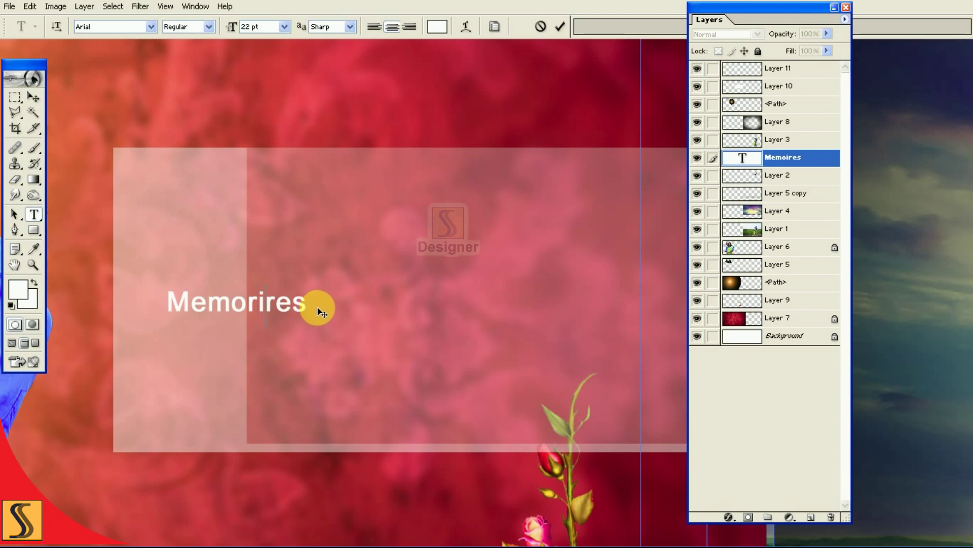
pyautogui.press('Delete')
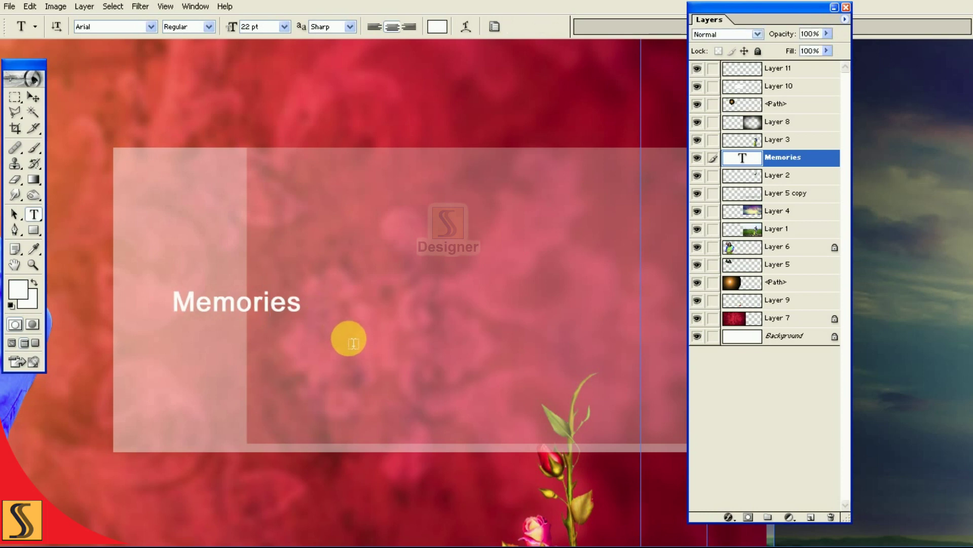
pyautogui.click(771, 358)
pyautogui.press('super')
pyautogui.click(775, 430)
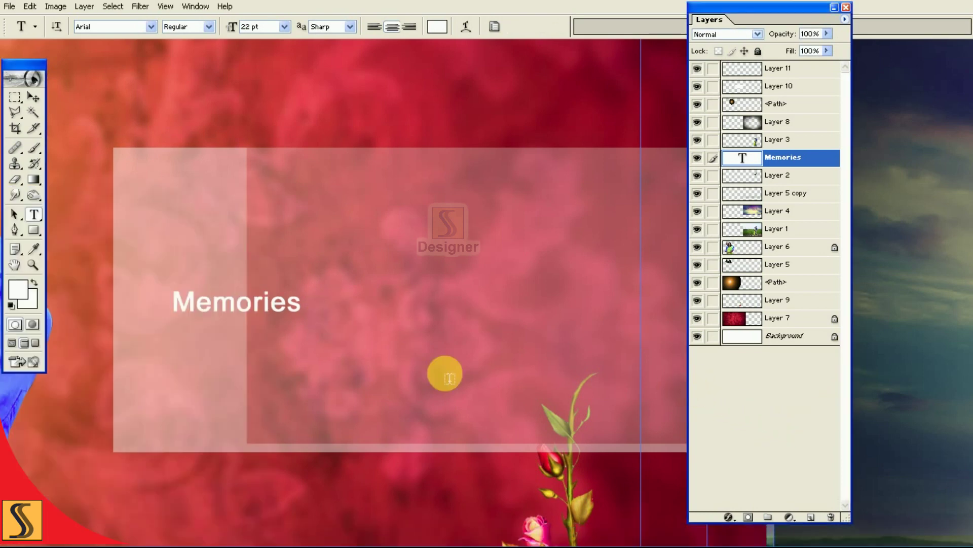
# Step: Move the Memories title right across the panel and enlarge it
pyautogui.press('v')
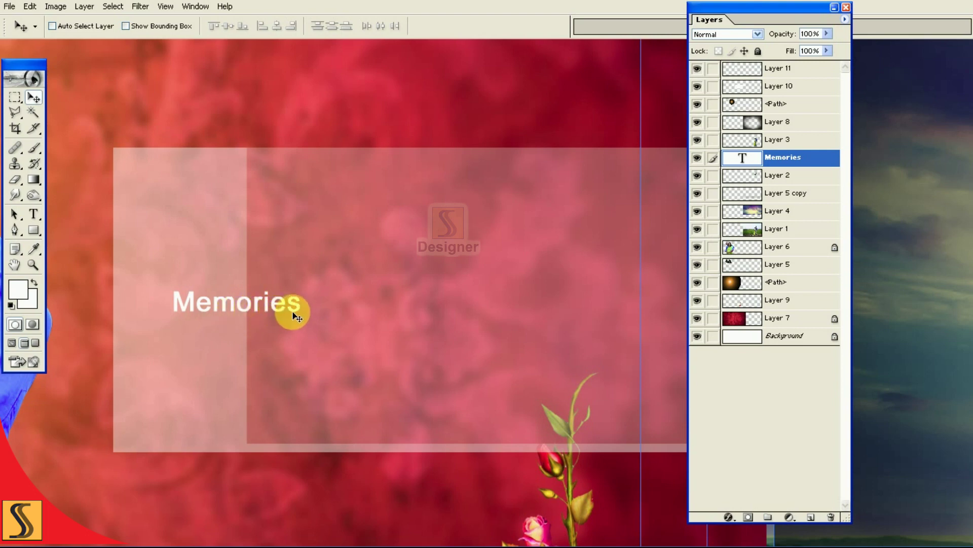
pyautogui.moveTo(297, 317)
pyautogui.mouseDown()
pyautogui.moveTo(412, 321)
pyautogui.moveTo(521, 341)
pyautogui.mouseUp()
pyautogui.hotkey('ctrl', 't')
pyautogui.moveTo(487, 304); pyautogui.dragTo(455, 299)
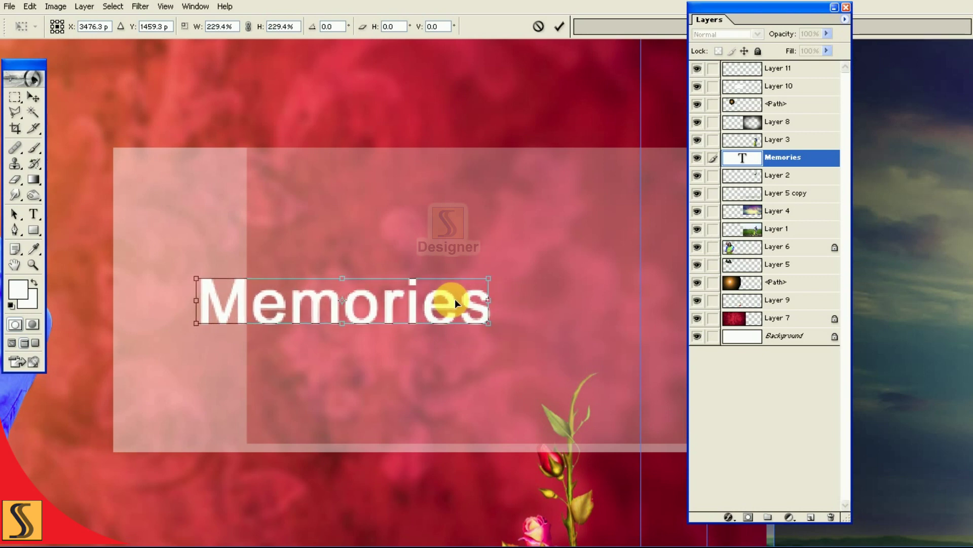
pyautogui.hotkey('shift', 'Left')
pyautogui.press('Down')
pyautogui.press('Down')
pyautogui.press('Down')
pyautogui.moveTo(488, 284); pyautogui.dragTo(497, 283)
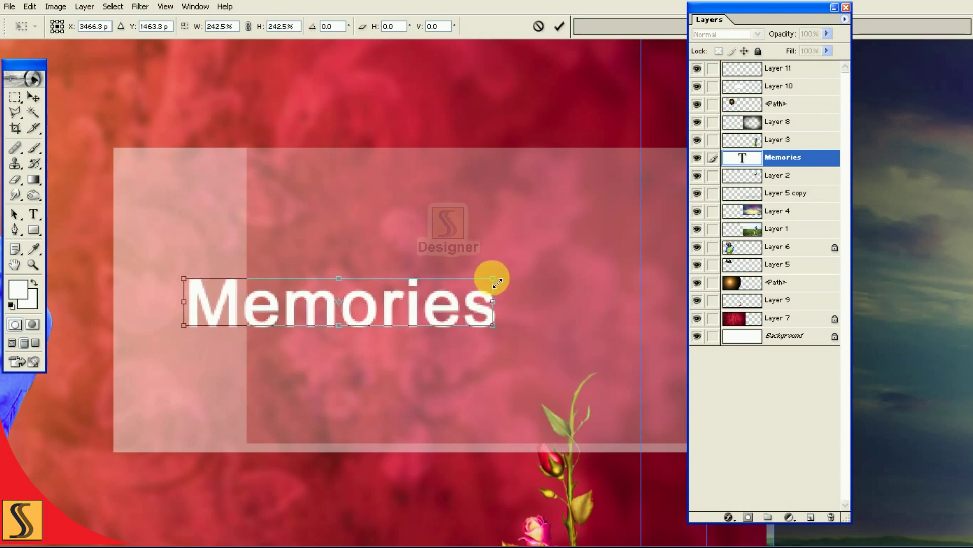
pyautogui.press('Return')
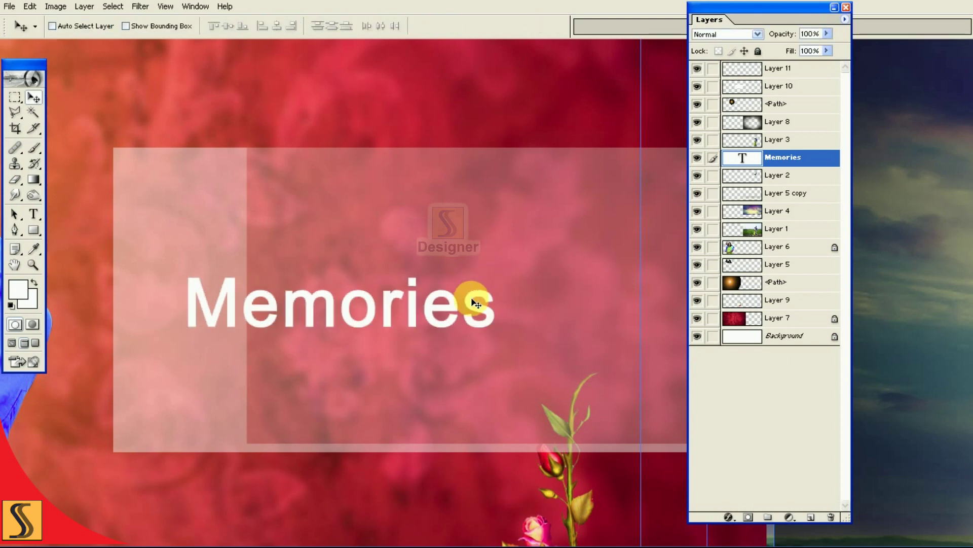
pyautogui.moveTo(482, 312); pyautogui.dragTo(489, 310)
# Step: Set the title font to Artlookin and turn off Faux Bold
pyautogui.press('t')
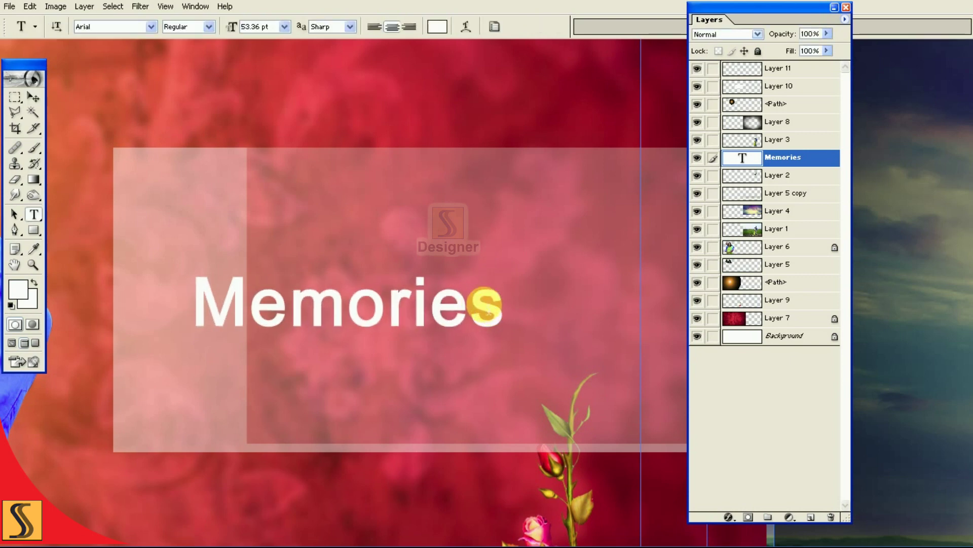
pyautogui.press('Down')
pyautogui.press('Down')
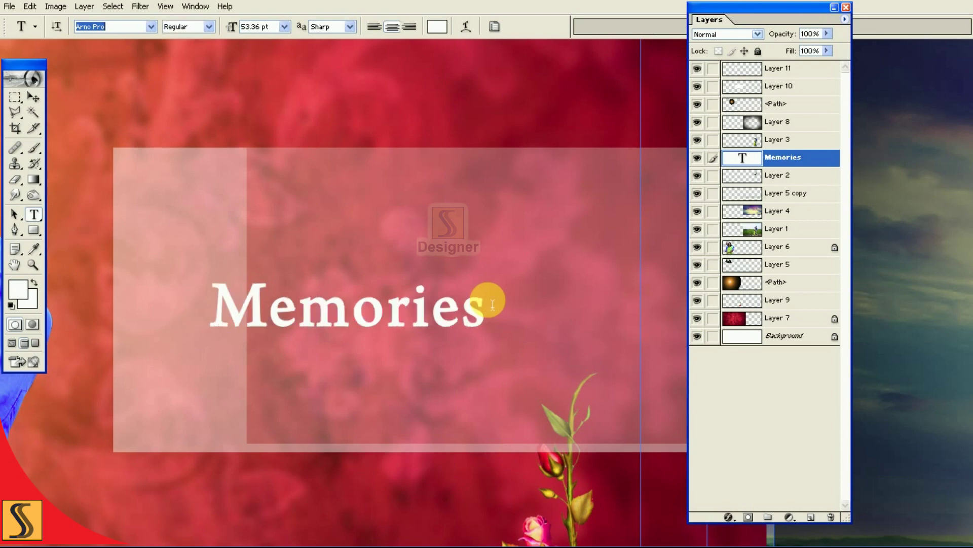
pyautogui.press('Down')
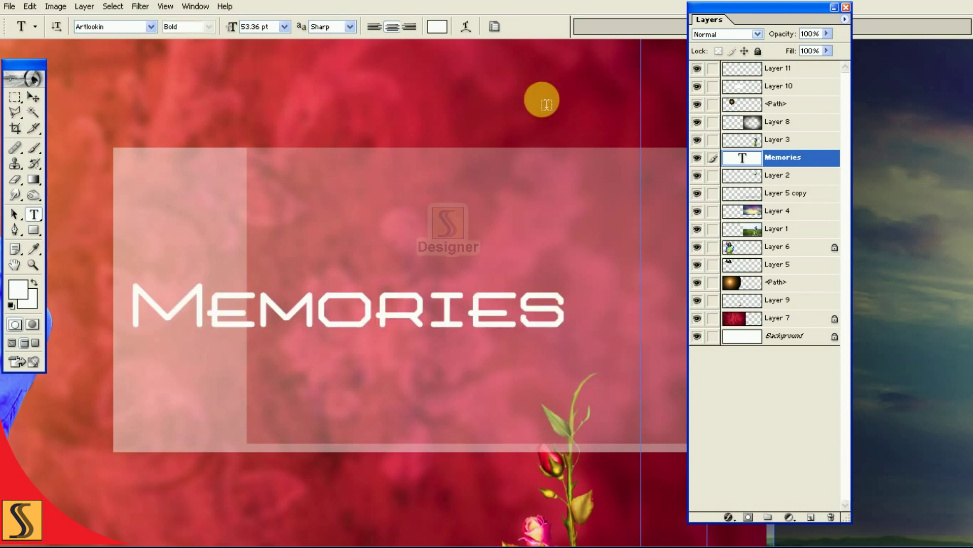
pyautogui.click(494, 26)
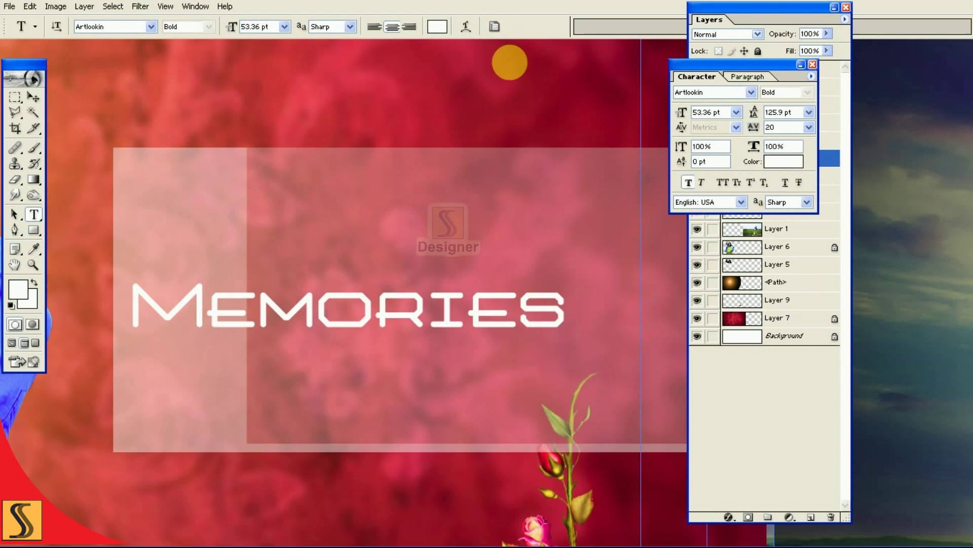
pyautogui.click(691, 184)
# Step: Stretch the Memories title taller and shift it right on the panel
pyautogui.press('v')
pyautogui.hotkey('ctrl', 't')
pyautogui.moveTo(491, 288); pyautogui.dragTo(491, 270)
pyautogui.press('Return')
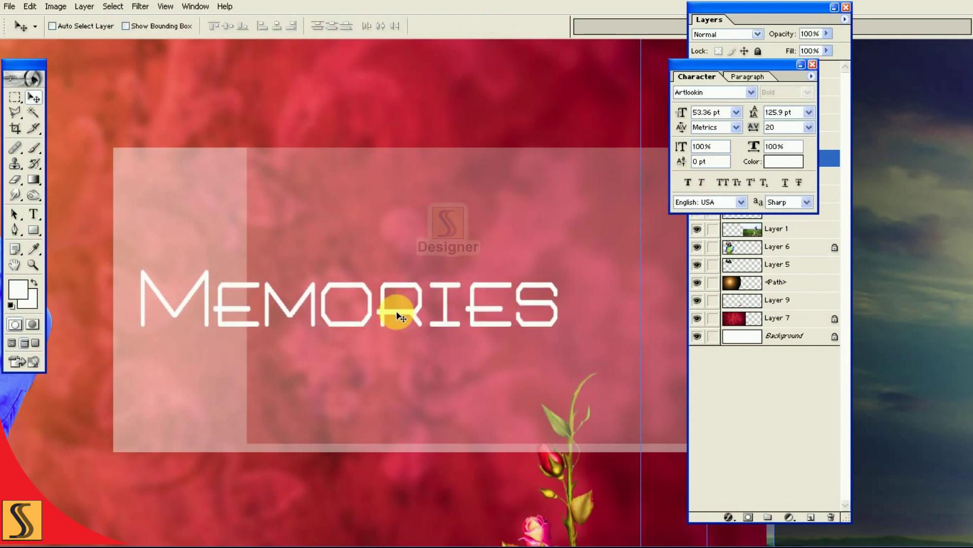
pyautogui.moveTo(382, 314); pyautogui.dragTo(416, 313)
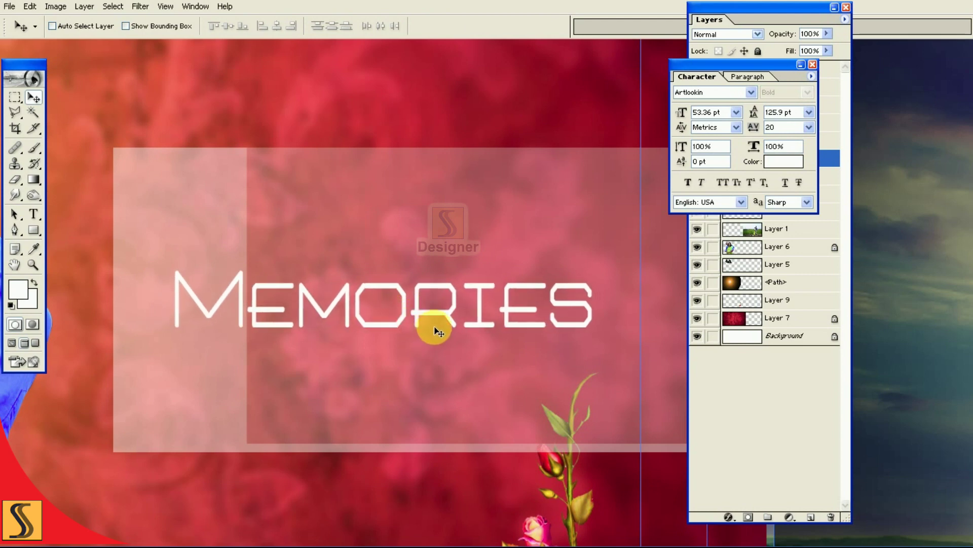
pyautogui.press('t')
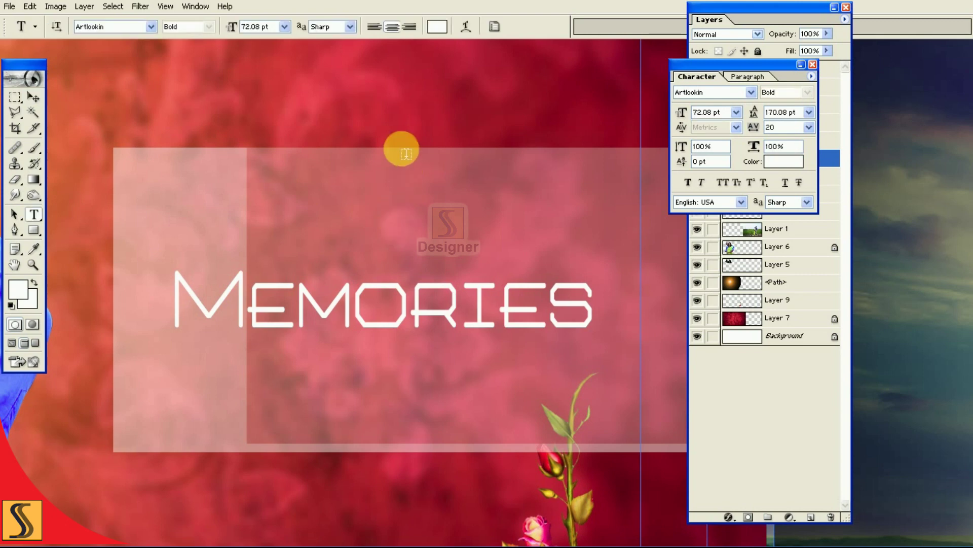
pyautogui.click(437, 27)
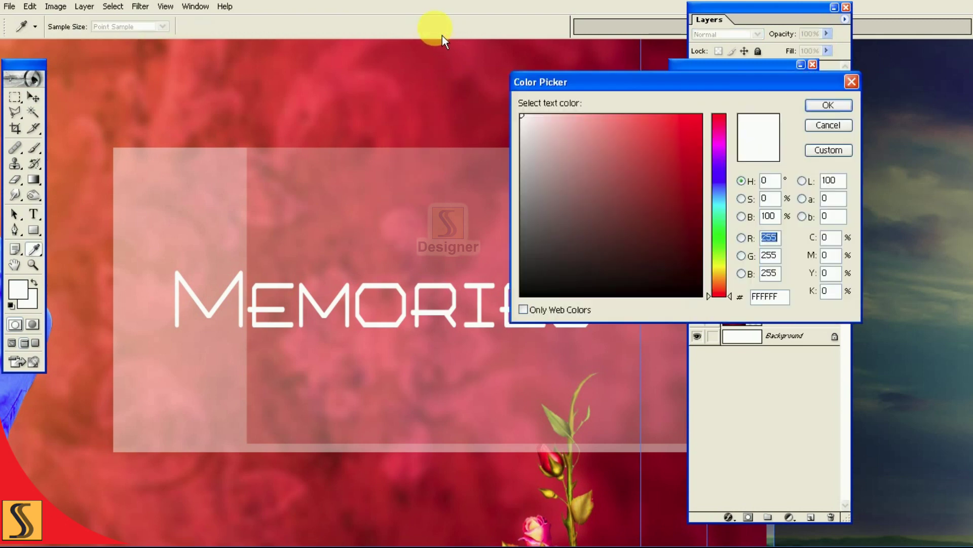
# Step: Recolour the Memories title from white to a deep purple based on the sky's blue
pyautogui.click(956, 87)
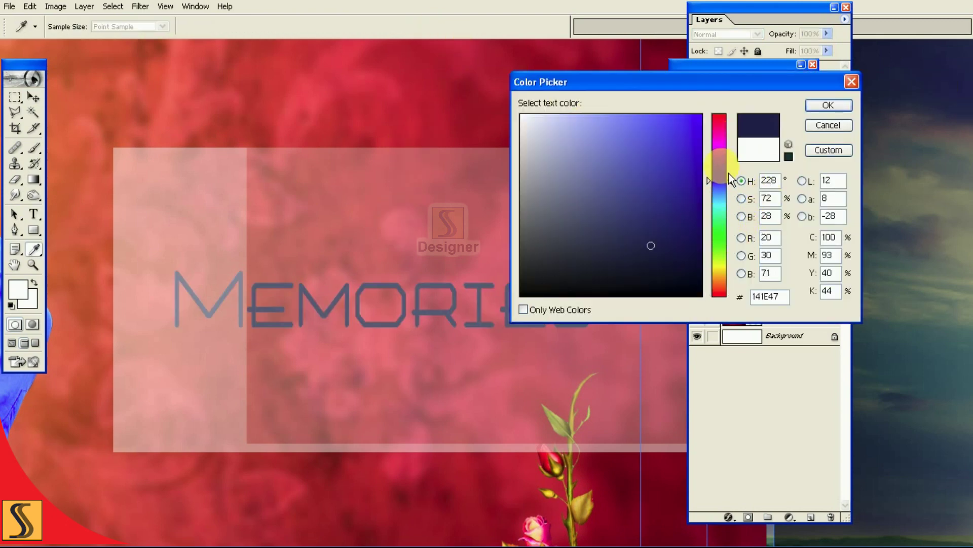
pyautogui.click(720, 155)
pyautogui.click(692, 238)
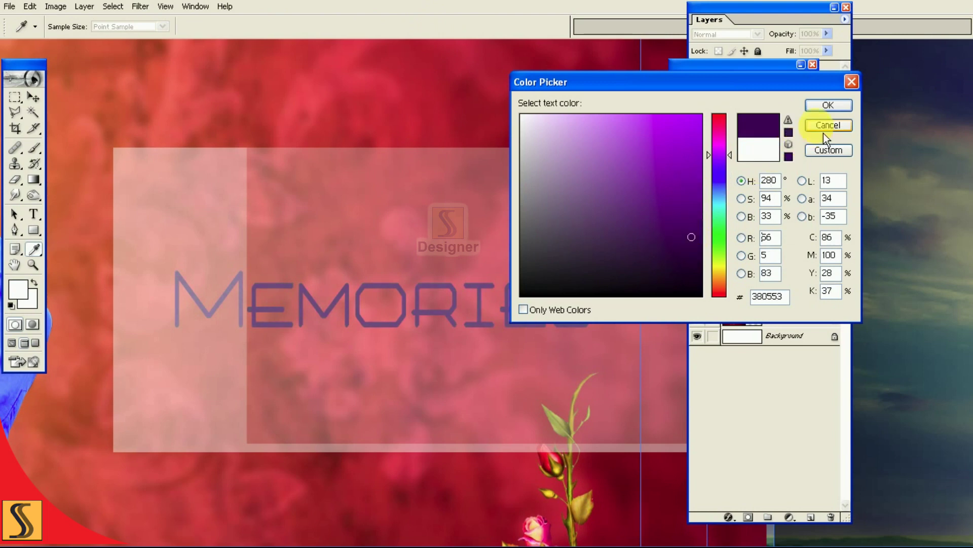
pyautogui.click(826, 106)
pyautogui.click(709, 147)
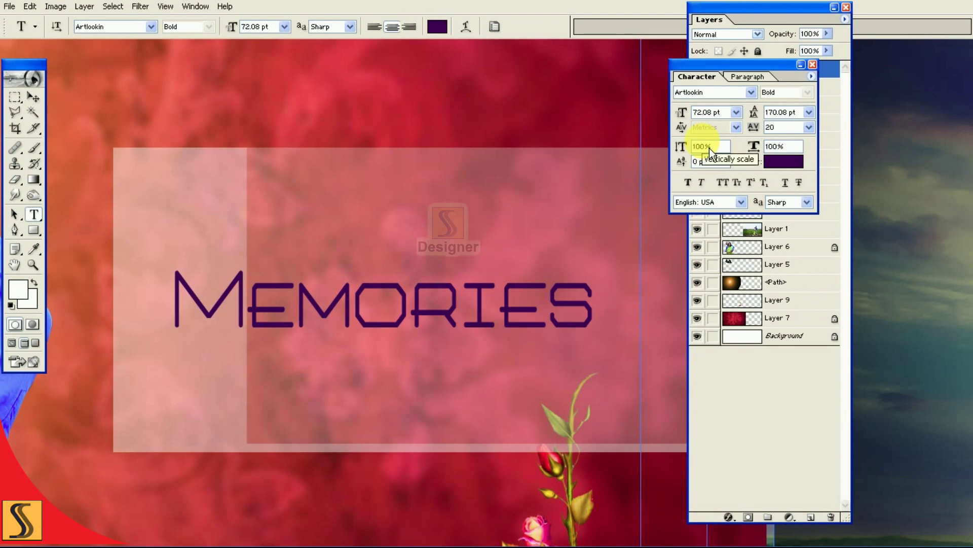
pyautogui.click(813, 64)
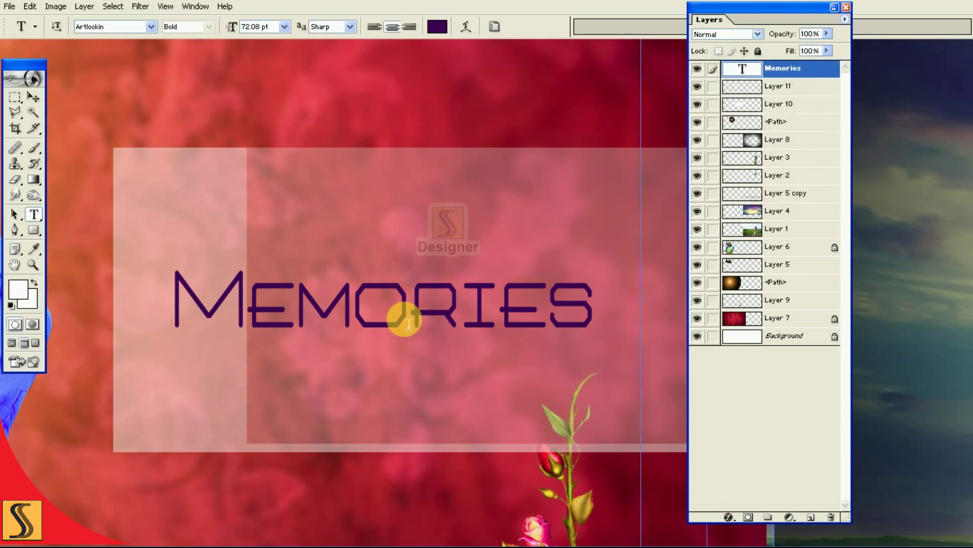
# Step: Select the Memories title text, then exit text editing without changes
pyautogui.hotkey('ctrl', '-')
pyautogui.press('F7')
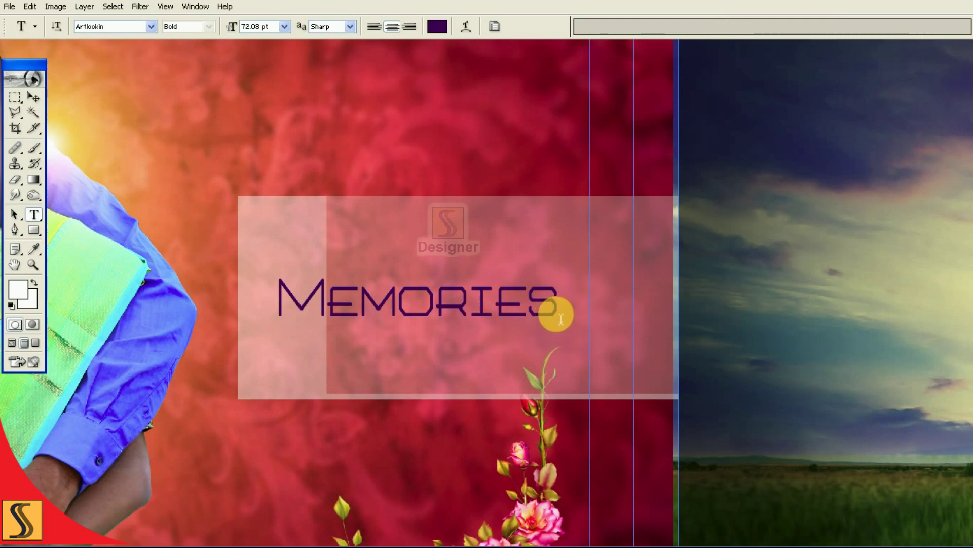
pyautogui.moveTo(558, 315); pyautogui.dragTo(468, 326)
pyautogui.doubleClick(488, 318)
pyautogui.click(488, 319)
pyautogui.doubleClick(488, 318)
pyautogui.click(488, 318)
pyautogui.hotkey('ctrl', 'Return')
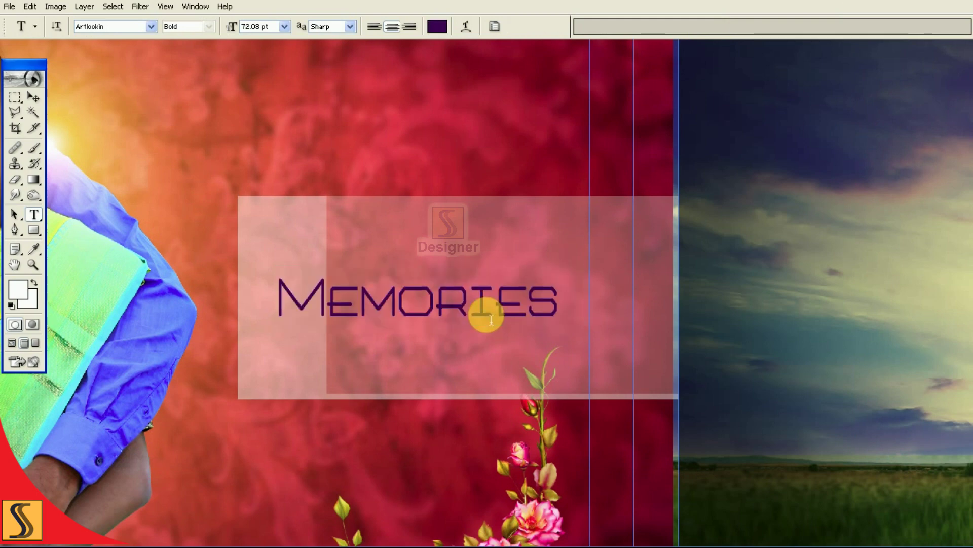
# Step: Add a 10 pt Arial line repeating 'Memories' six times along the panel's lower edge
pyautogui.hscroll(-5, 489, 329)
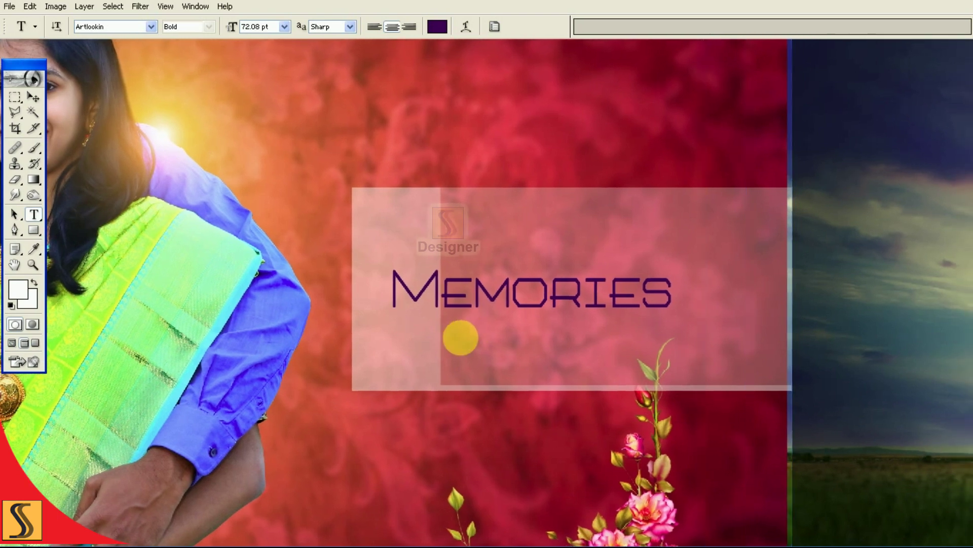
pyautogui.click(371, 426)
pyautogui.write('Memories Memories')
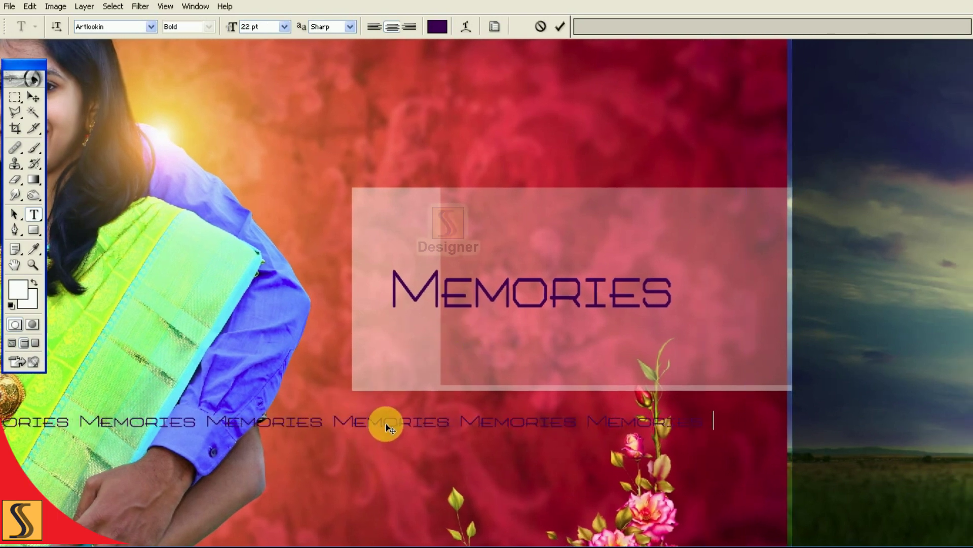
pyautogui.write('Memories Memories Memories Memories Arial')
pyautogui.press('Tab')
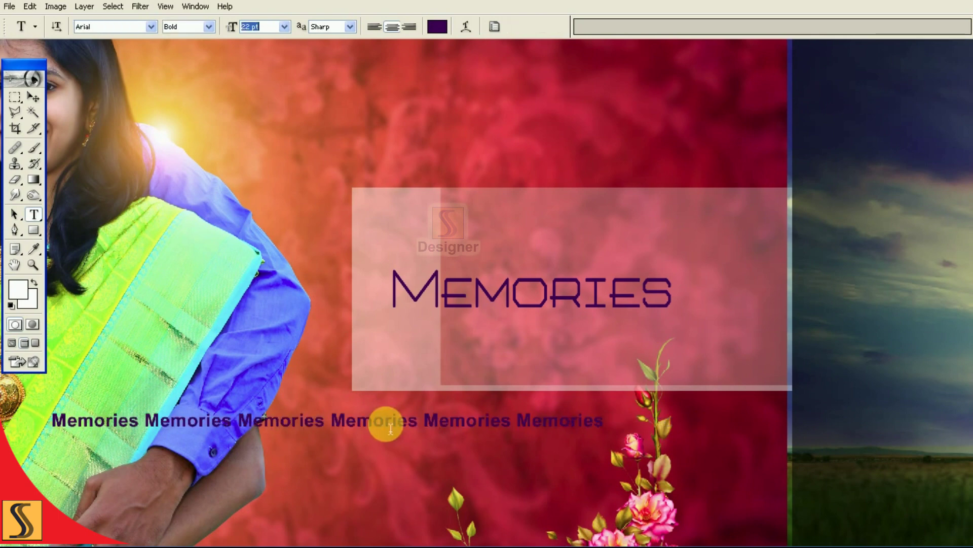
pyautogui.write('10')
pyautogui.press('Return')
pyautogui.hotkey('ctrl', 'Return')
pyautogui.press('v')
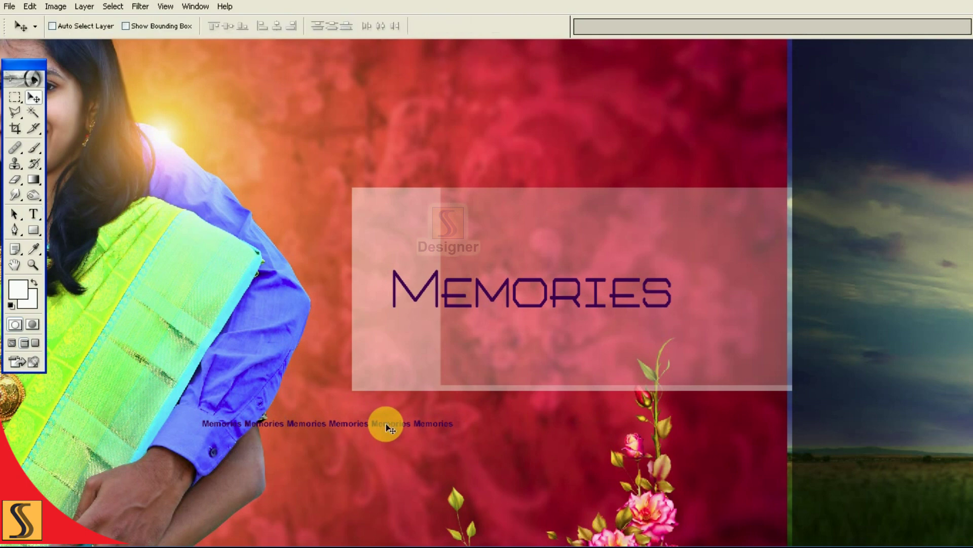
pyautogui.moveTo(461, 442); pyautogui.dragTo(581, 394)
# Step: Give the small repeated line a dark colour and shift it right
pyautogui.press('t')
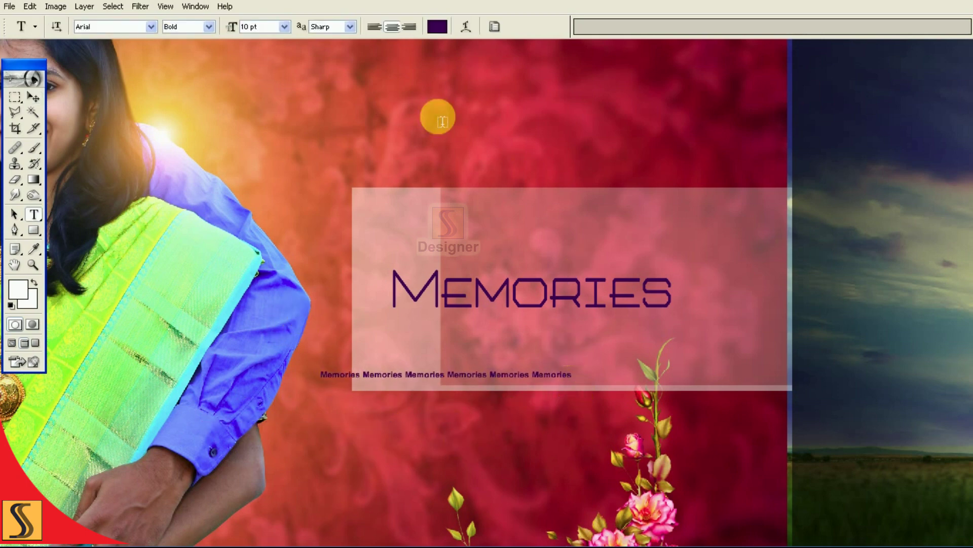
pyautogui.click(438, 26)
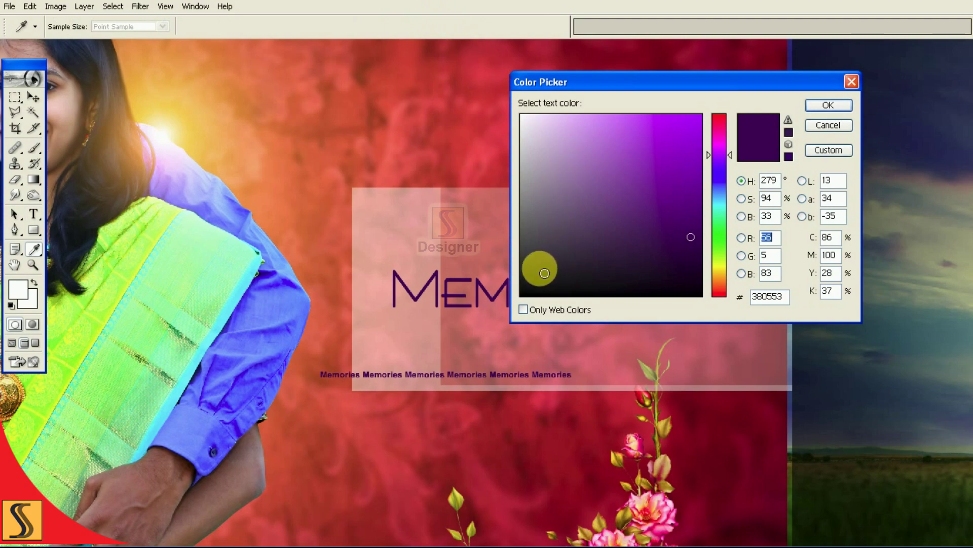
pyautogui.click(539, 265)
pyautogui.press('Return')
pyautogui.hotkey('ctrl', '+')
pyautogui.scroll(-2, 522, 319)
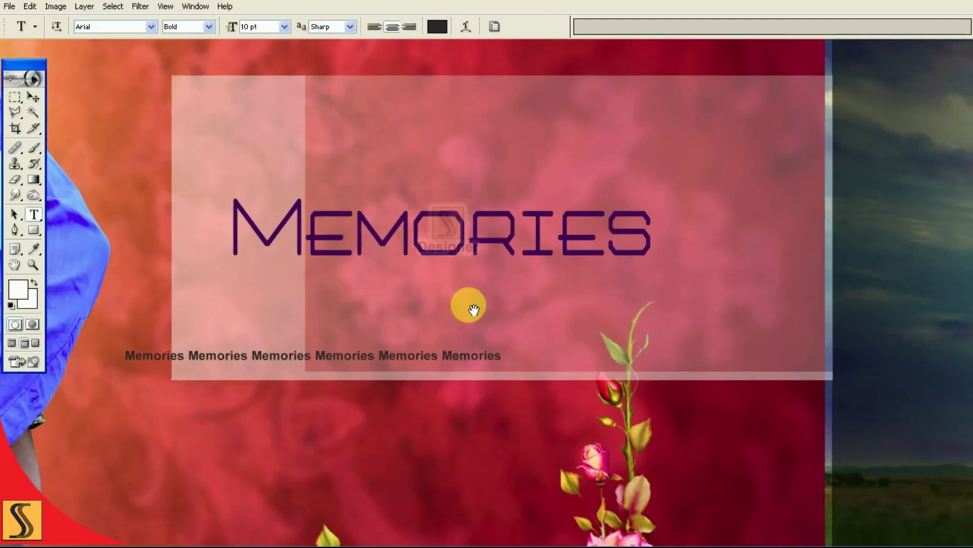
pyautogui.press('v')
pyautogui.moveTo(527, 357); pyautogui.dragTo(589, 358)
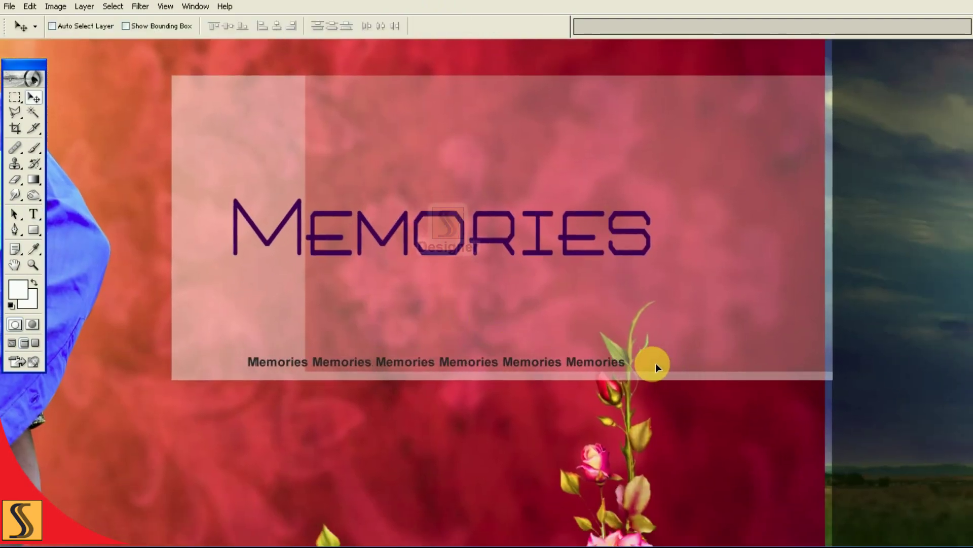
# Step: Paste more 'Memories' words into the small line to lengthen it
pyautogui.press('t')
pyautogui.moveTo(524, 355); pyautogui.dragTo(614, 349)
pyautogui.hotkey('ctrl', 'a')
pyautogui.hotkey('ctrl', 'v')
pyautogui.hotkey('ctrl', 'Return')
pyautogui.press('v')
# Step: Set the repeated line to 8 pt and run it along the panel's bottom edge
pyautogui.press('t')
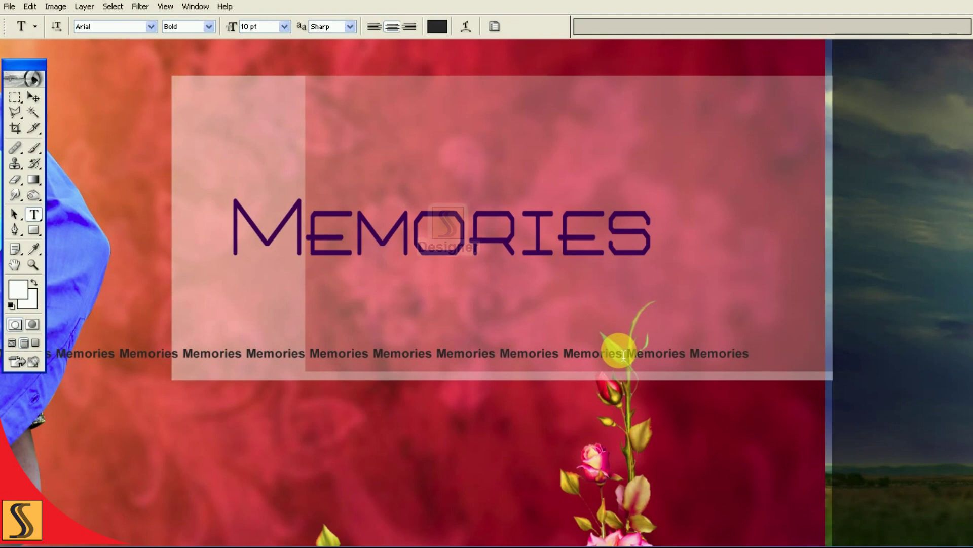
pyautogui.write('8')
pyautogui.press('Return')
pyautogui.press('v')
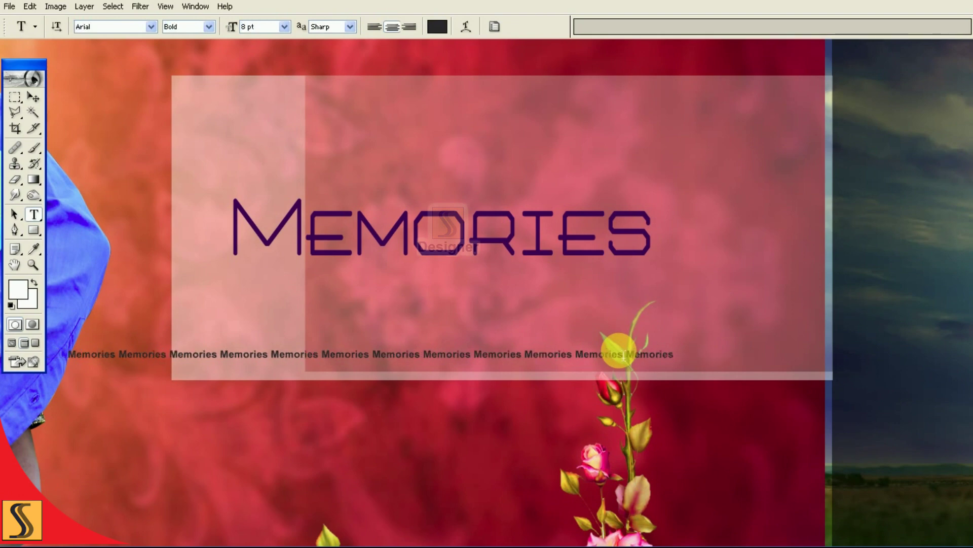
pyautogui.moveTo(590, 379); pyautogui.dragTo(725, 388)
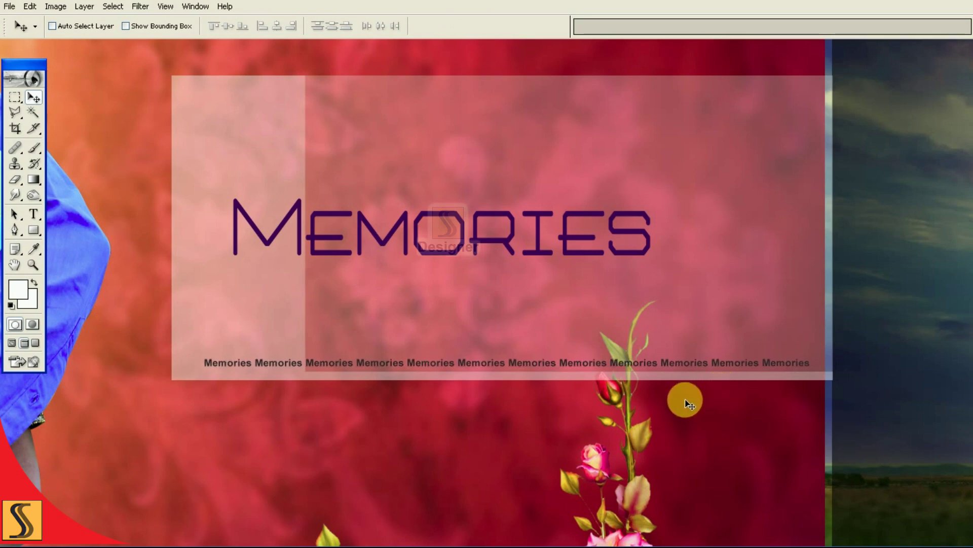
pyautogui.moveTo(644, 446); pyautogui.dragTo(639, 393)
pyautogui.press('t')
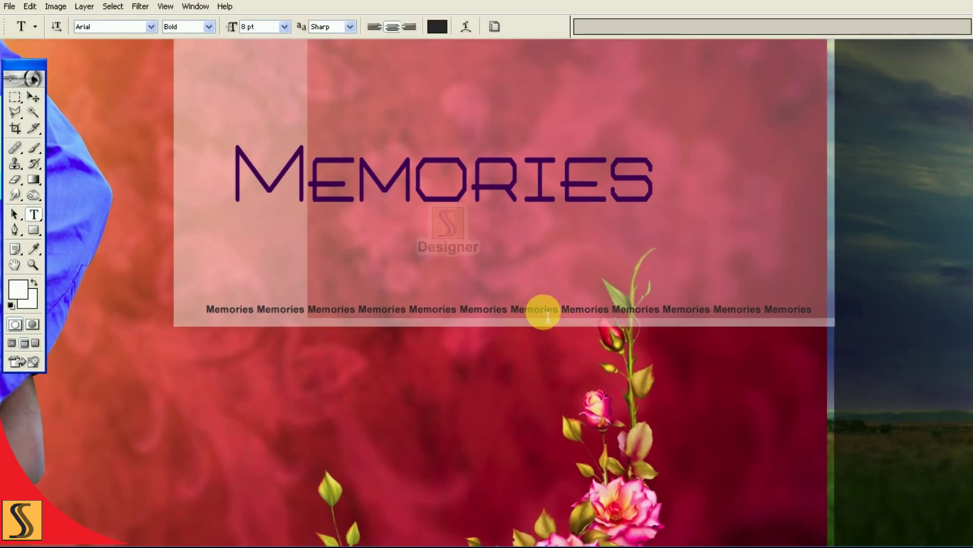
# Step: Duplicate the small Memories line below the original and delete the left half of its words
pyautogui.press('v')
pyautogui.moveTo(603, 305); pyautogui.dragTo(602, 394)
pyautogui.press('t')
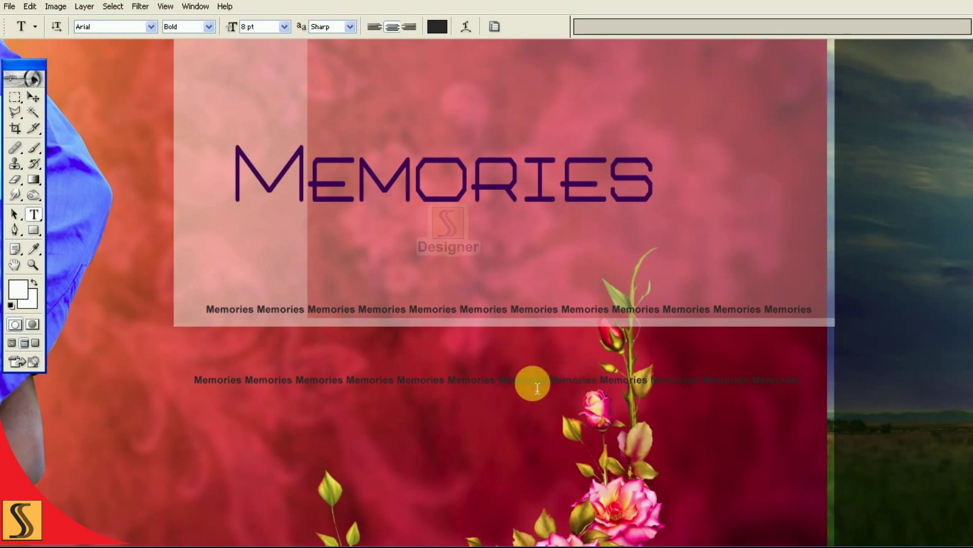
pyautogui.moveTo(505, 386); pyautogui.dragTo(160, 388)
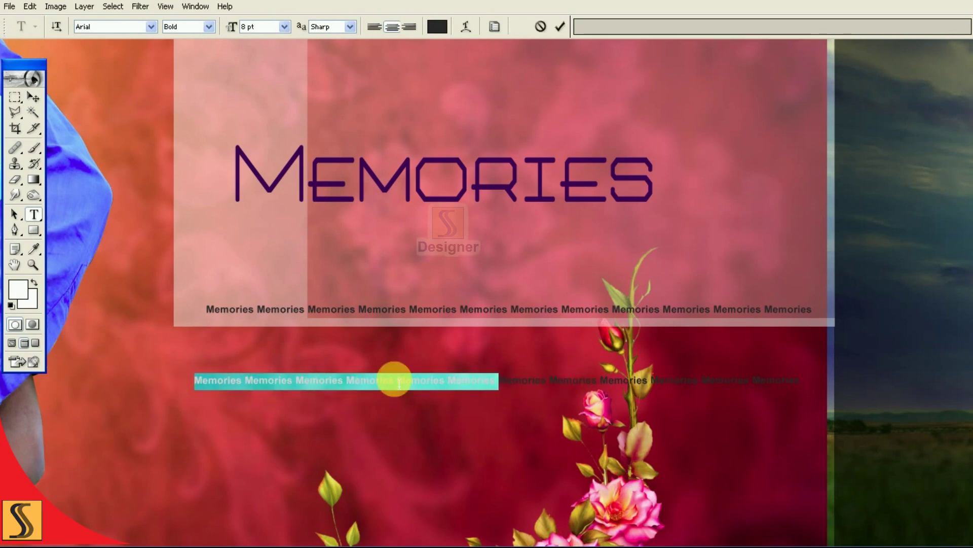
pyautogui.press('BackSpace')
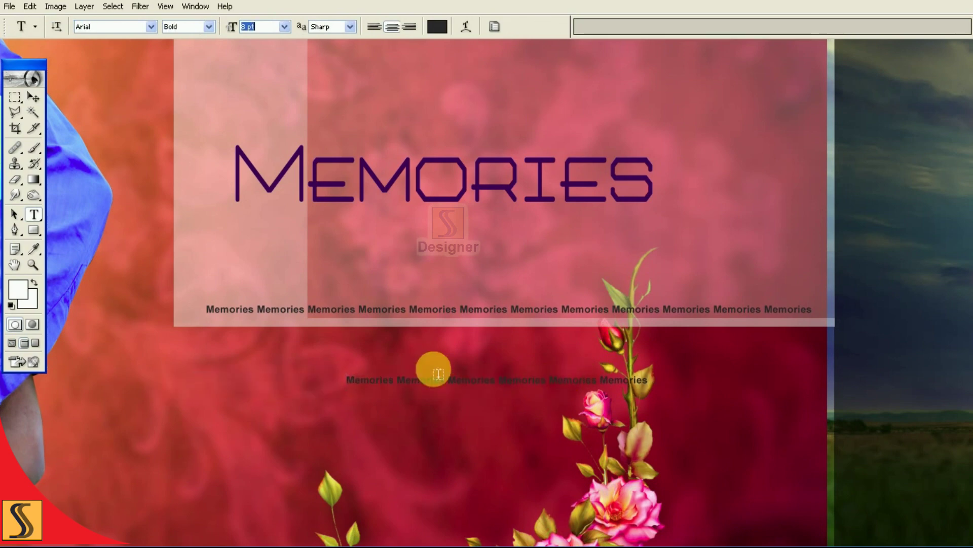
# Step: Set the copy's font size to 20 pt and place it just under the translucent panel
pyautogui.write('30')
pyautogui.press('Return')
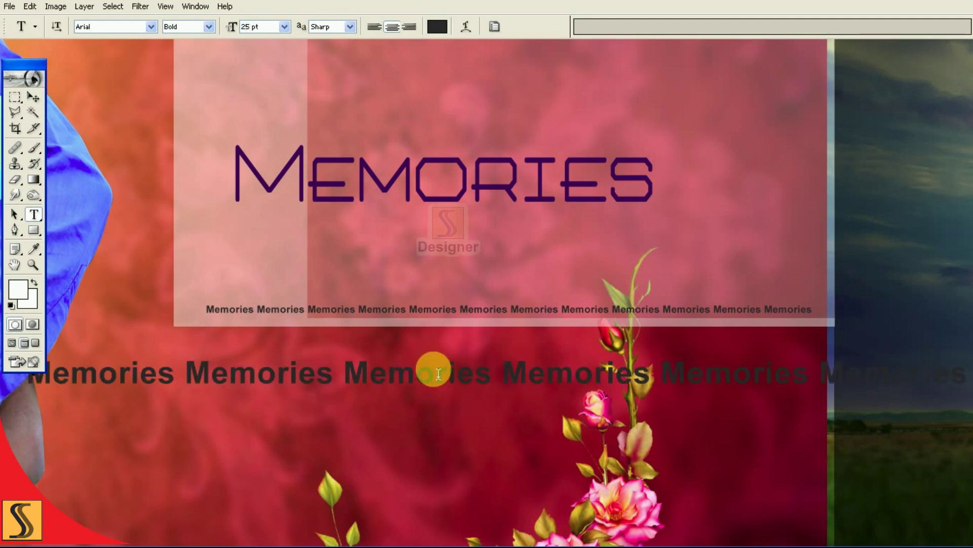
pyautogui.press('v')
pyautogui.press('t')
pyautogui.write('20')
pyautogui.press('Return')
pyautogui.press('v')
pyautogui.moveTo(622, 412); pyautogui.dragTo(595, 382)
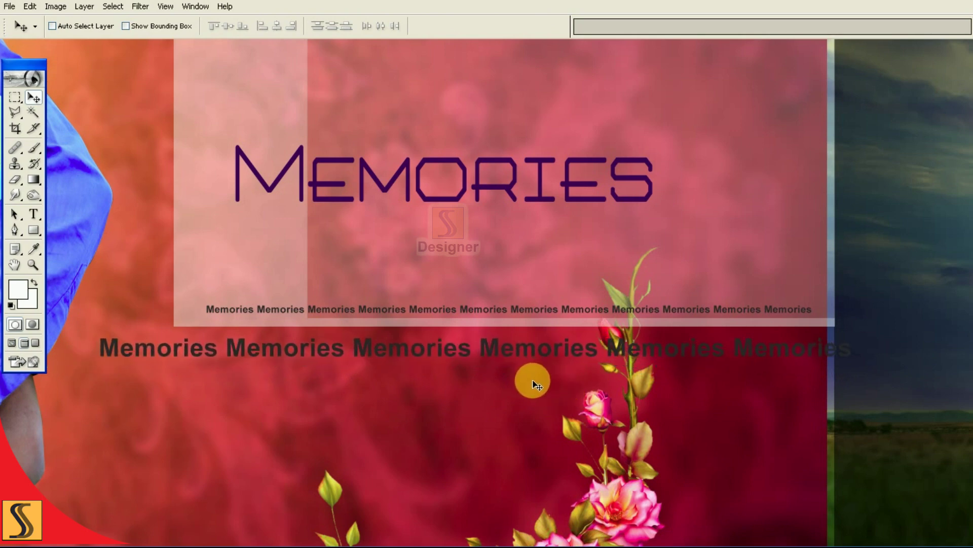
pyautogui.press('F7')
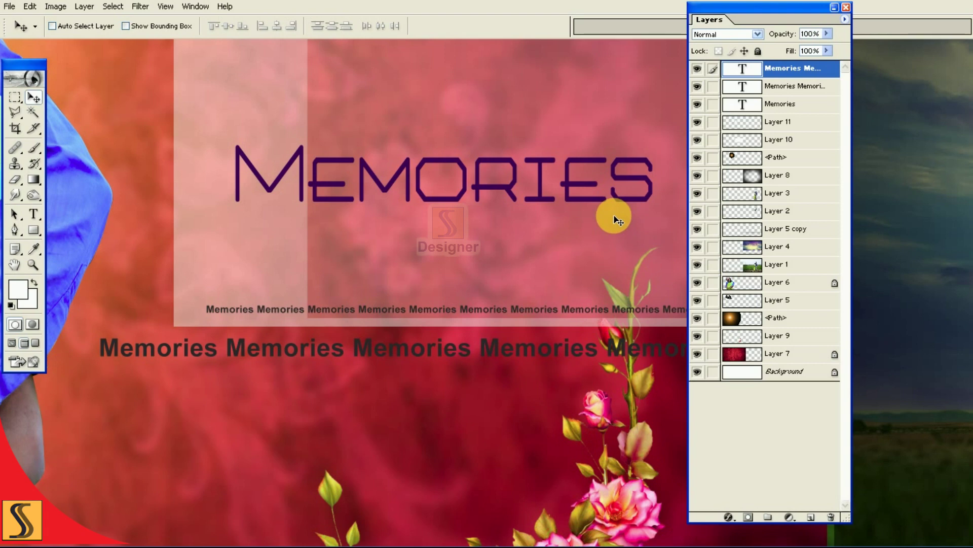
# Step: Change the large lower Memories line's text colour to teal
pyautogui.press('t')
pyautogui.click(439, 26)
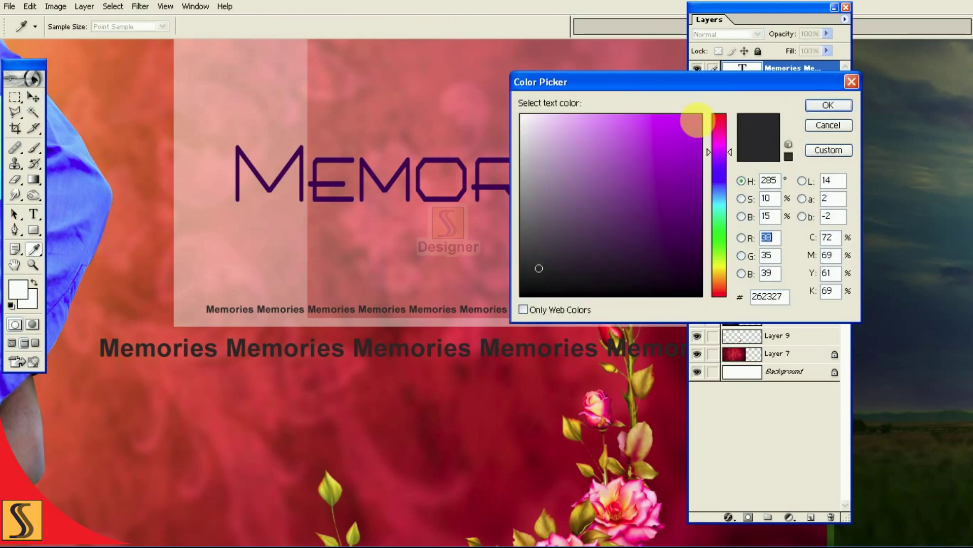
pyautogui.click(719, 204)
pyautogui.moveTo(663, 210); pyautogui.dragTo(662, 201)
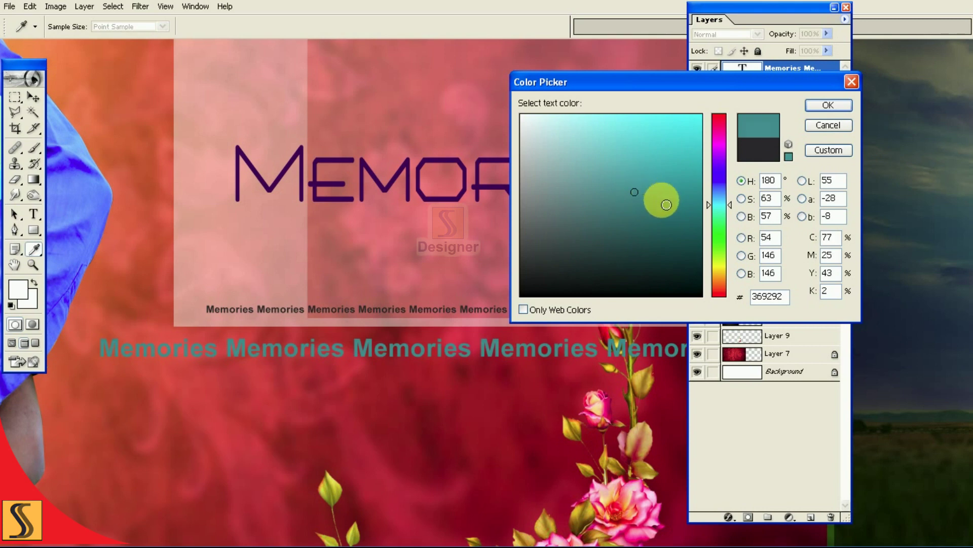
pyautogui.press('Return')
# Step: Rasterize the teal text layer into a plain pixel layer
pyautogui.press('v')
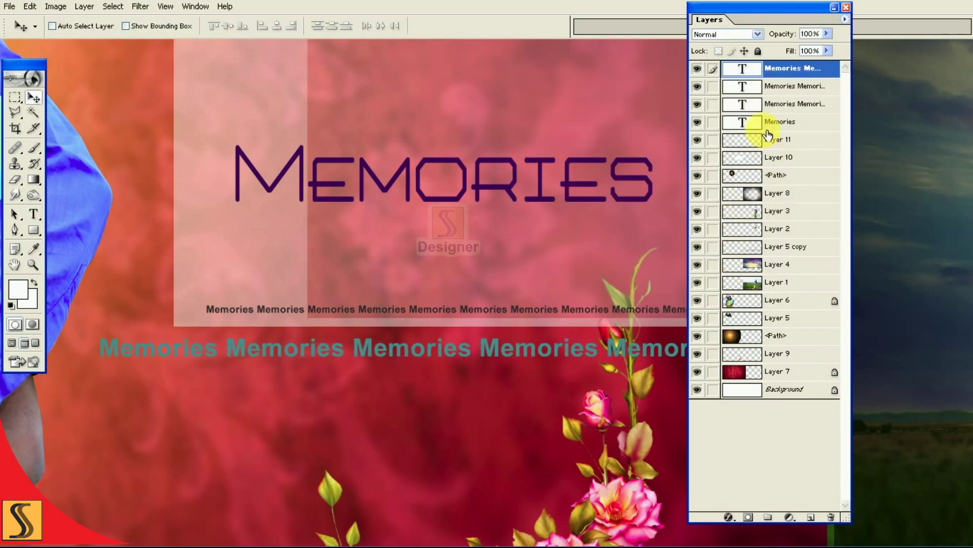
pyautogui.press('F7')
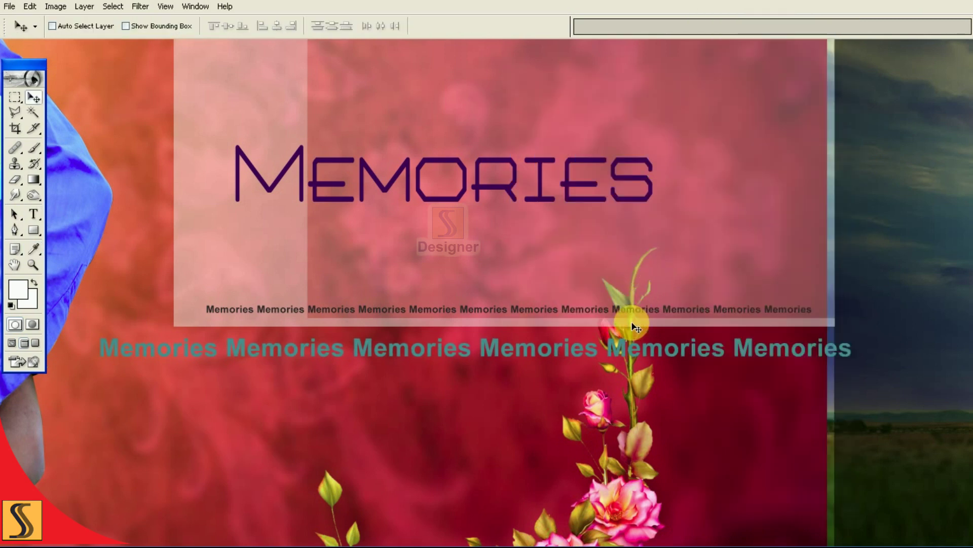
pyautogui.press('F7')
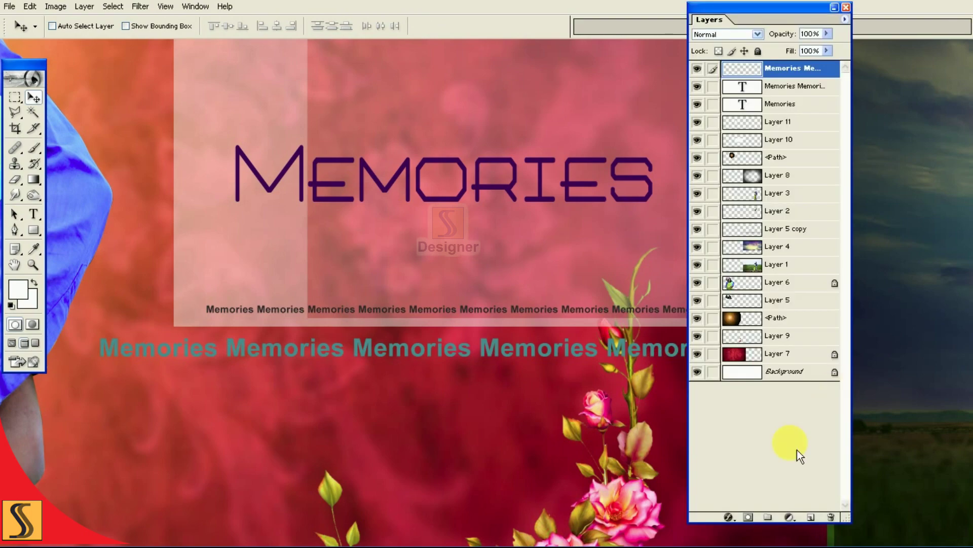
pyautogui.press('Tab')
# Step: Mask away both ends of the teal line with a small soft brush and apply the mask
pyautogui.press('b')
pyautogui.press('[')
pyautogui.press('[')
pyautogui.press('[')
pyautogui.moveTo(302, 368); pyautogui.dragTo(747, 288)
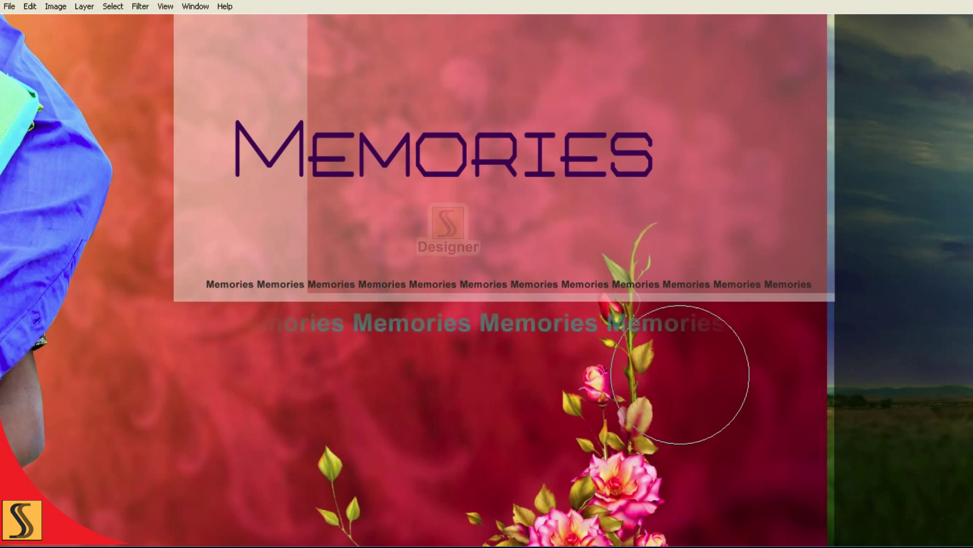
pyautogui.press('F7')
pyautogui.rightClick(791, 76)
pyautogui.click(824, 166)
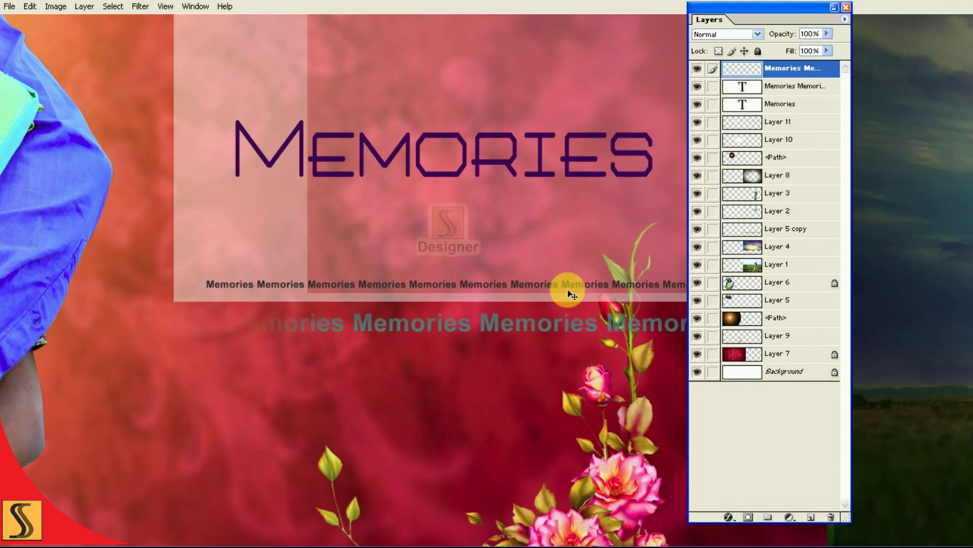
# Step: Nudge the teal line up and left, zoom in on the text lines, and select a layer there
pyautogui.hotkey('shift', 'Left')
pyautogui.press('Up')
pyautogui.press('Up')
pyautogui.press('Up')
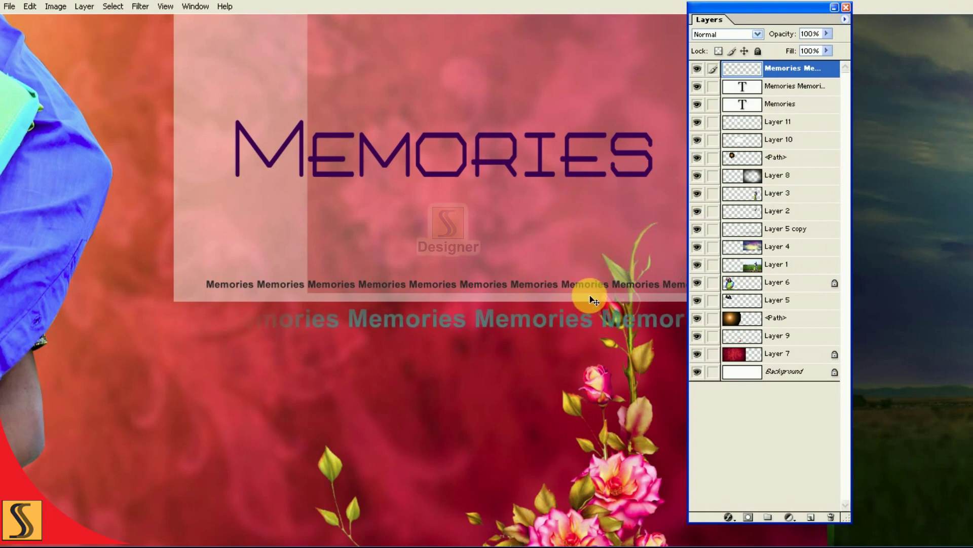
pyautogui.press('Tab')
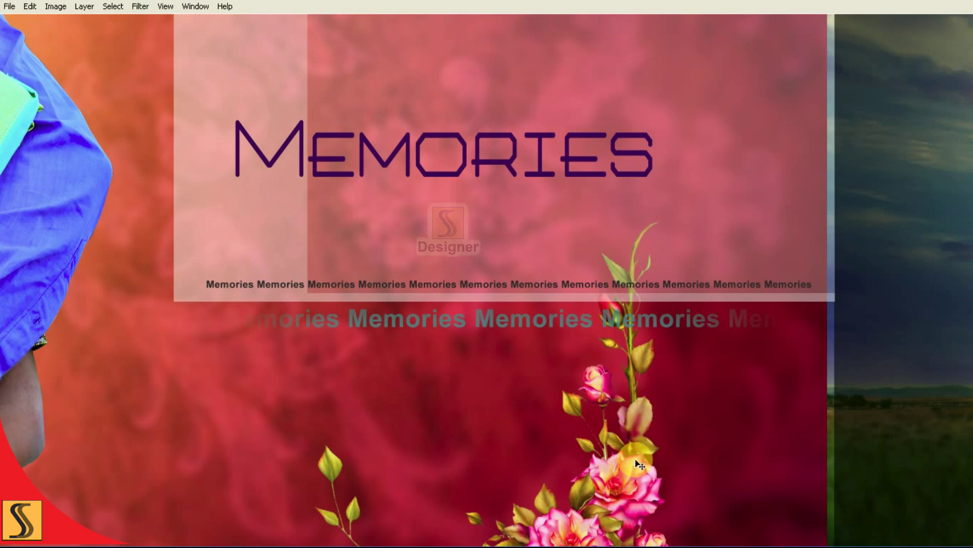
pyautogui.rightClick(638, 476)
pyautogui.click(647, 488)
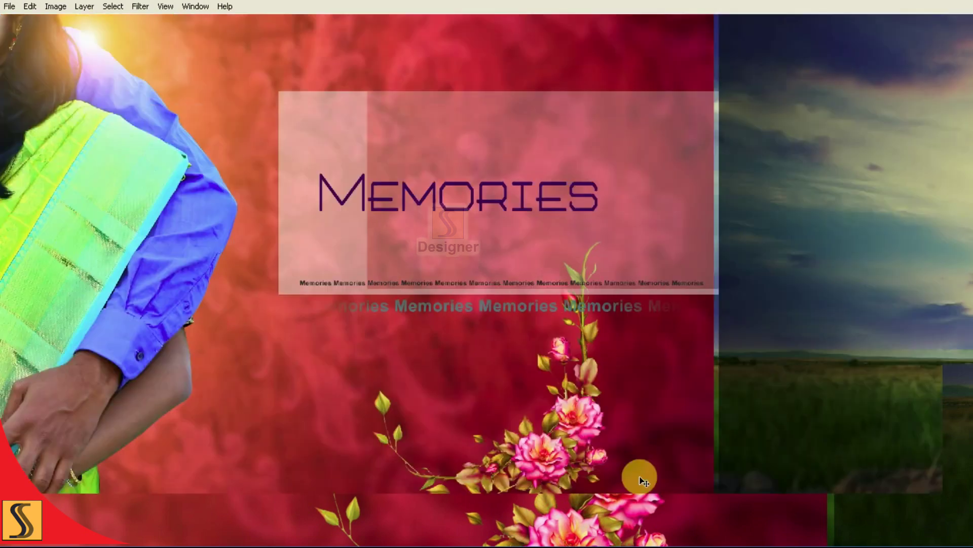
pyautogui.hotkey('ctrl', '+')
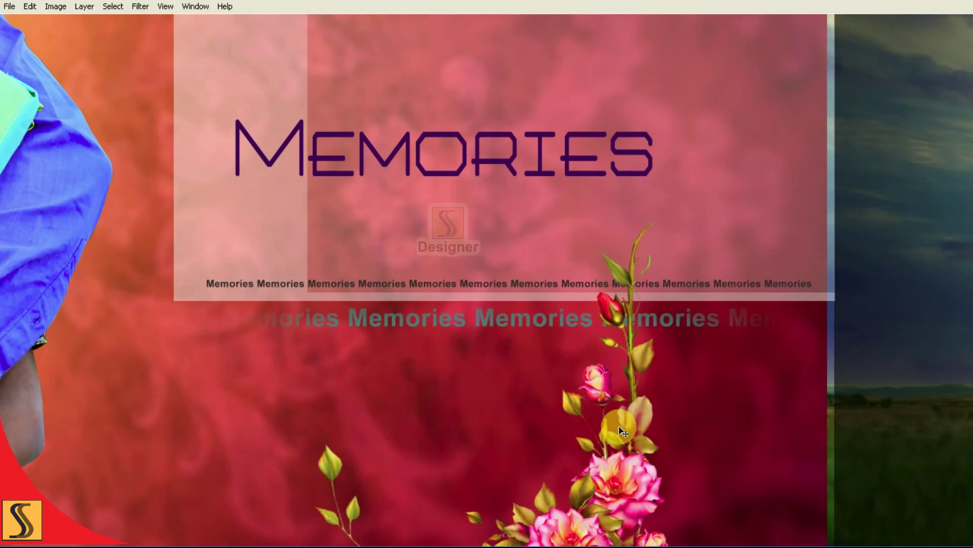
pyautogui.hotkey('ctrl', '+')
pyautogui.rightClick(575, 339)
pyautogui.click(588, 348)
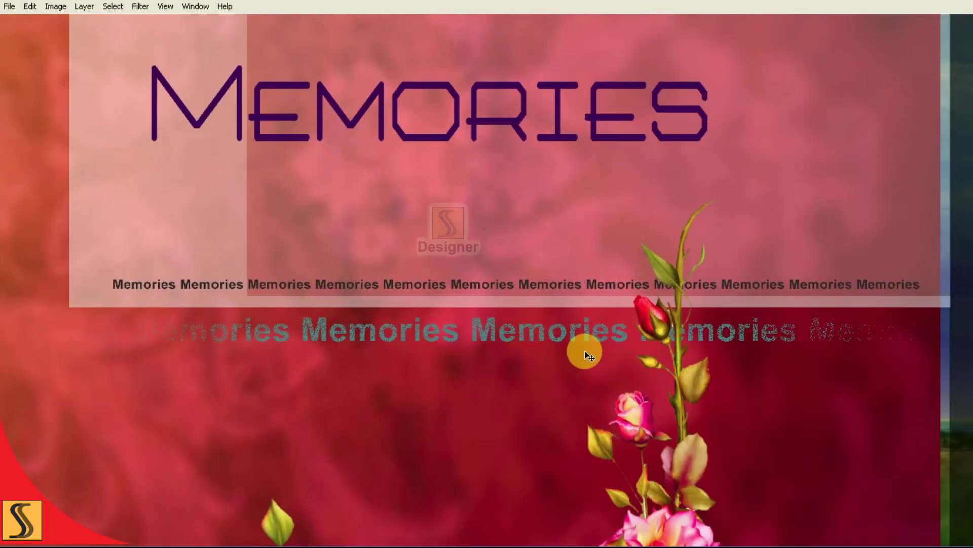
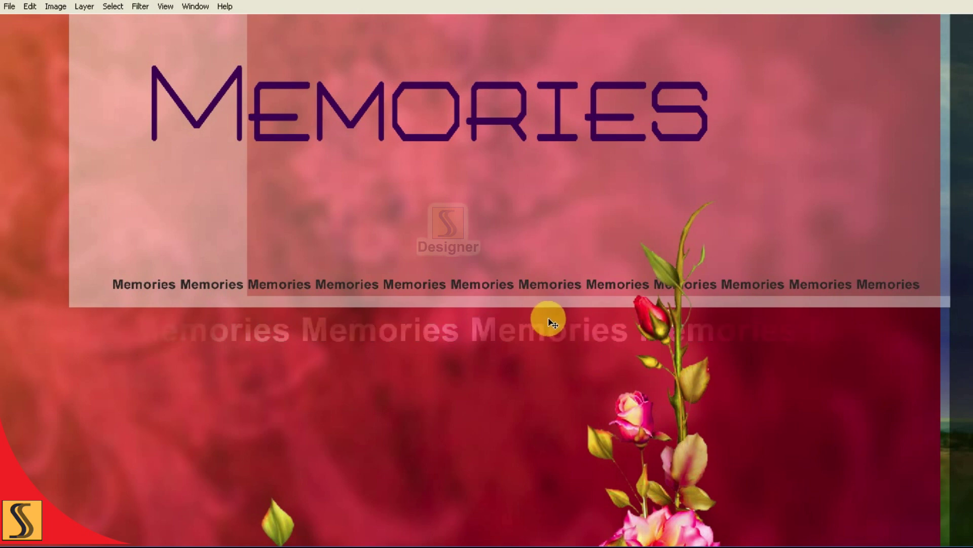
# Step: Merge the repeated 'Memories' text row down into the layer beneath it, then zoom out
pyautogui.moveTo(547, 282); pyautogui.dragTo(373, 283)
pyautogui.click(431, 294)
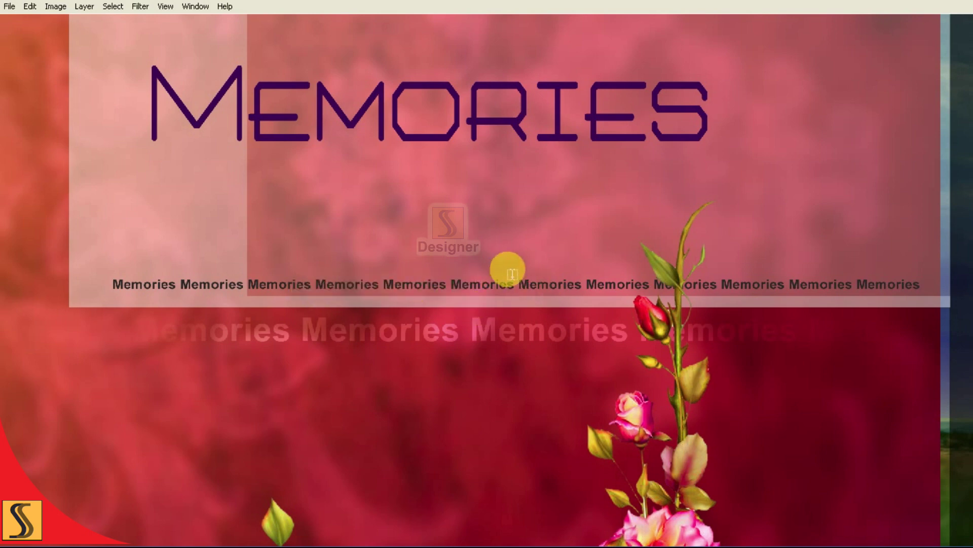
pyautogui.press('F7')
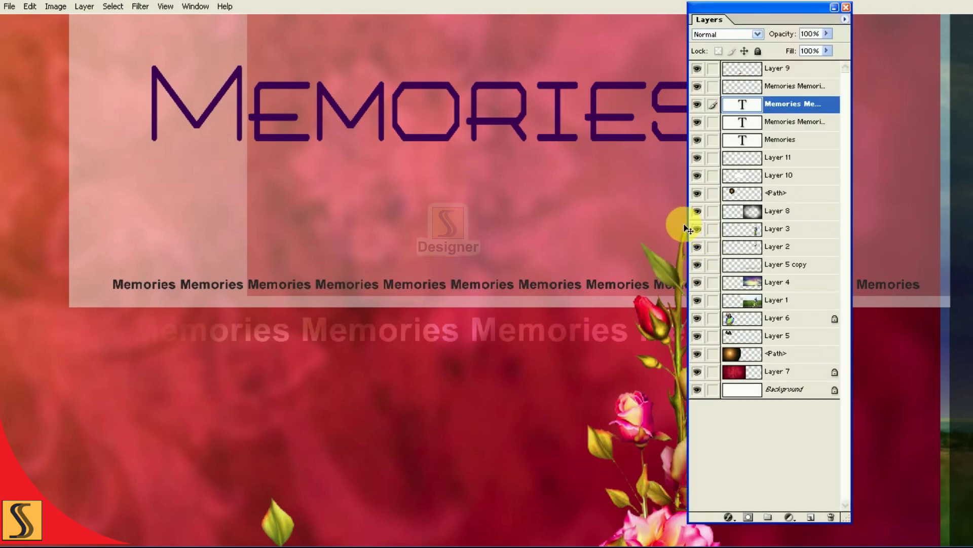
pyautogui.press('1')
pyautogui.hotkey('ctrl', 'e')
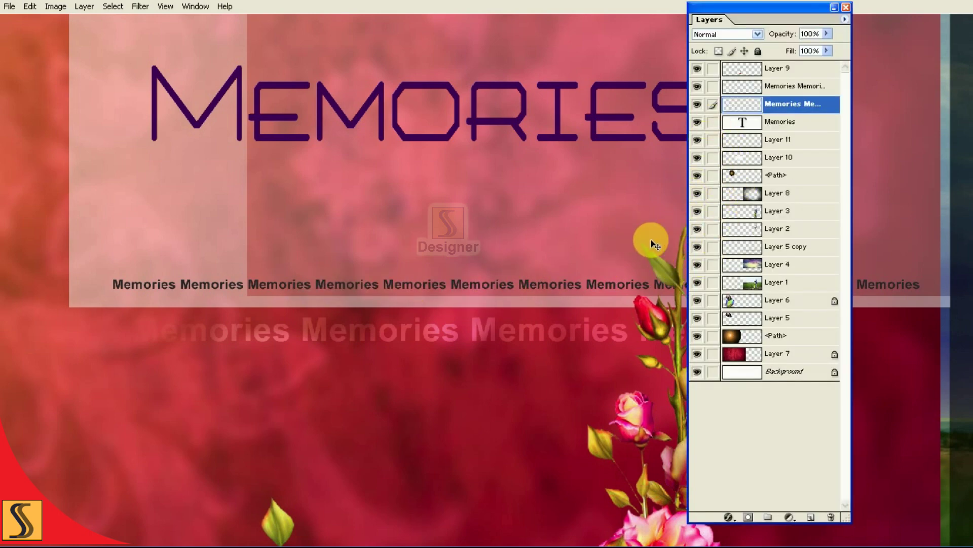
pyautogui.moveTo(532, 318); pyautogui.dragTo(504, 385)
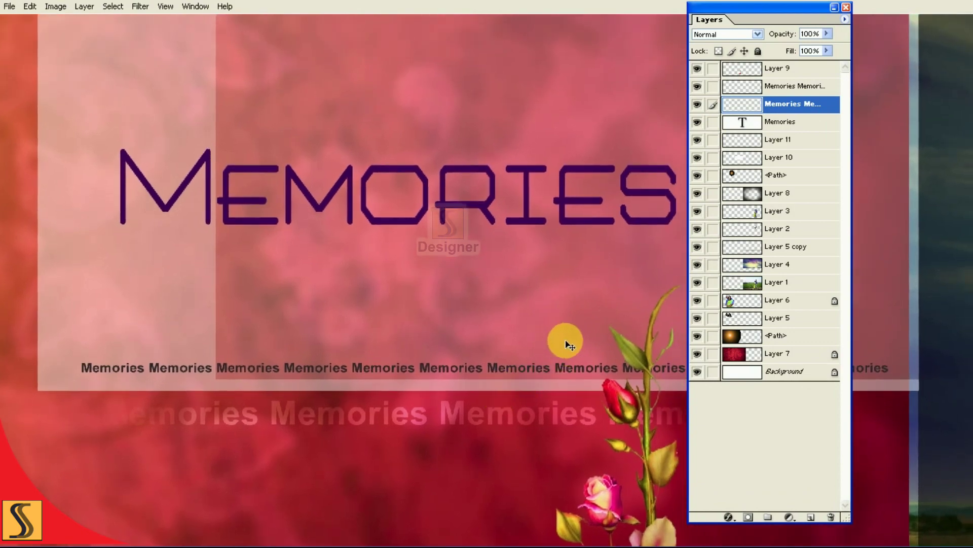
pyautogui.hotkey('ctrl', '-')
pyautogui.press('Tab')
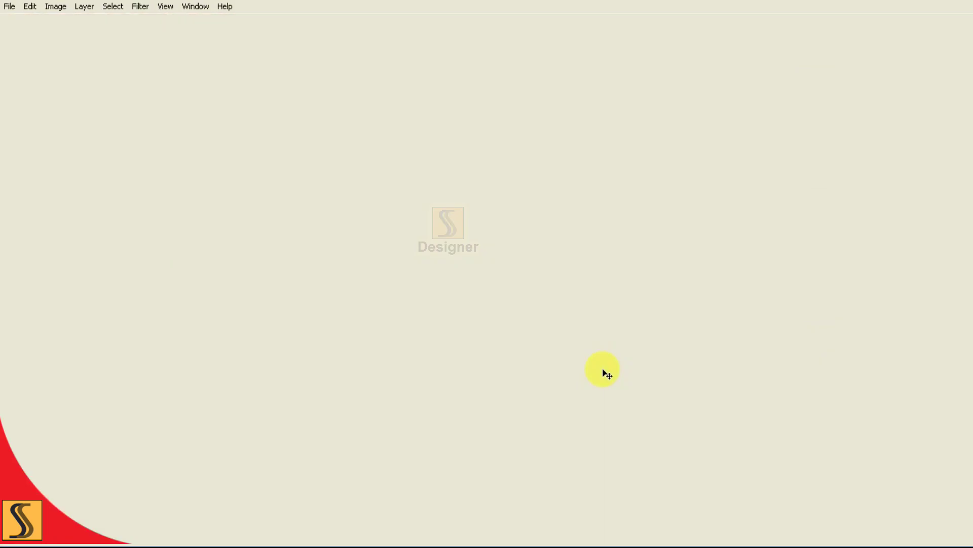
pyautogui.hotkey('ctrl', '-')
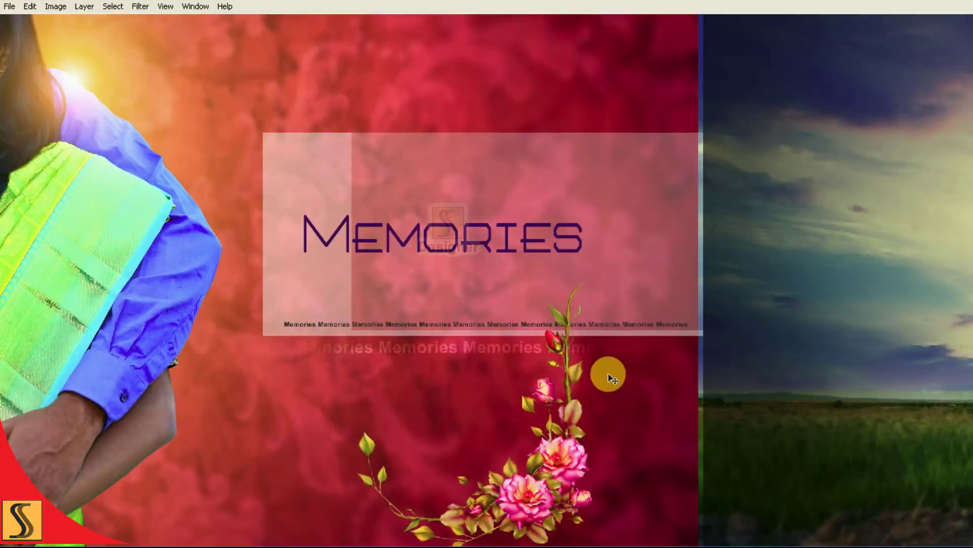
# Step: Bring the lens flare from the other document into the Memories spread, just above the rose
pyautogui.press('f')
pyautogui.moveTo(558, 489); pyautogui.dragTo(512, 317)
pyautogui.press('f')
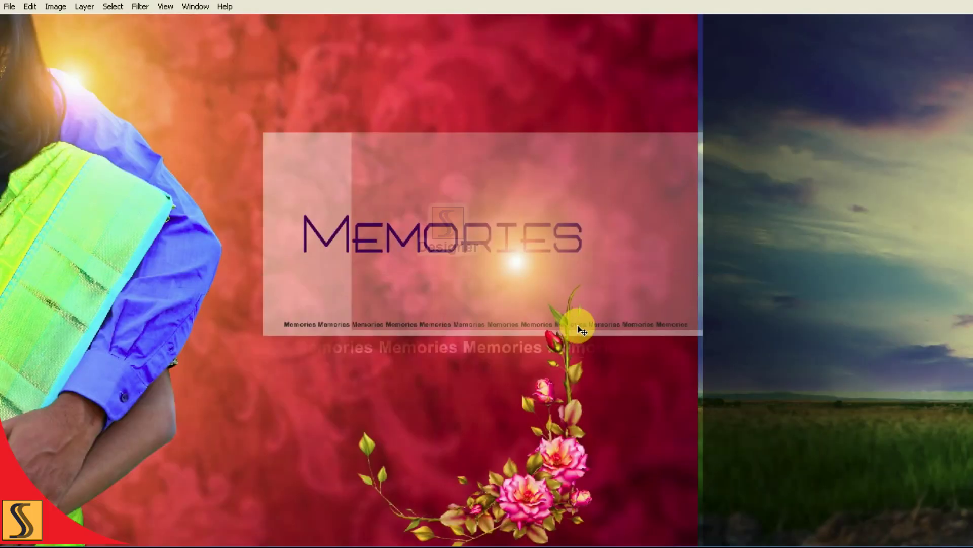
pyautogui.press('Tab')
pyautogui.press('Tab')
pyautogui.moveTo(561, 293)
pyautogui.mouseDown()
pyautogui.moveTo(629, 307)
pyautogui.moveTo(619, 331)
pyautogui.mouseUp()
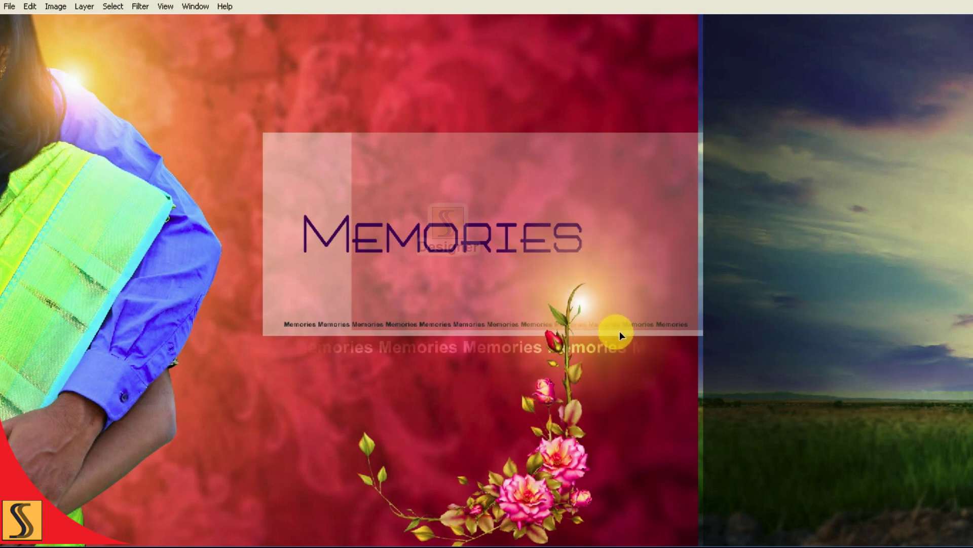
pyautogui.moveTo(618, 335); pyautogui.dragTo(610, 302)
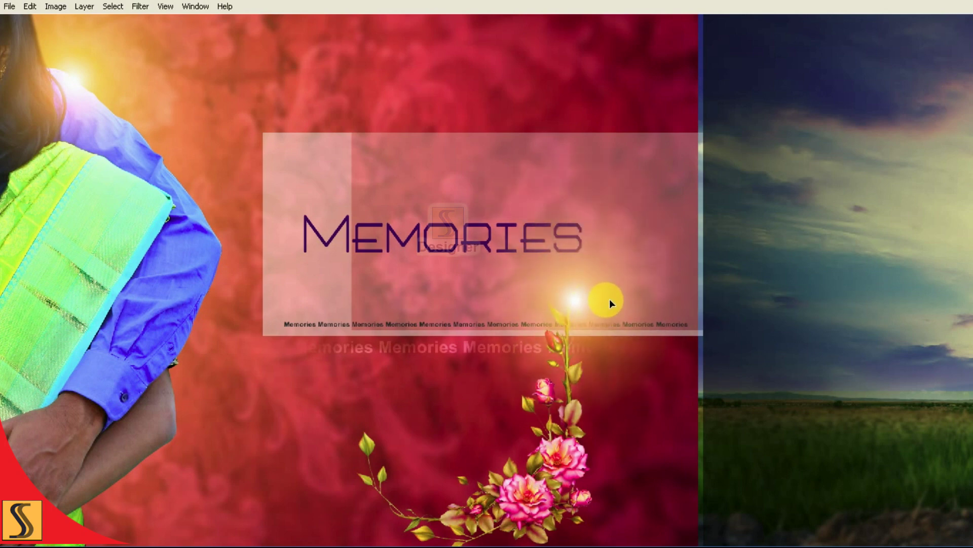
# Step: Transform the lens flare into a thin, wide horizontal light streak
pyautogui.hotkey('ctrl', 't')
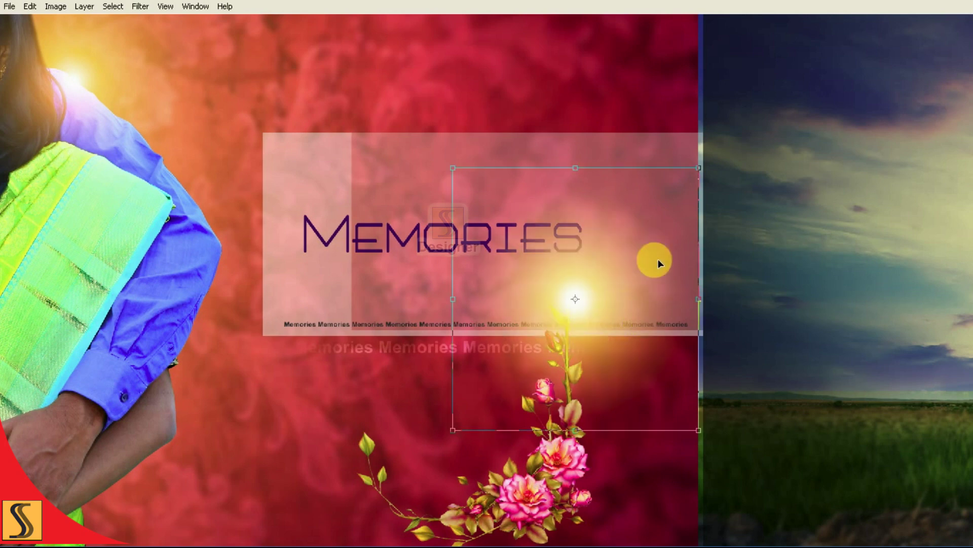
pyautogui.moveTo(628, 175); pyautogui.dragTo(655, 302)
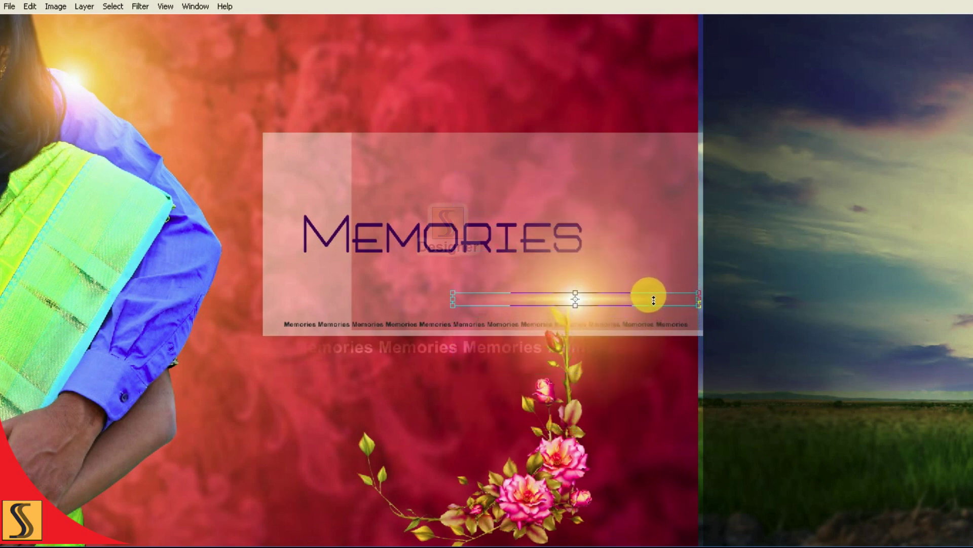
pyautogui.moveTo(705, 306); pyautogui.dragTo(795, 301)
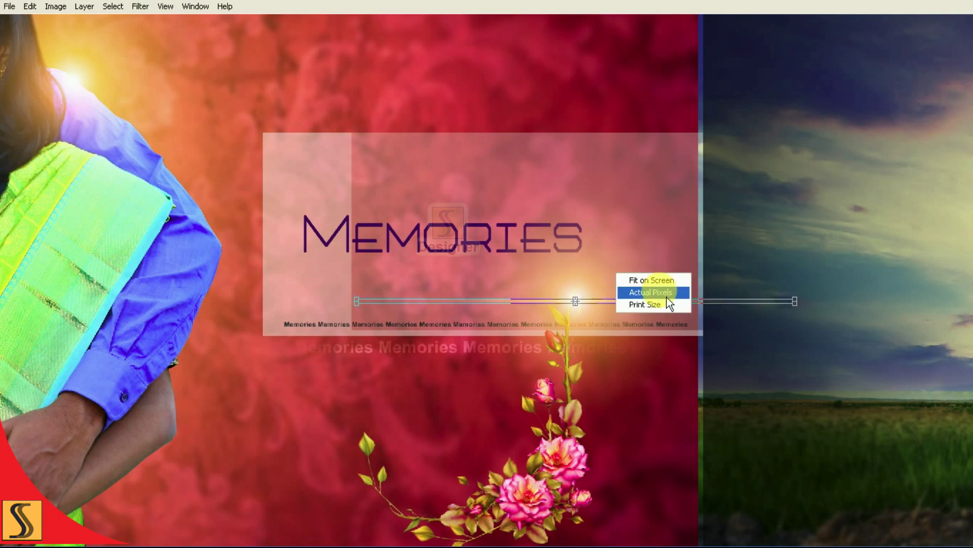
pyautogui.hotkey('ctrl', '+')
pyautogui.hotkey('ctrl', '+')
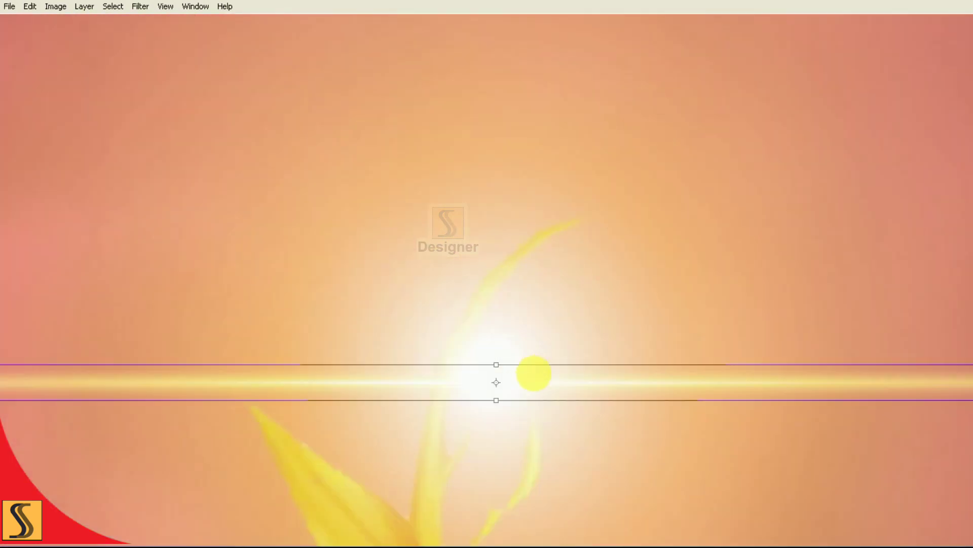
pyautogui.moveTo(533, 401); pyautogui.dragTo(552, 390)
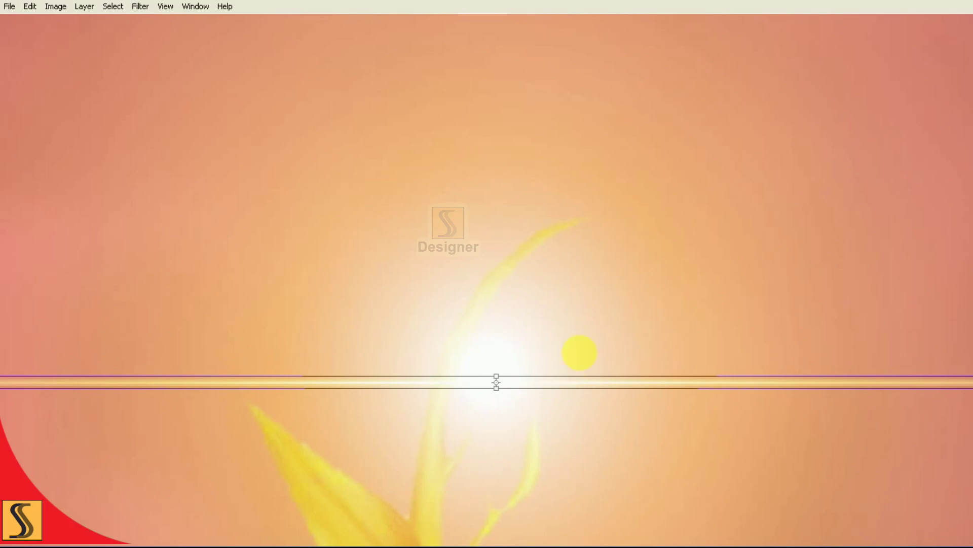
pyautogui.press('Return')
pyautogui.hotkey('ctrl', '-')
pyautogui.hotkey('ctrl', '-')
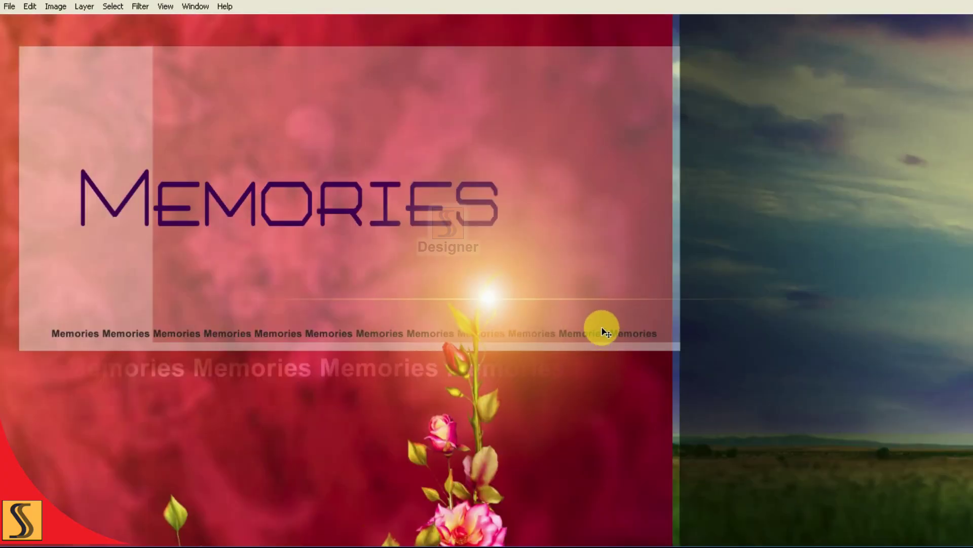
# Step: Duplicate the flare streak and place one copy across the top of the 'Memories' title
pyautogui.moveTo(577, 315); pyautogui.dragTo(523, 328)
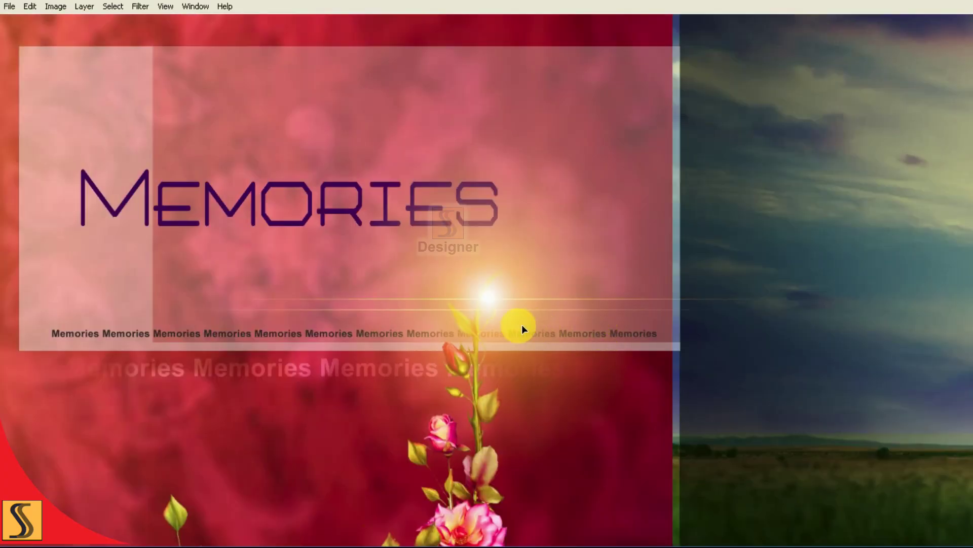
pyautogui.moveTo(460, 311); pyautogui.dragTo(492, 187)
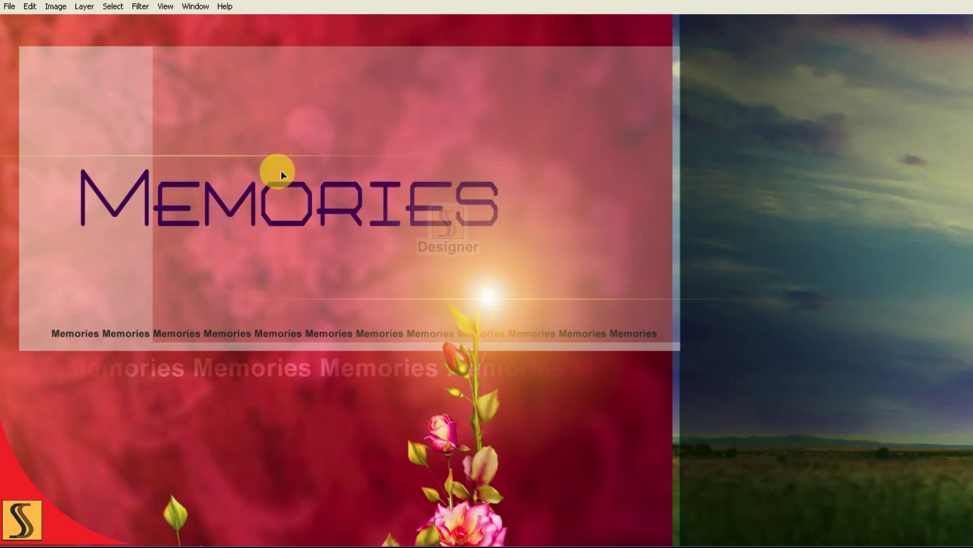
pyautogui.moveTo(280, 172)
pyautogui.mouseDown()
pyautogui.moveTo(503, 247)
pyautogui.moveTo(499, 264)
pyautogui.mouseUp()
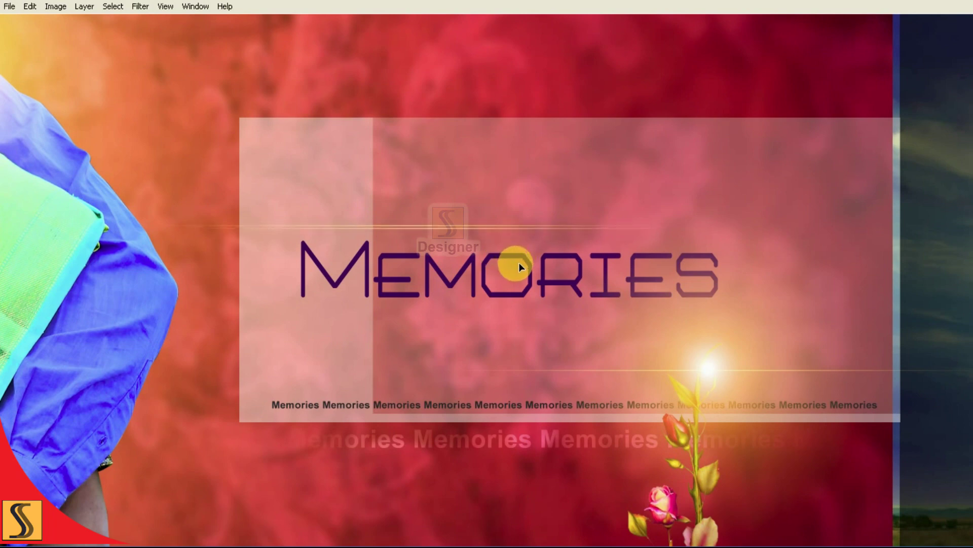
pyautogui.moveTo(727, 315); pyautogui.dragTo(588, 279)
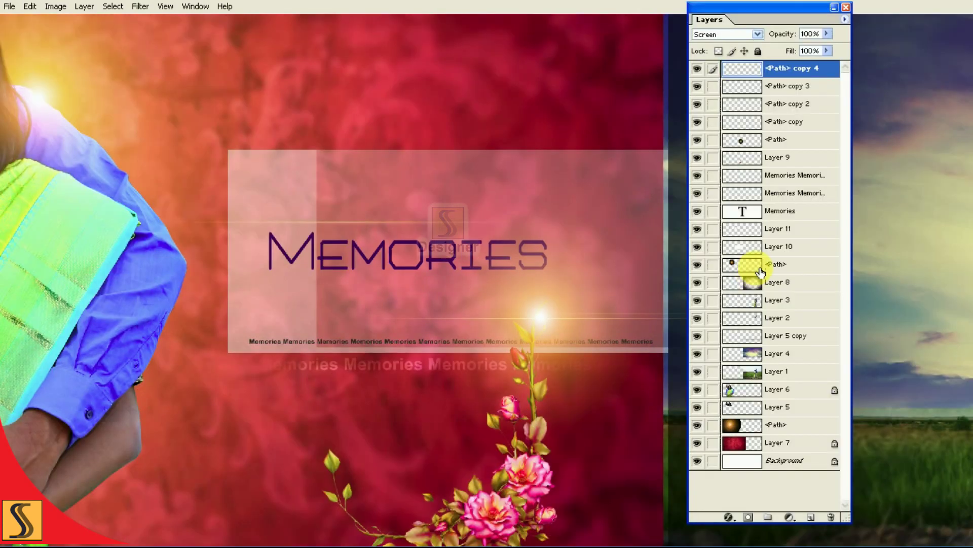
# Step: Merge the copied streak layers into one layer set to Screen blend mode
pyautogui.moveTo(719, 122); pyautogui.dragTo(719, 89)
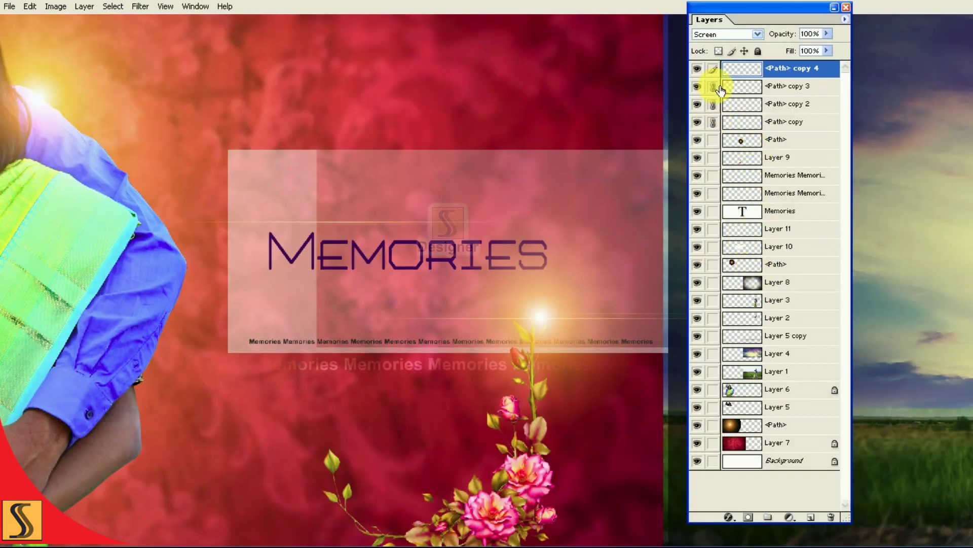
pyautogui.hotkey('ctrl', 'e')
pyautogui.click(730, 34)
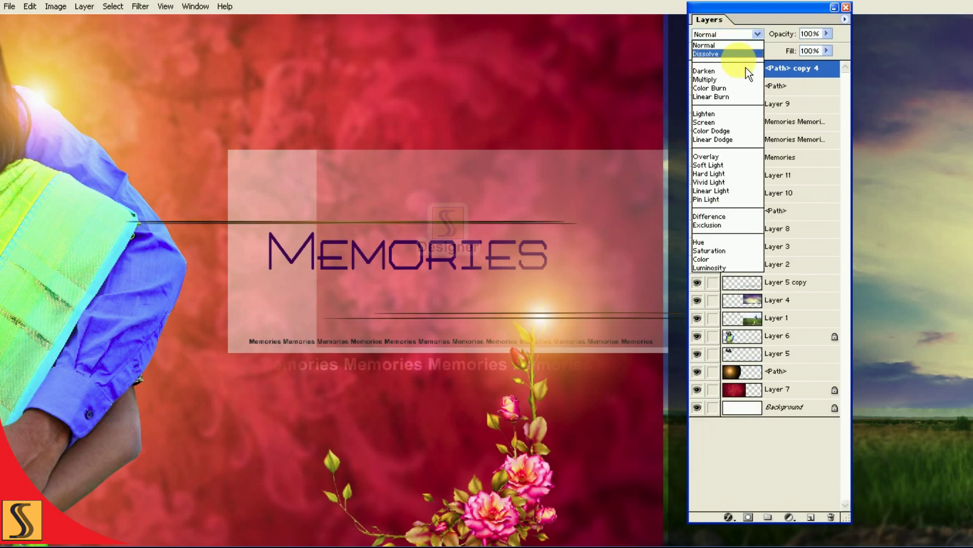
pyautogui.click(747, 122)
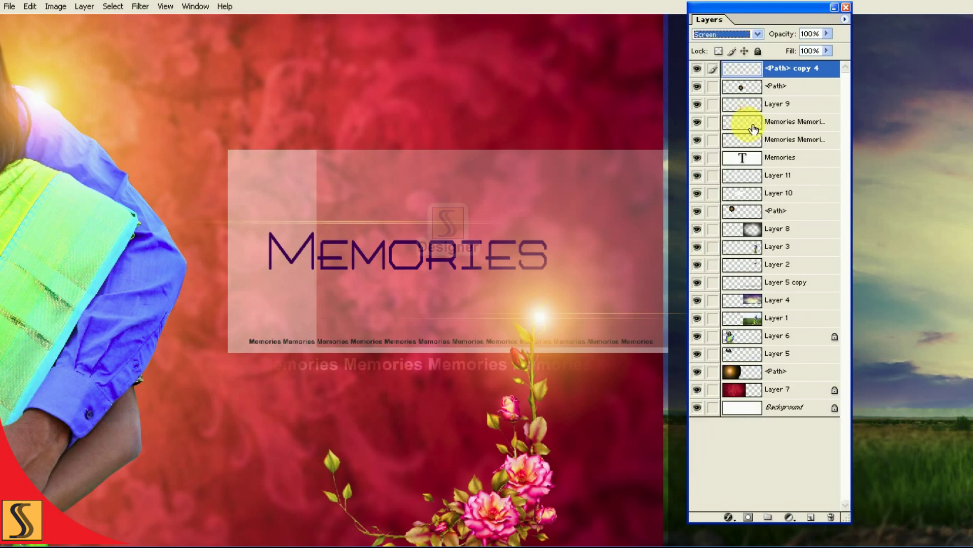
# Step: Merge the streaks into the glowing flare layer and set it to Screen
pyautogui.click(705, 91)
pyautogui.click(720, 81)
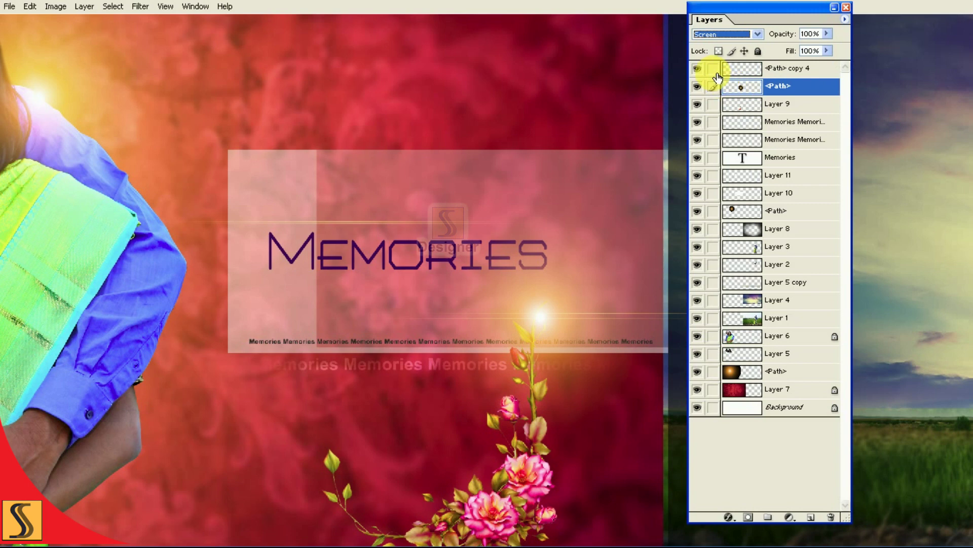
pyautogui.hotkey('ctrl', 'e')
pyautogui.click(731, 34)
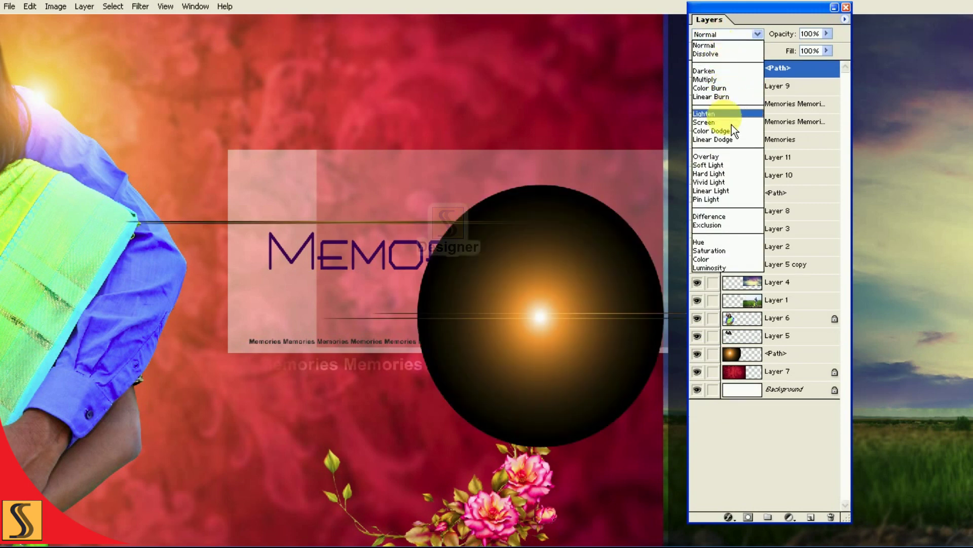
pyautogui.click(728, 124)
# Step: Duplicate the 'Memories' title layer and link it with Layer 10 and the other title panel layers
pyautogui.click(738, 139)
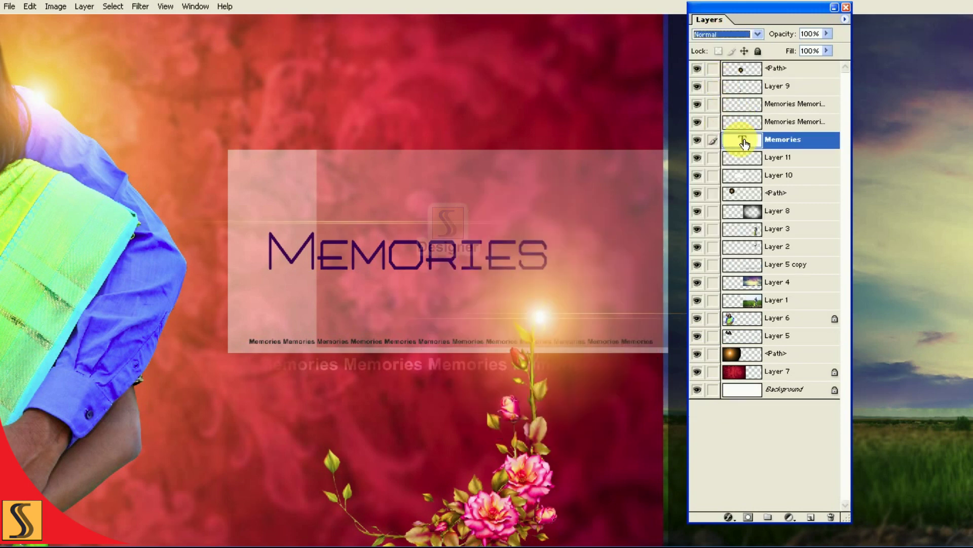
pyautogui.hotkey('ctrl', 'j')
pyautogui.hotkey('ctrl', 'e')
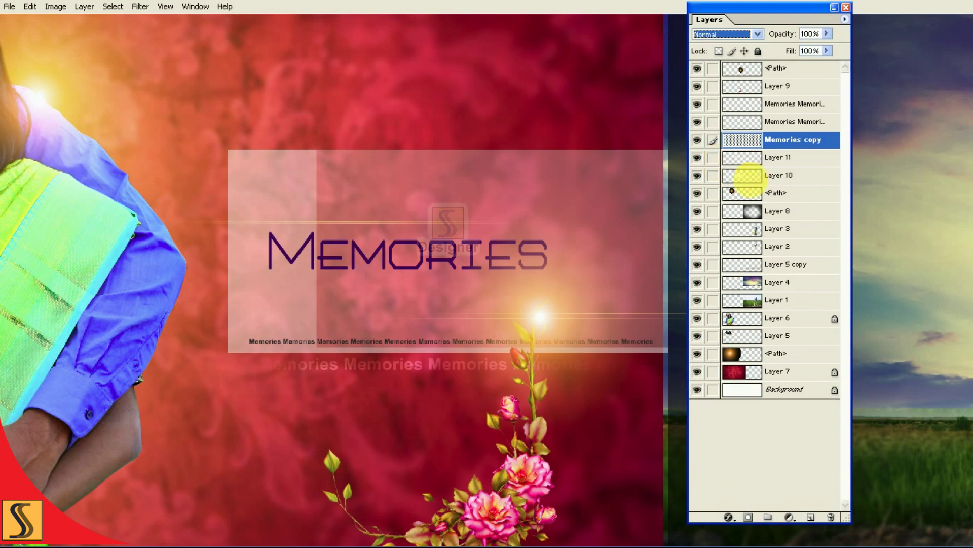
pyautogui.click(747, 172)
pyautogui.moveTo(713, 68); pyautogui.dragTo(713, 140)
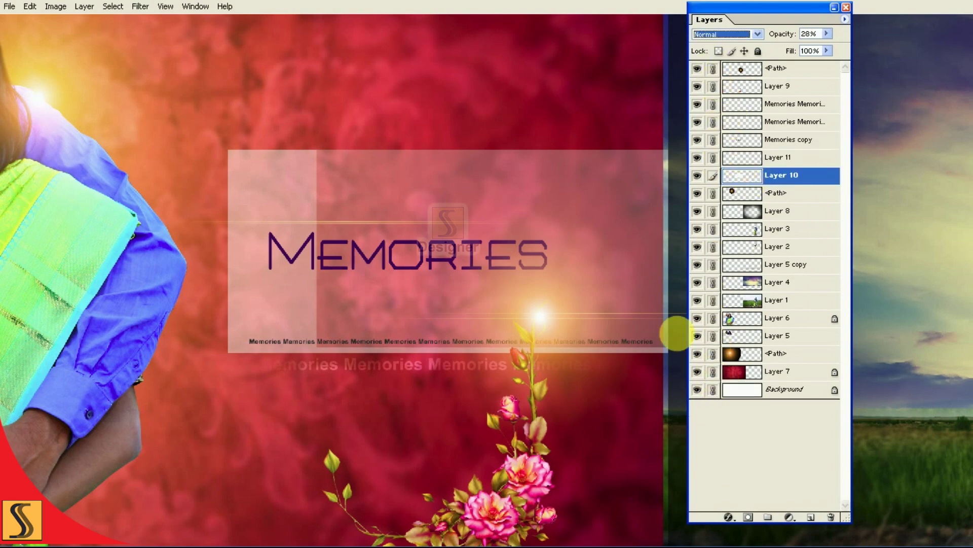
pyautogui.hotkey('ctrl', '-')
pyautogui.hotkey('ctrl', '-')
pyautogui.press('F7')
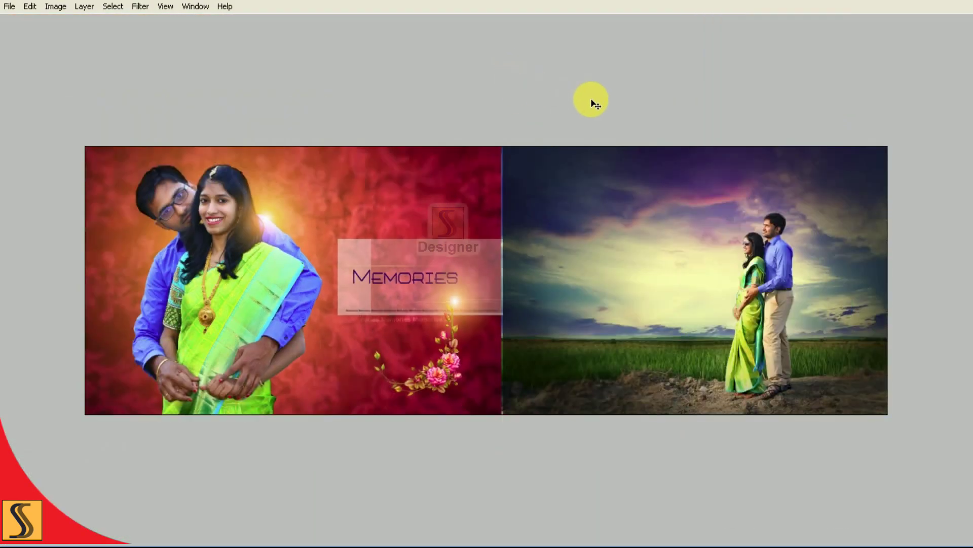
# Step: Preview the two-page spread in Full Screen Mode on black, fitted to the screen
pyautogui.press('f')
pyautogui.hotkey('ctrl', '0')
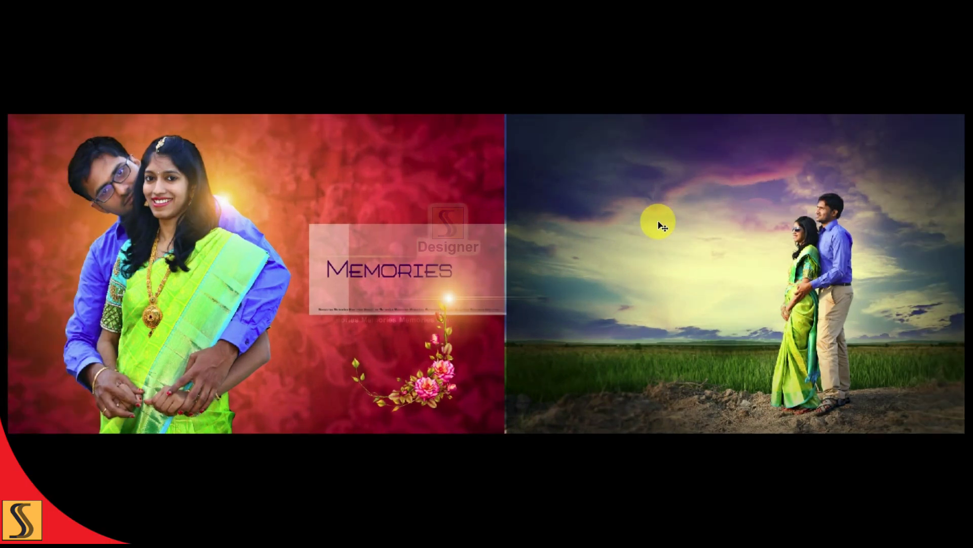
pyautogui.hotkey('ctrl', '-')
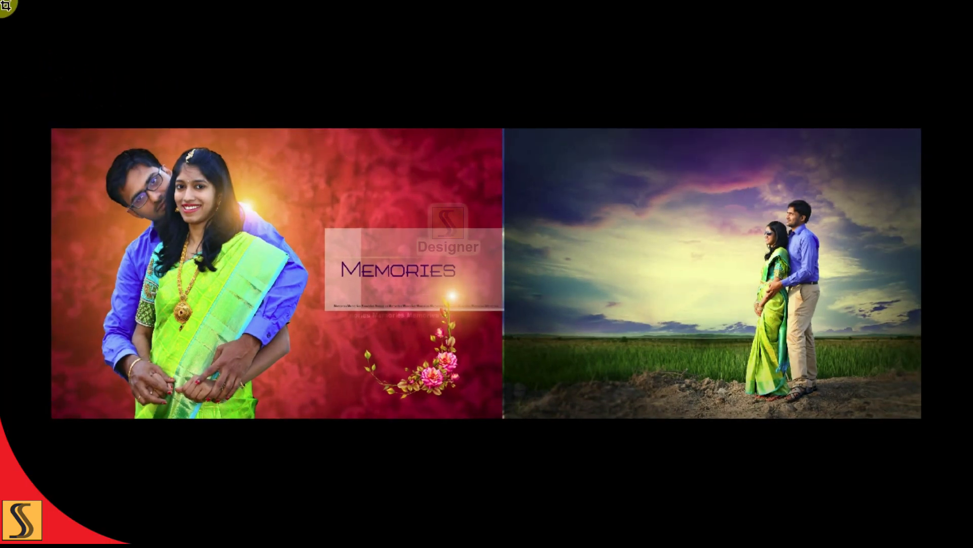
pyautogui.hotkey('ctrl', '0')
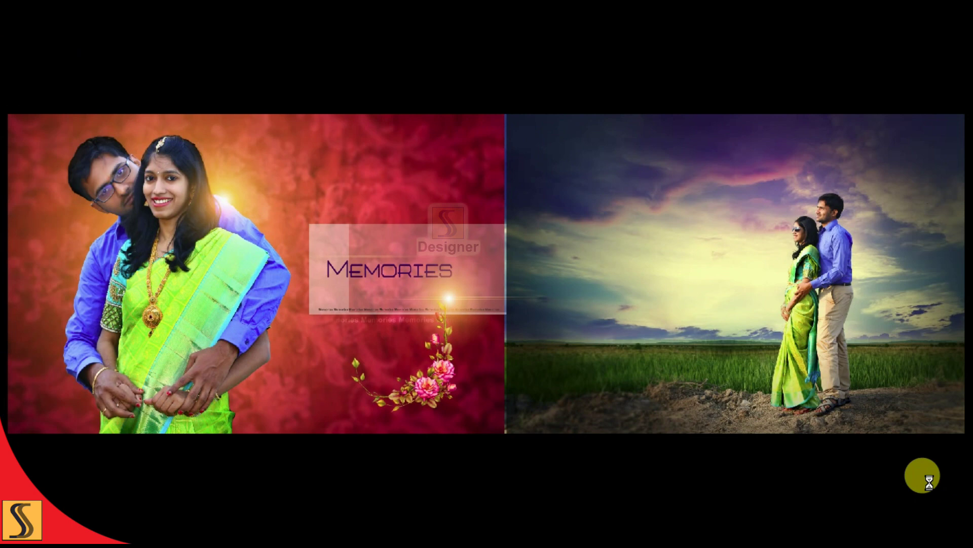